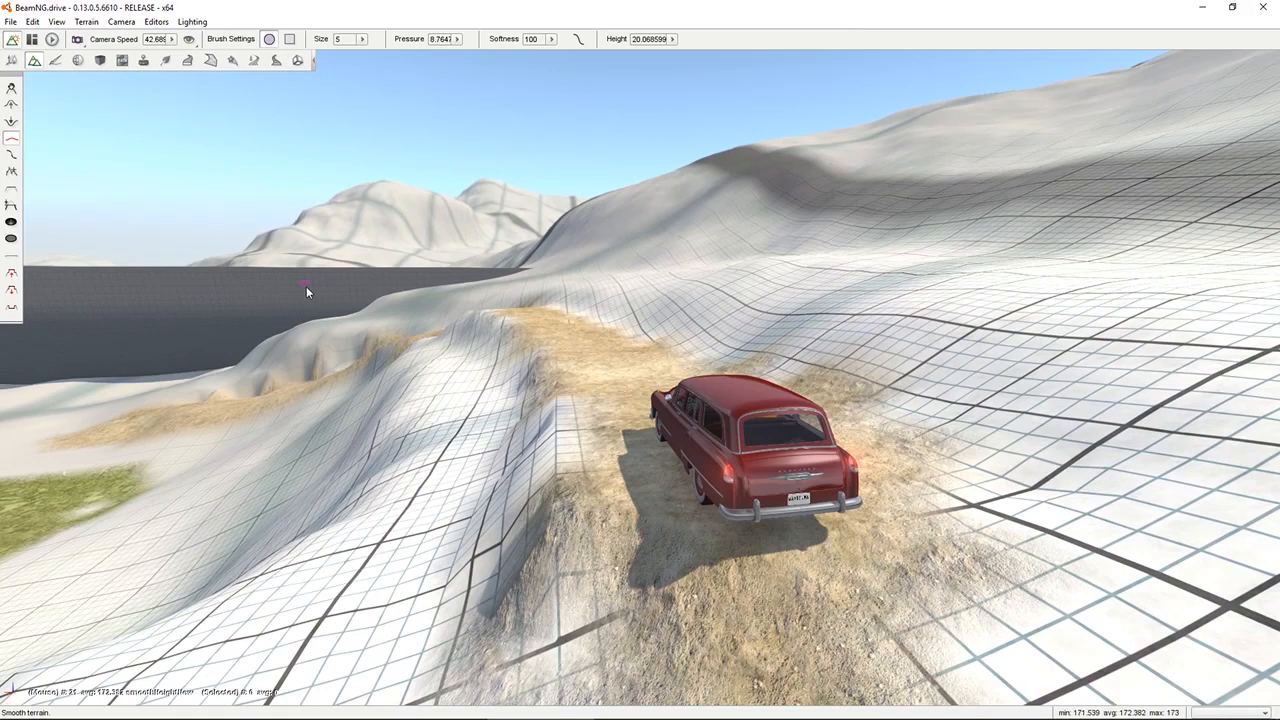
# Switch from terrain sculpting to the Mesh Road editor, with the dirt hillside road in view.
pyautogui.moveTo(306, 286); pyautogui.dragTo(560, 345, button='right')
pyautogui.press('w')
pyautogui.press('a')
pyautogui.click(187, 61)
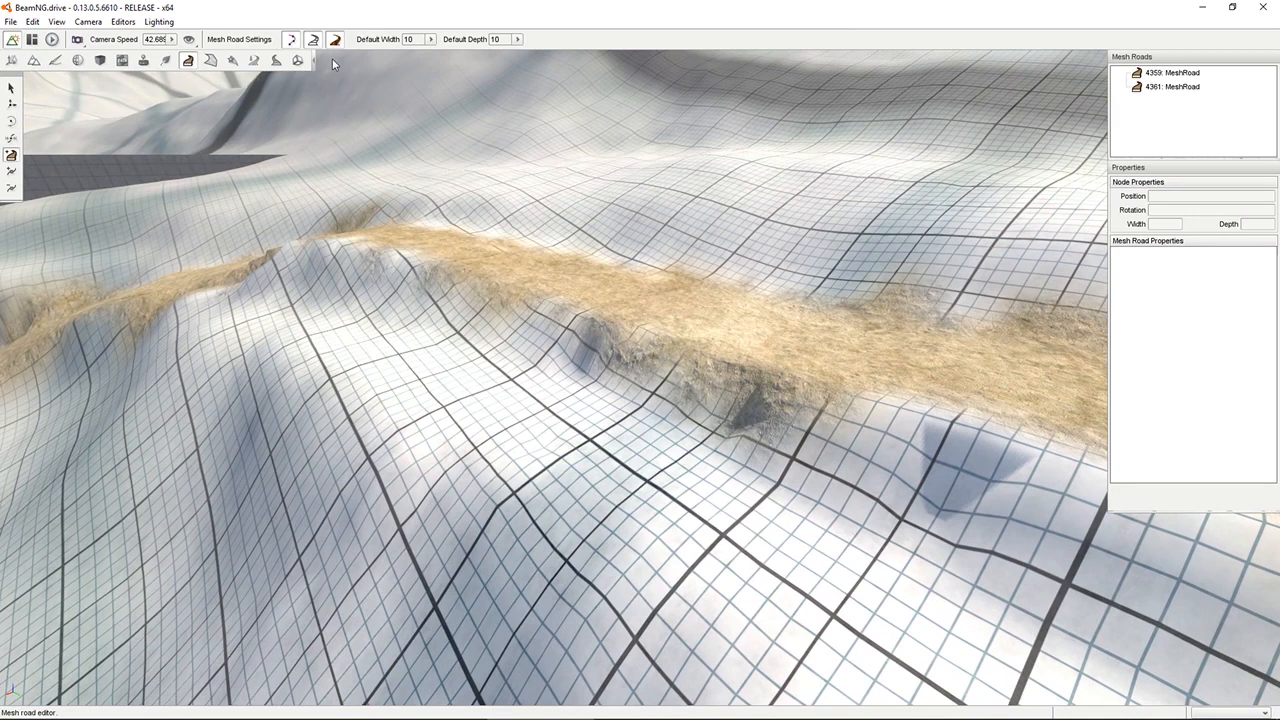
# Try a mesh road on the hillside with a default width of .8 and depth of 3, and delete it.
pyautogui.click(429, 40)
pyautogui.click(409, 40)
pyautogui.press('BackSpace')
pyautogui.click(504, 40)
pyautogui.doubleClick(503, 42)
pyautogui.click(552, 82)
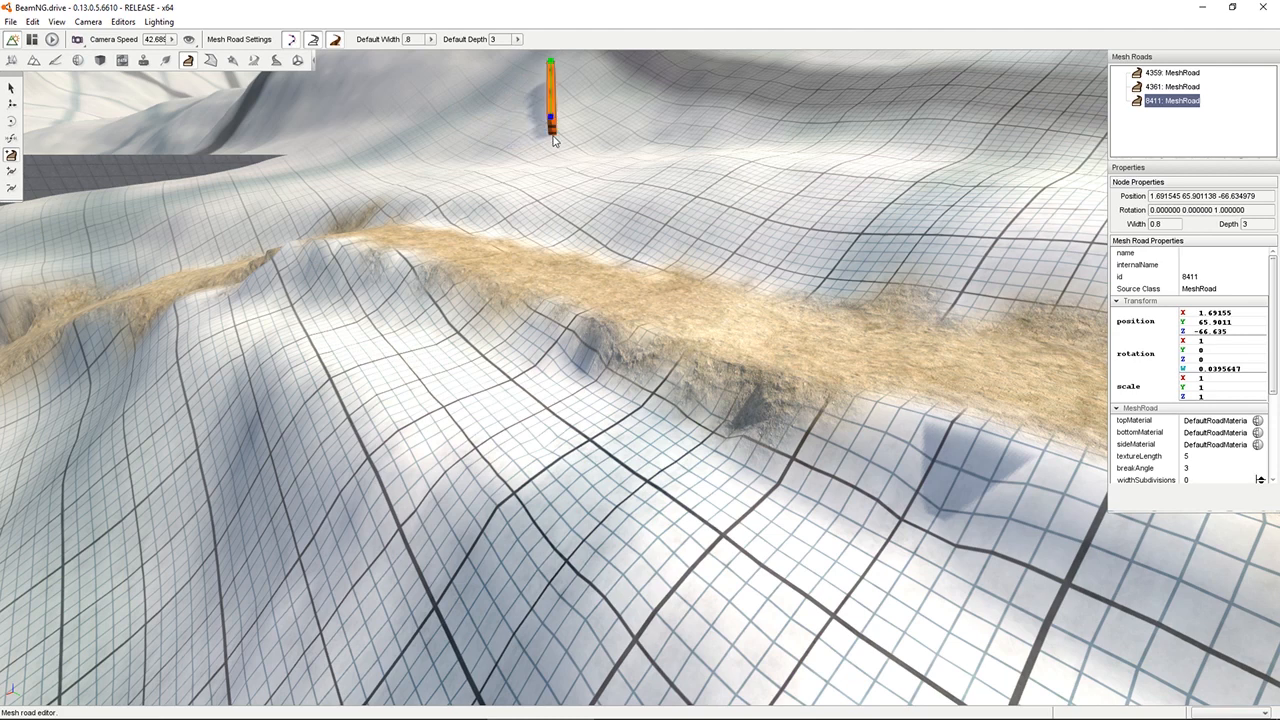
pyautogui.press('Delete')
# Try a mesh road segment with the same defaults on the dirt road's edge beside the red car, and delete it.
pyautogui.moveTo(639, 341); pyautogui.dragTo(1096, 400, button='right')
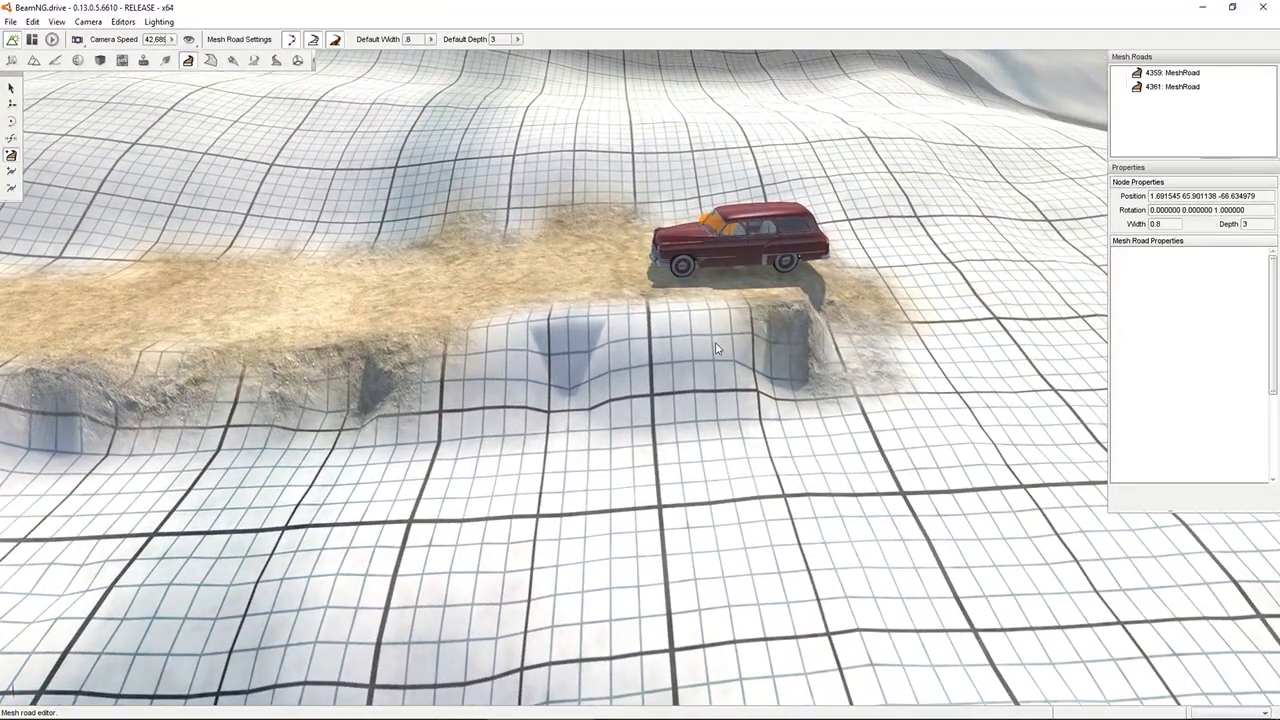
pyautogui.moveTo(716, 348); pyautogui.dragTo(666, 352, button='right')
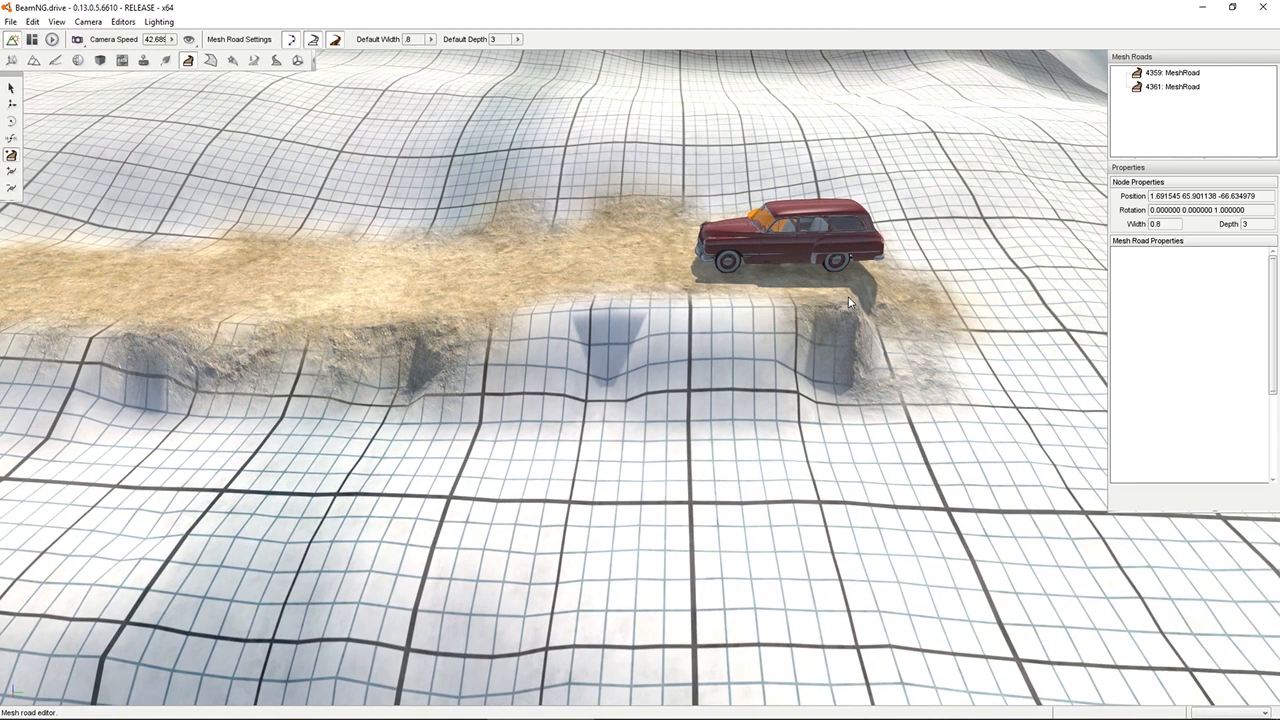
pyautogui.moveTo(848, 296); pyautogui.dragTo(698, 333, button='right')
pyautogui.press('w')
pyautogui.press('s')
pyautogui.press('w')
pyautogui.press('w')
pyautogui.press('w')
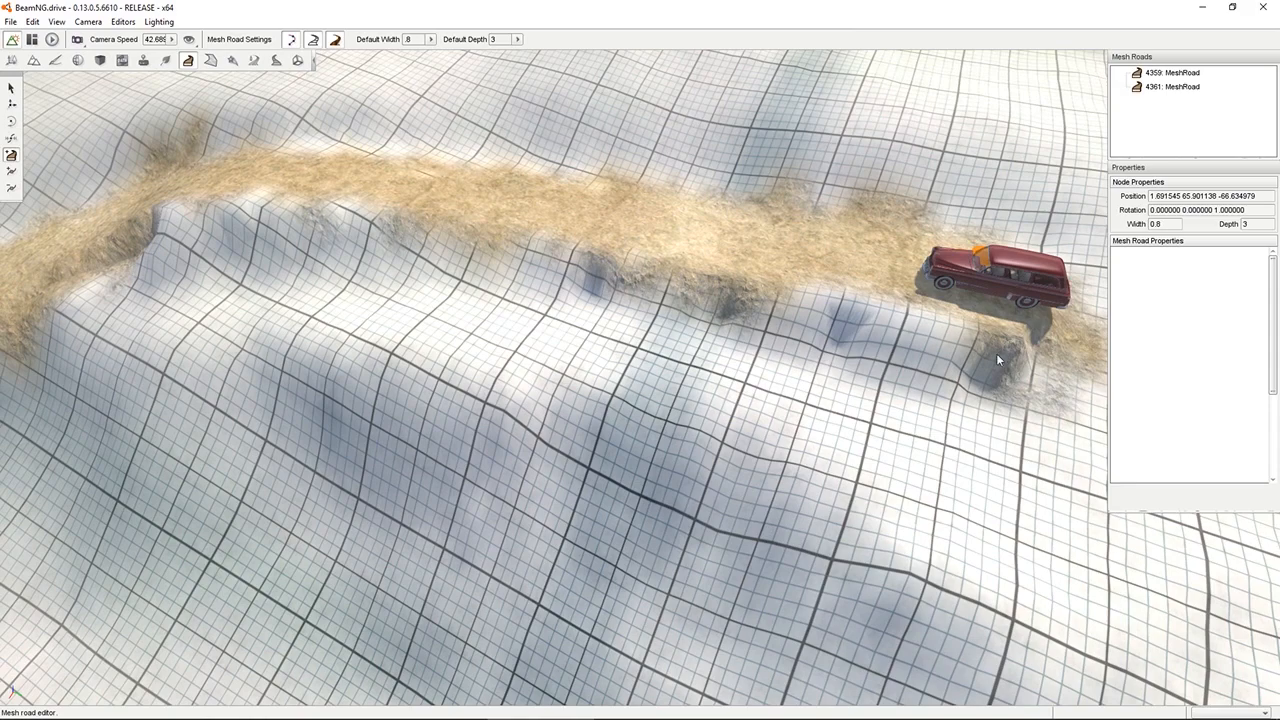
pyautogui.moveTo(996, 353); pyautogui.dragTo(984, 418, button='right')
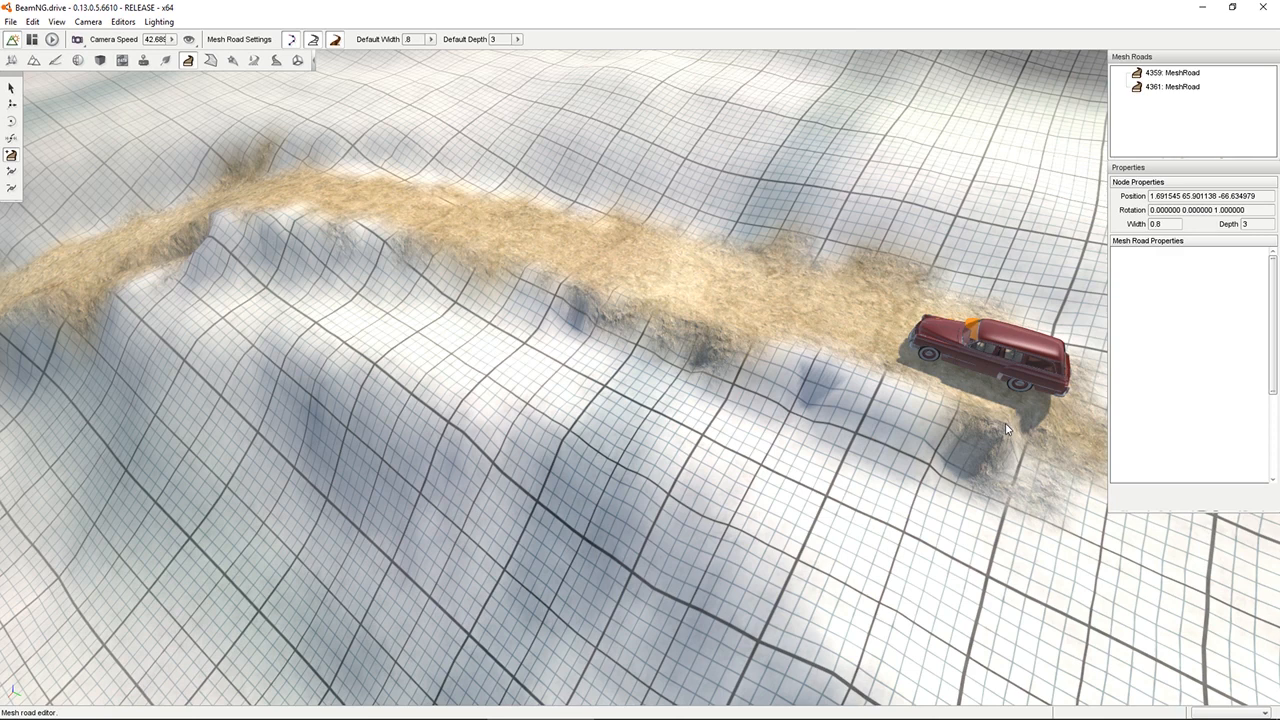
pyautogui.click(1006, 428)
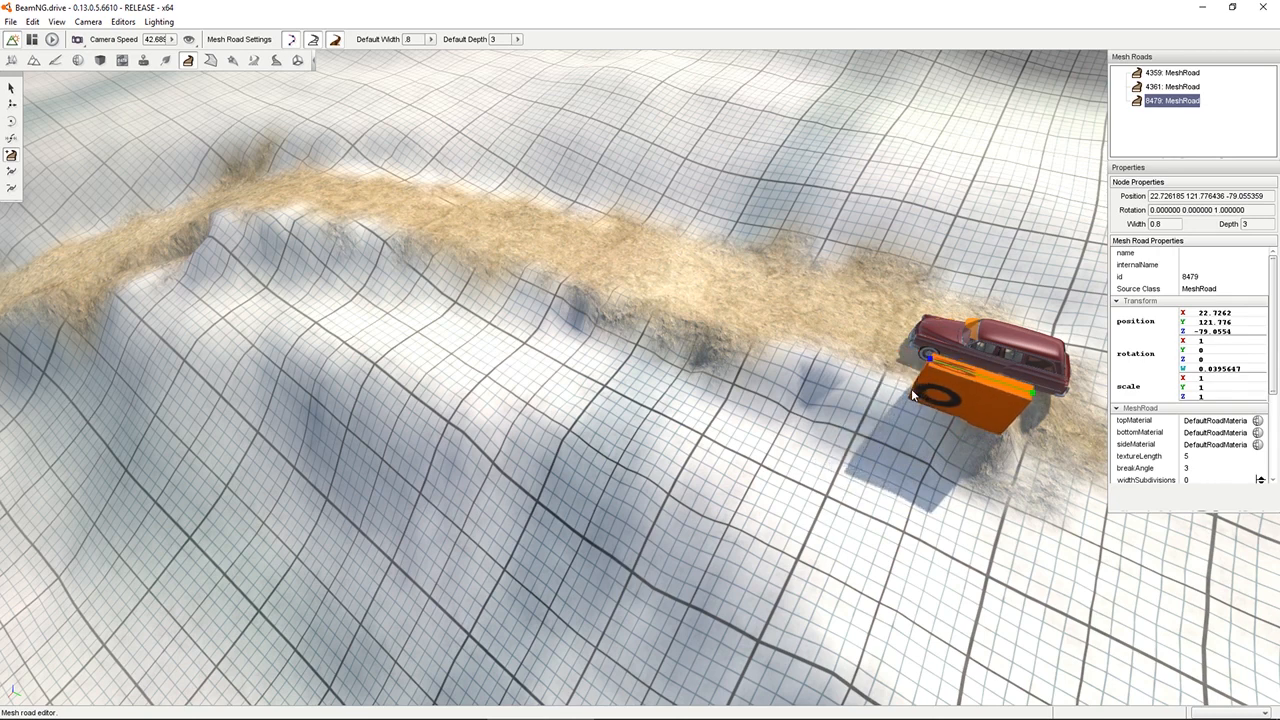
pyautogui.press('Delete')
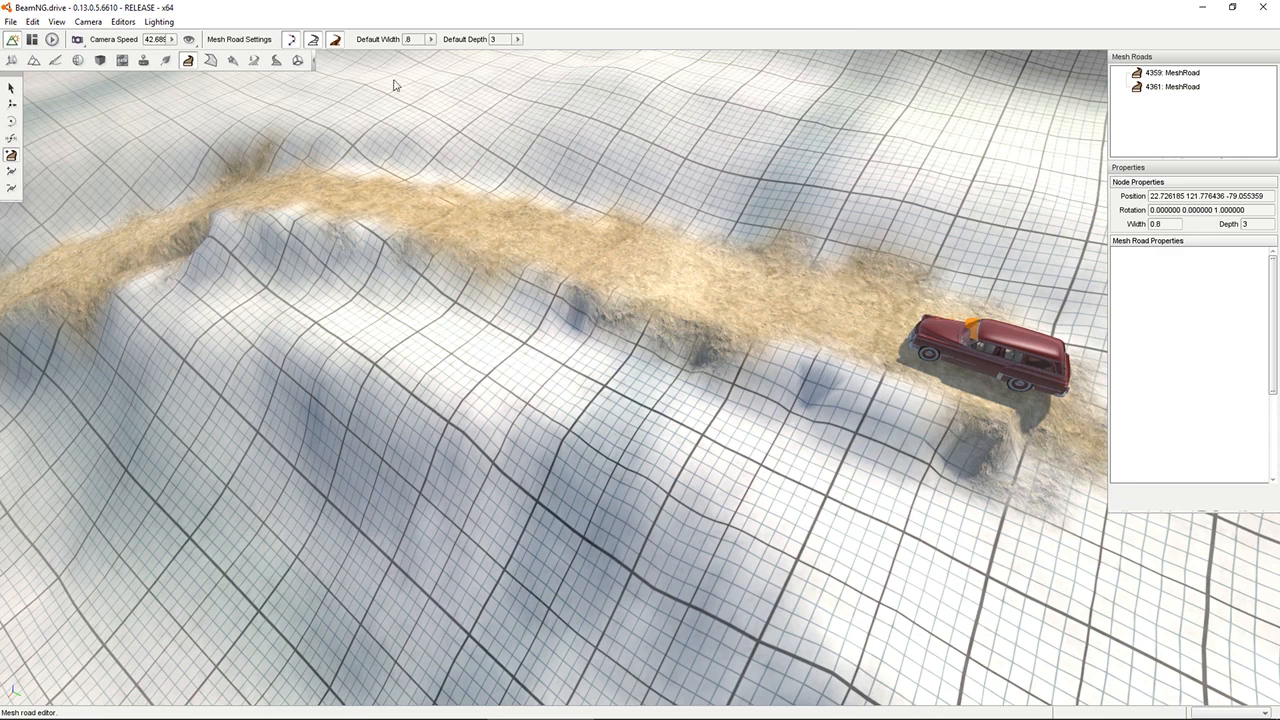
# Set the mesh road default depth to 1 and default width to .4.
pyautogui.doubleClick(503, 42)
pyautogui.write('1')
pyautogui.doubleClick(410, 40)
pyautogui.write('4')
pyautogui.press('Tab')
# Create a mesh road barrier starting beside the red car and place nodes along the dirt road's drop-off edge.
pyautogui.click(1006, 428)
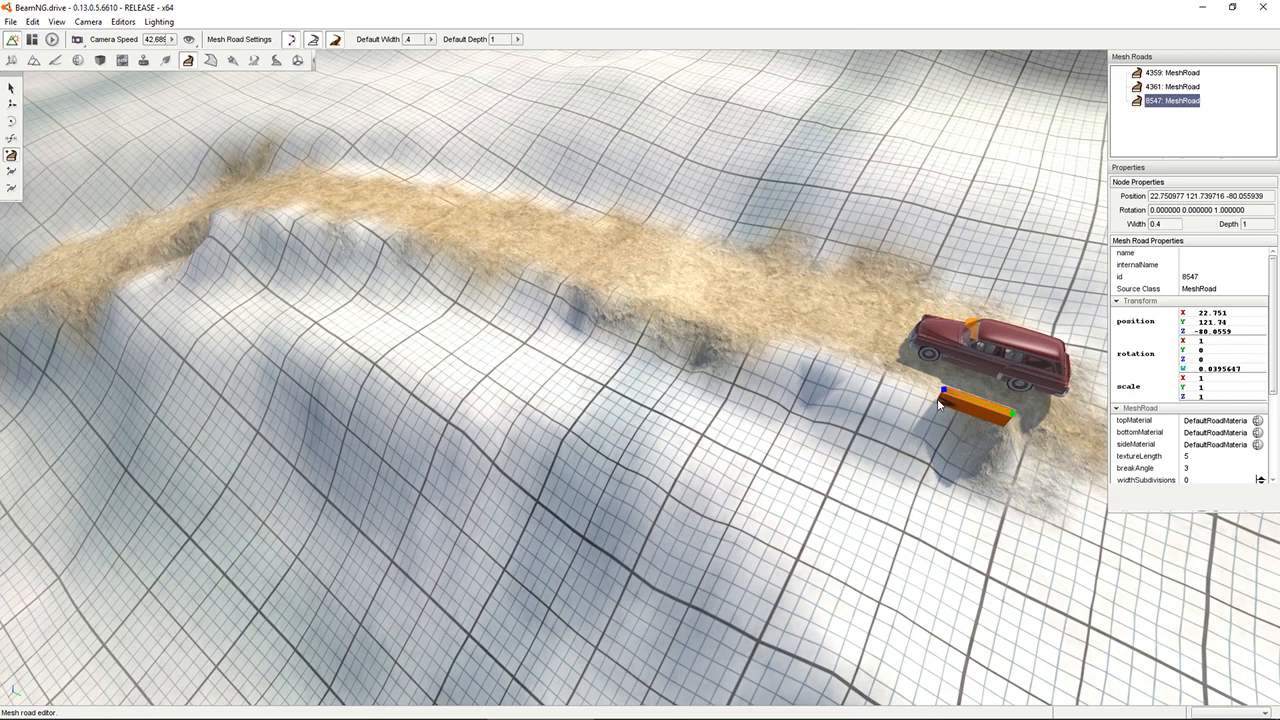
pyautogui.click(939, 403)
pyautogui.click(888, 386)
pyautogui.click(884, 381)
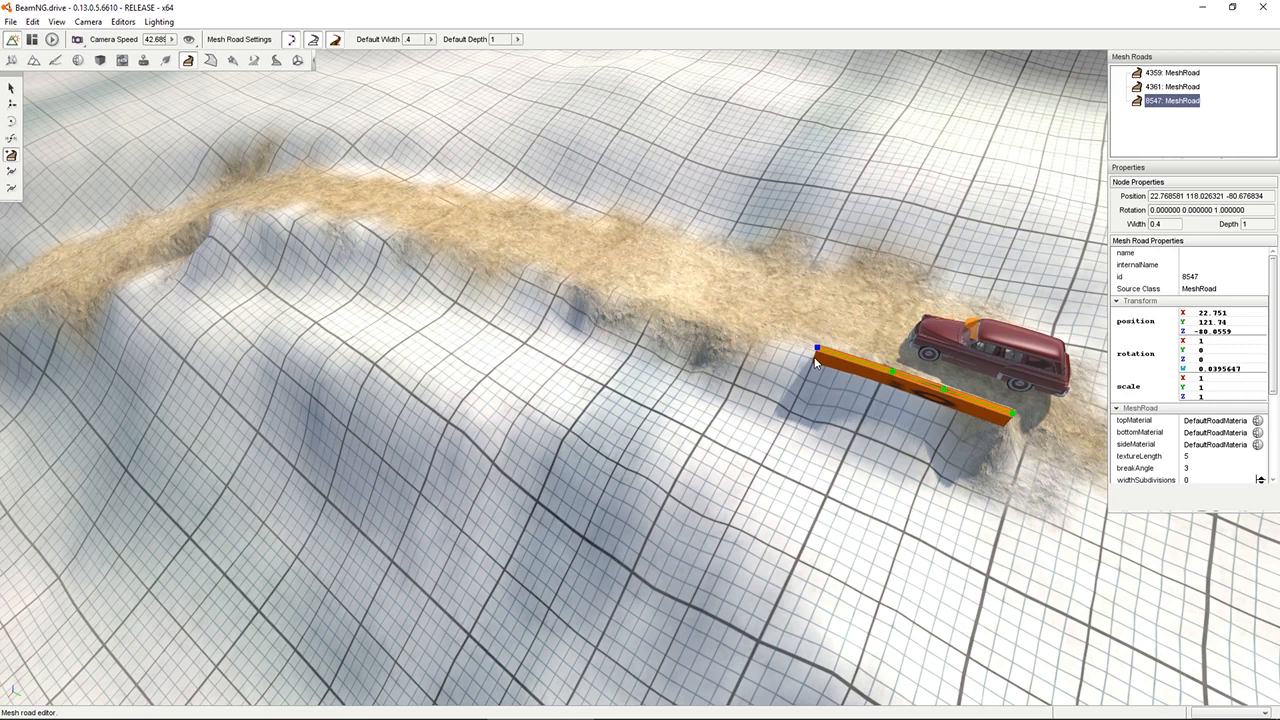
pyautogui.click(815, 360)
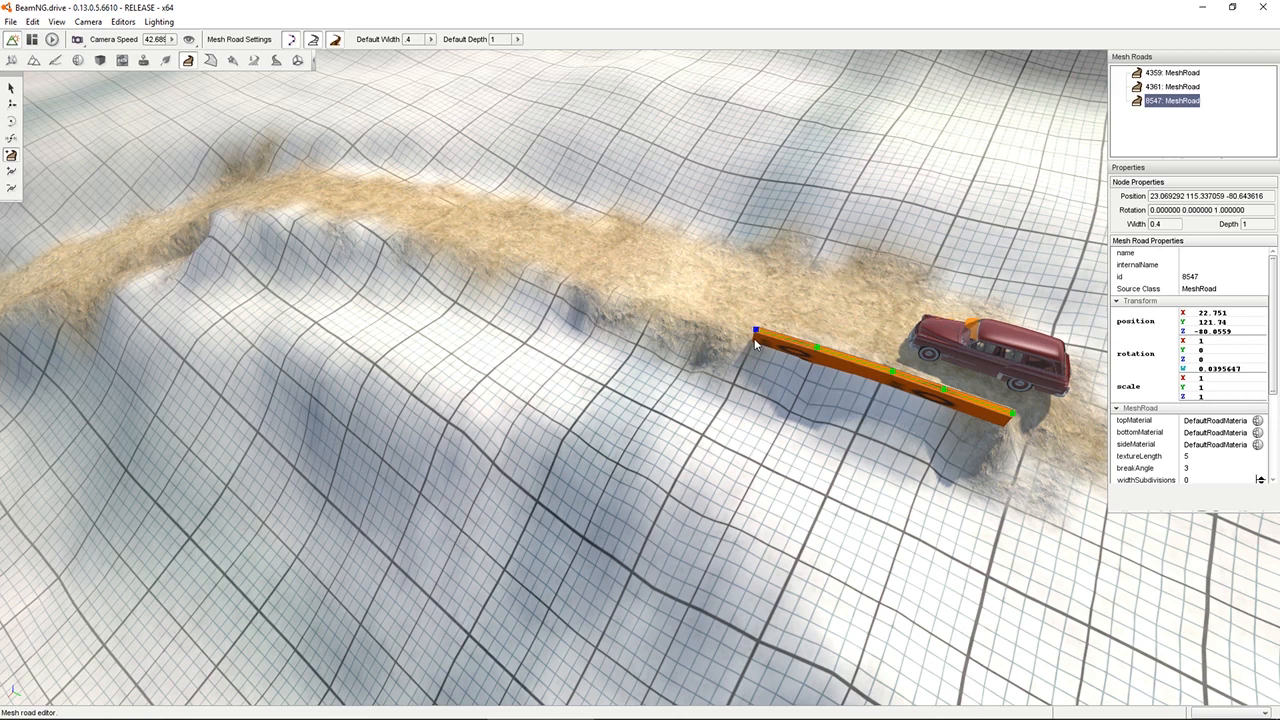
pyautogui.click(754, 338)
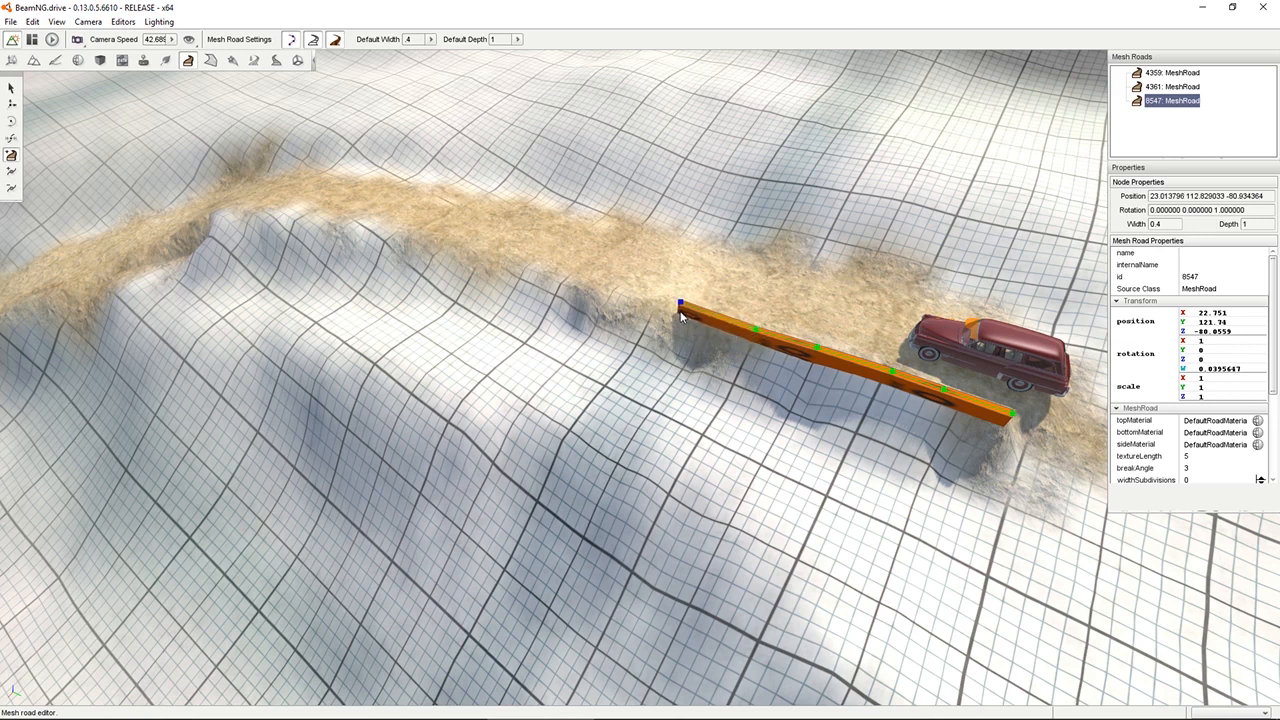
pyautogui.click(680, 313)
pyautogui.click(628, 296)
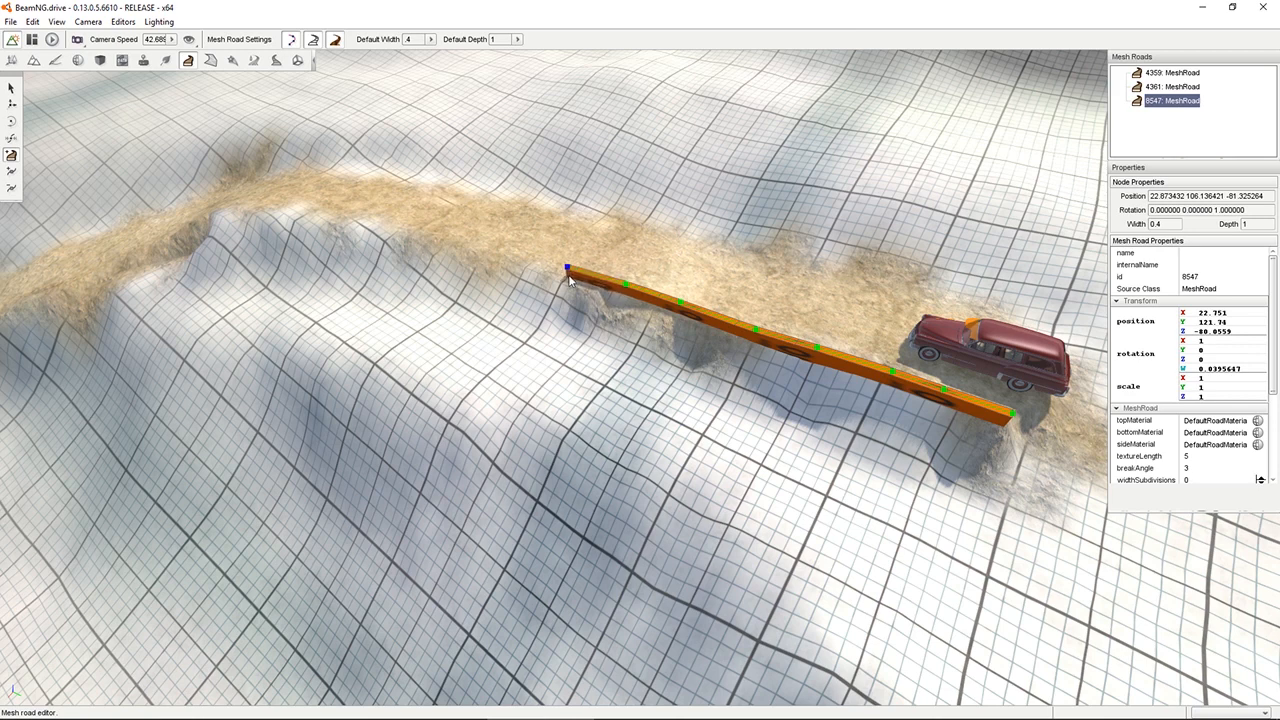
pyautogui.click(568, 280)
pyautogui.click(505, 254)
# Extend the barrier with more nodes along the drop-off edge, ending in a short angled segment on the dirt.
pyautogui.press('w')
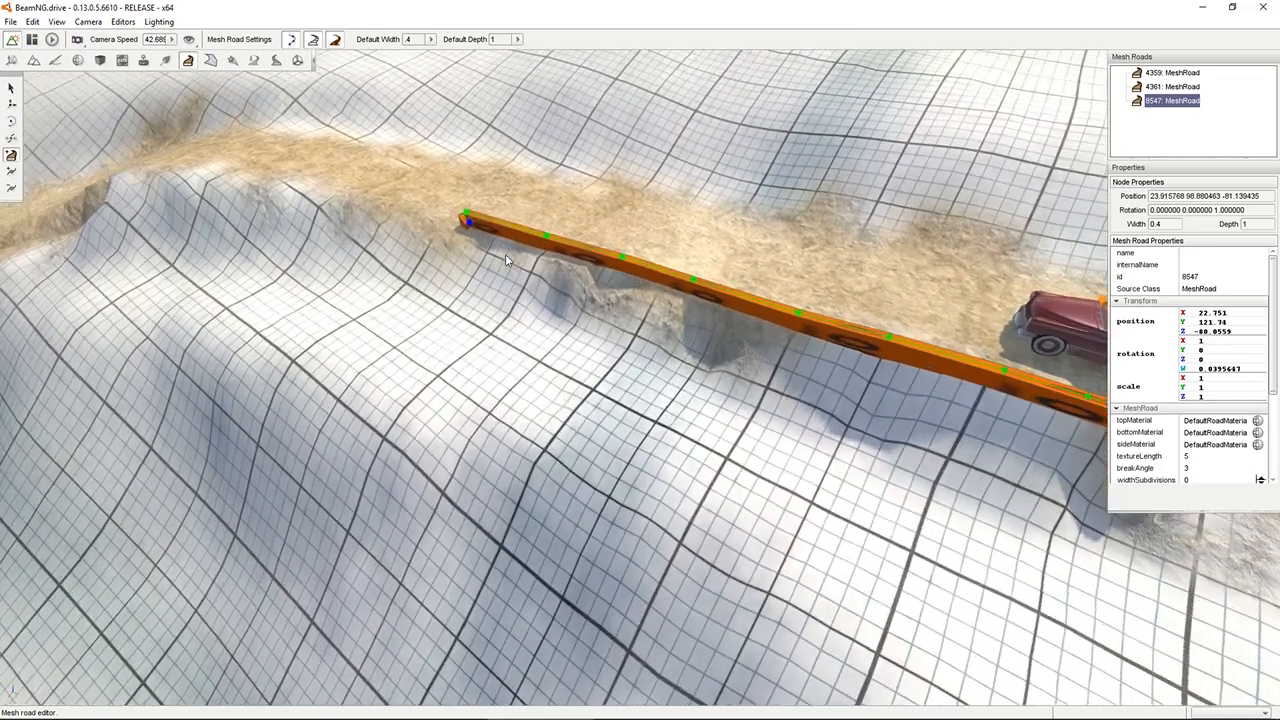
pyautogui.press('a')
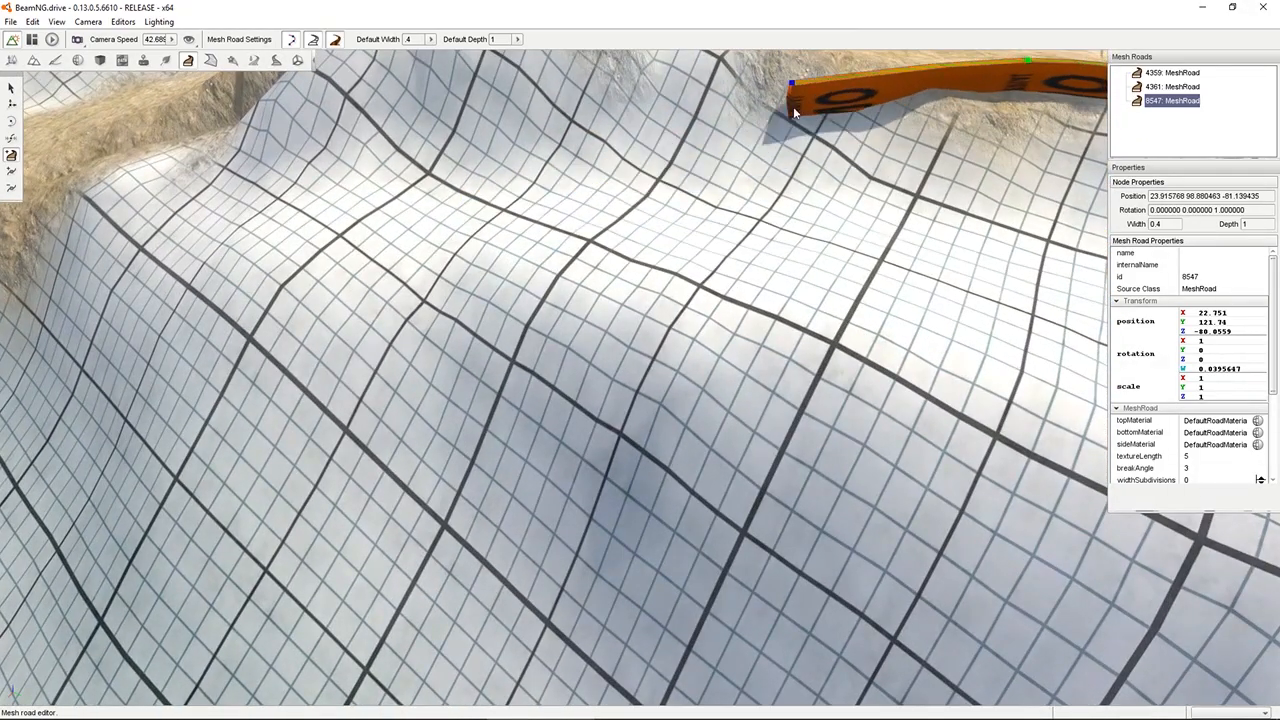
pyautogui.moveTo(848, 93); pyautogui.dragTo(460, 145, button='right')
pyautogui.press('d')
pyautogui.press('w')
pyautogui.press('s')
pyautogui.press('d')
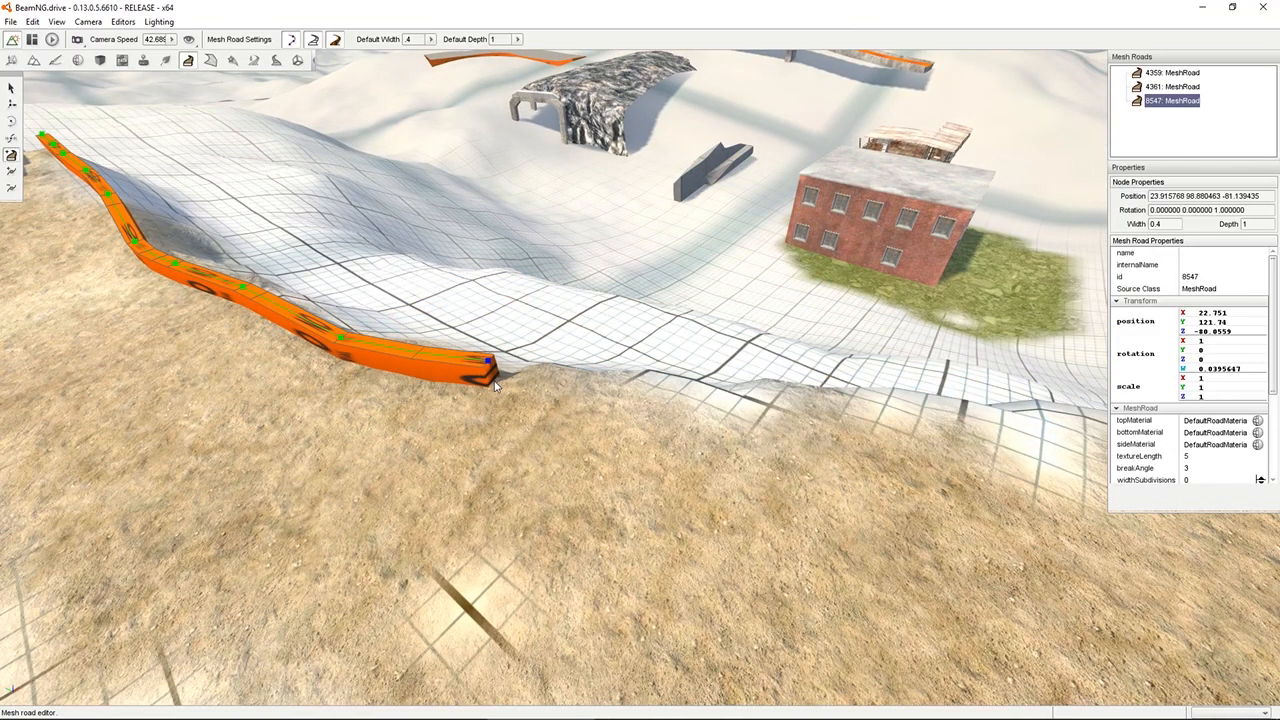
pyautogui.click(494, 384)
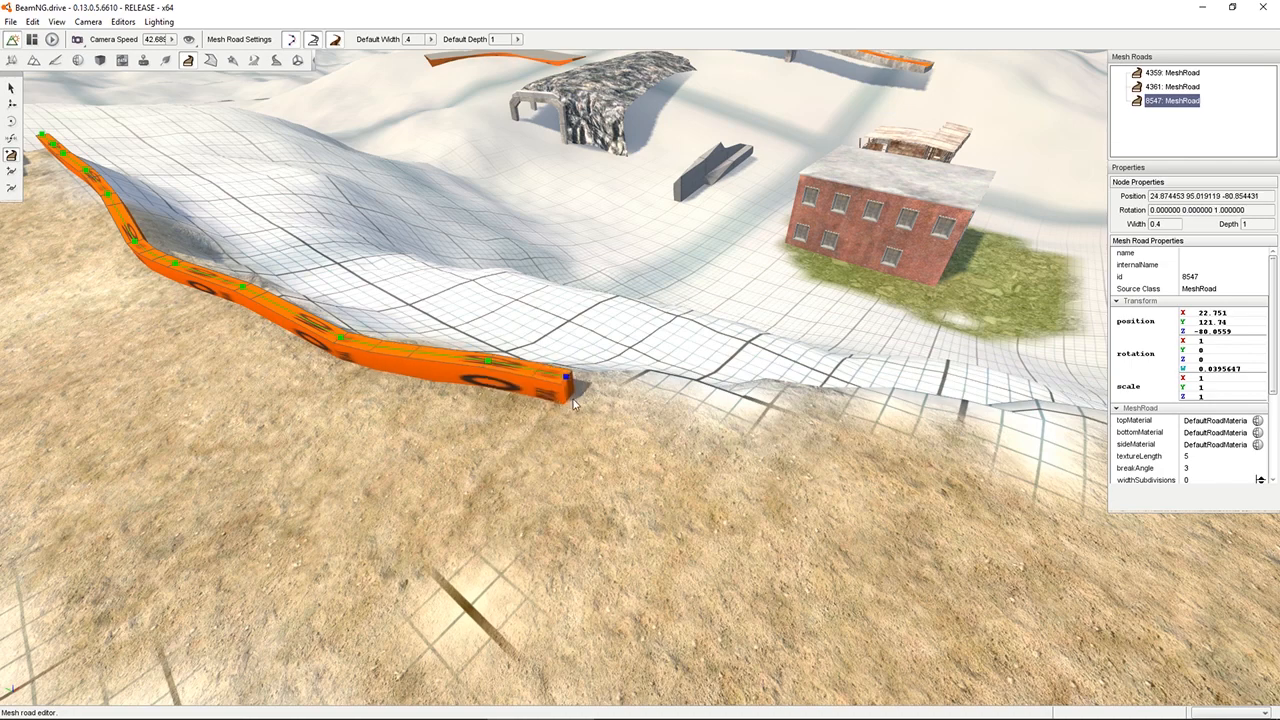
pyautogui.click(630, 408)
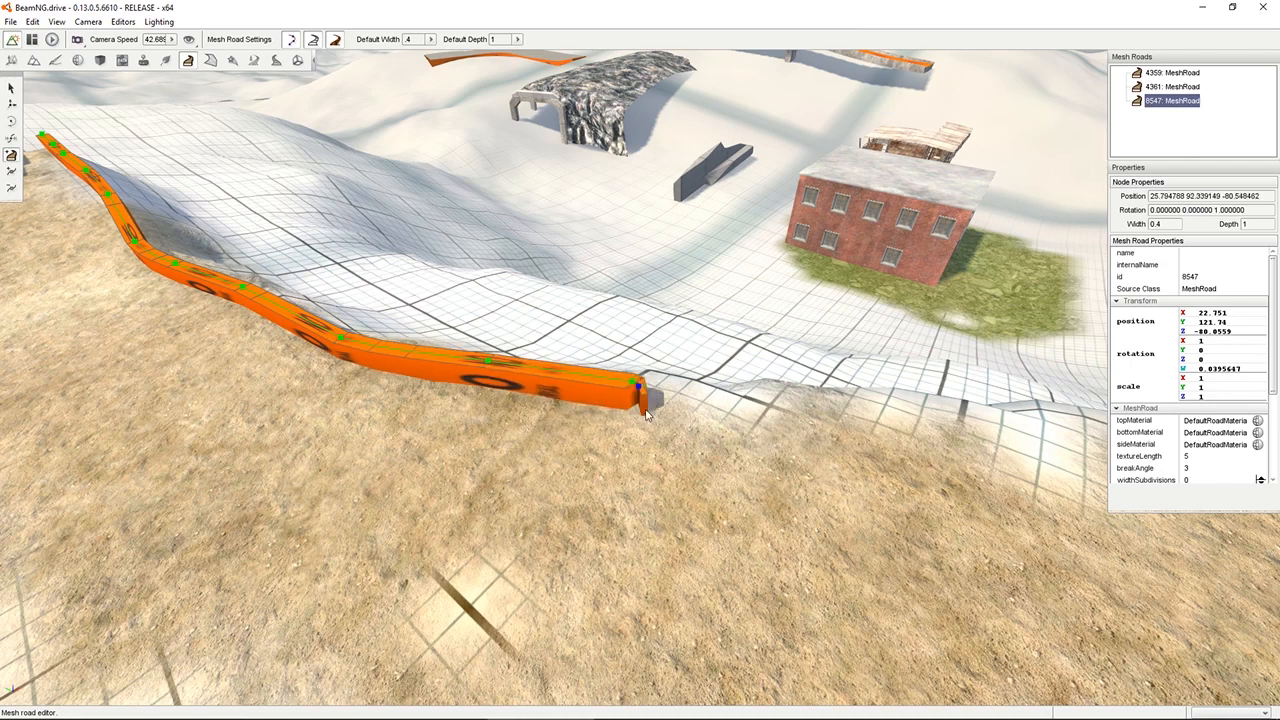
pyautogui.click(752, 442)
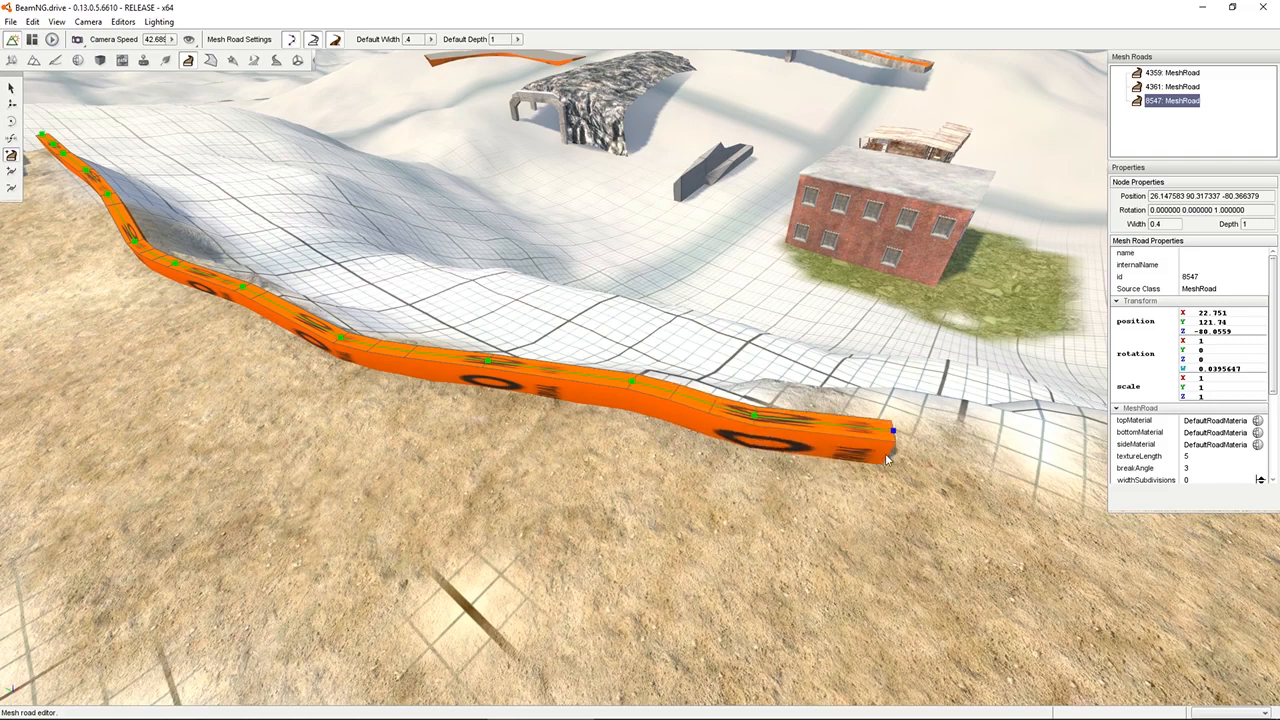
pyautogui.click(973, 487)
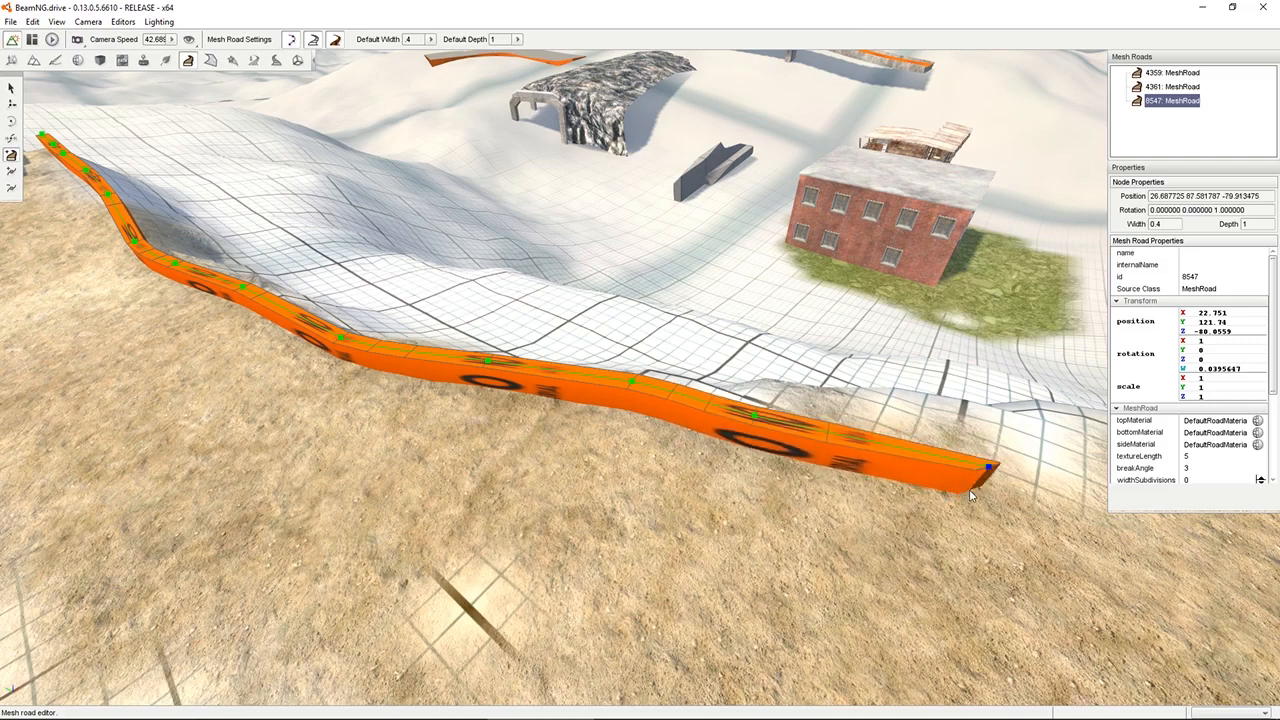
pyautogui.press('d')
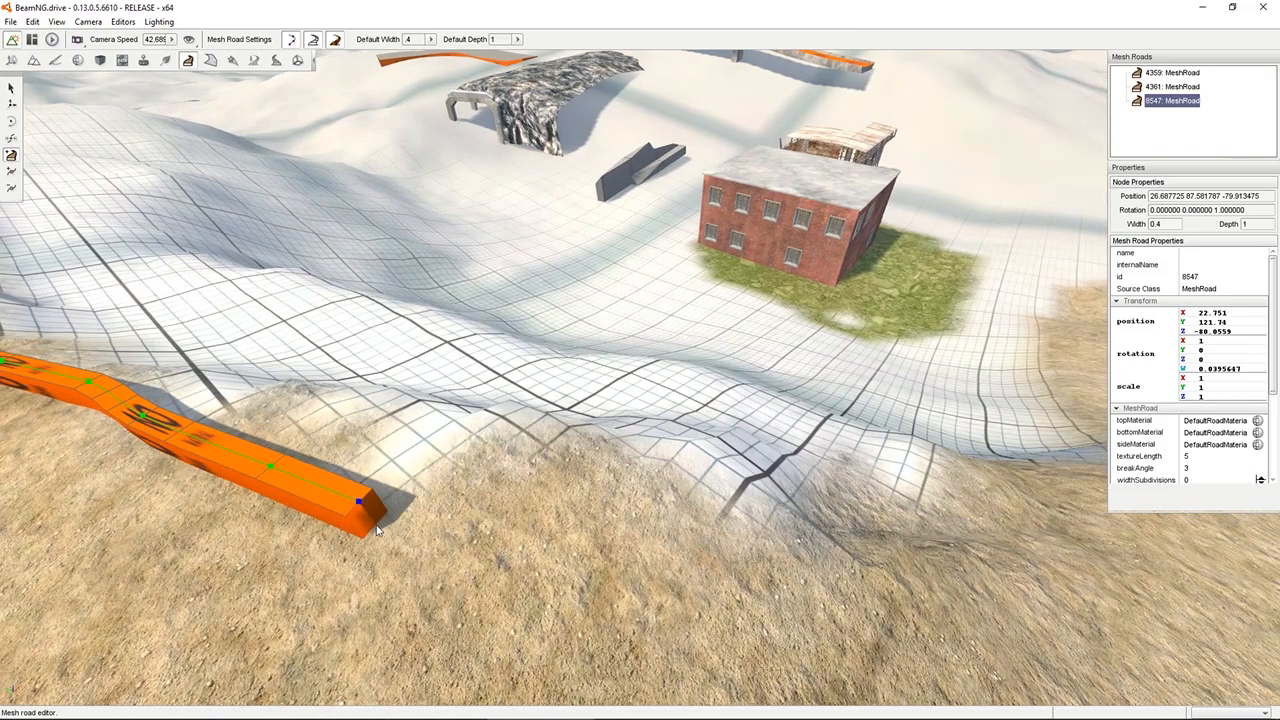
pyautogui.click(362, 526)
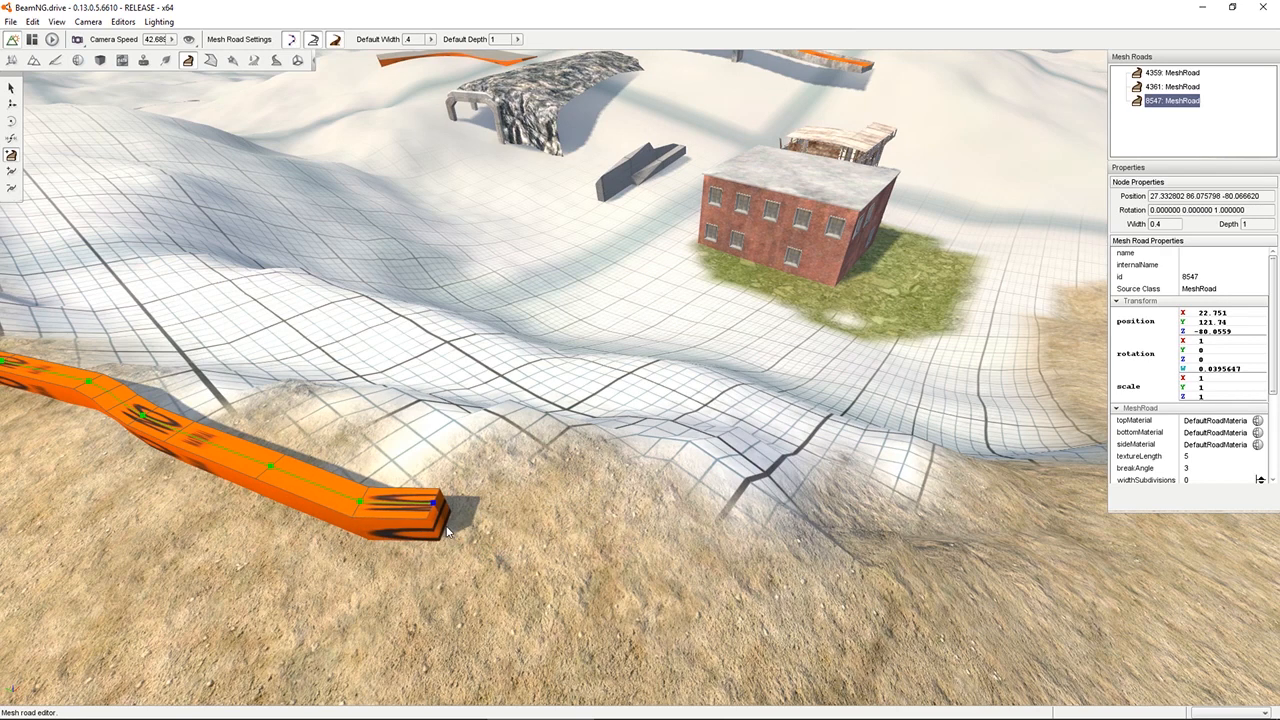
pyautogui.moveTo(471, 531); pyautogui.dragTo(471, 531)
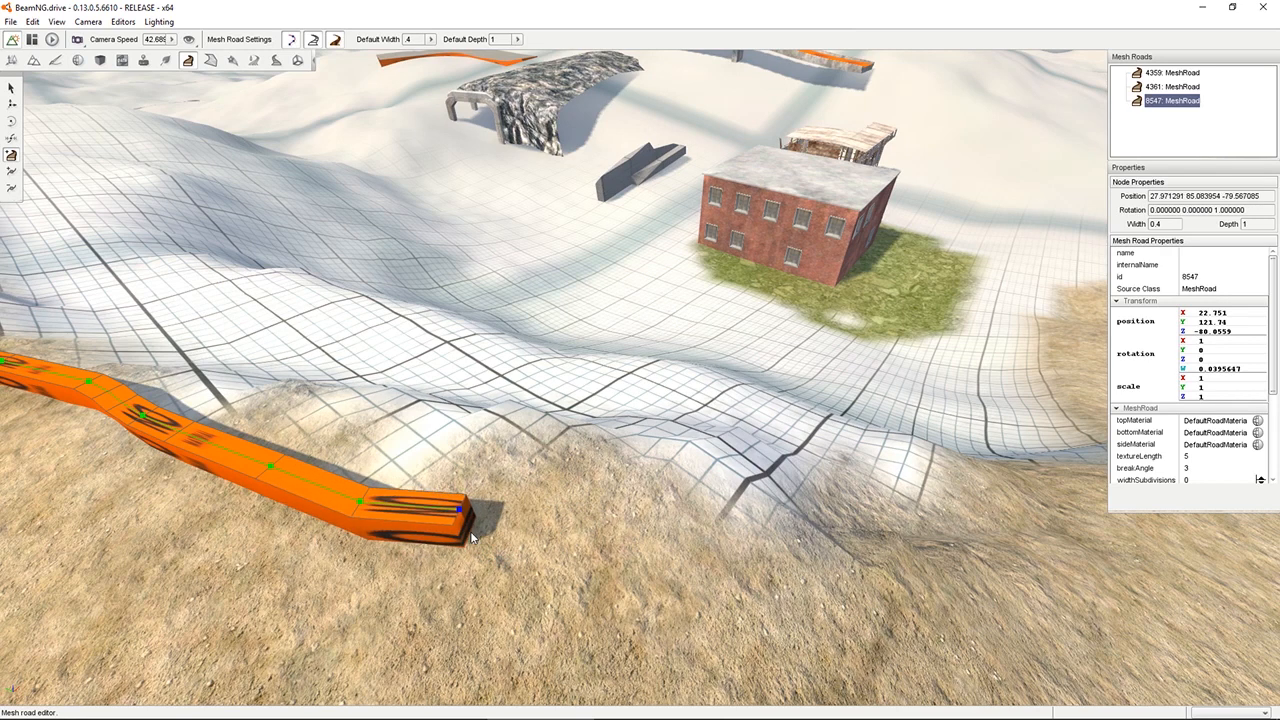
# Start a second mesh road barrier farther down the dirt road's edge, leaving a gap after the first one.
pyautogui.press('s')
pyautogui.press('a')
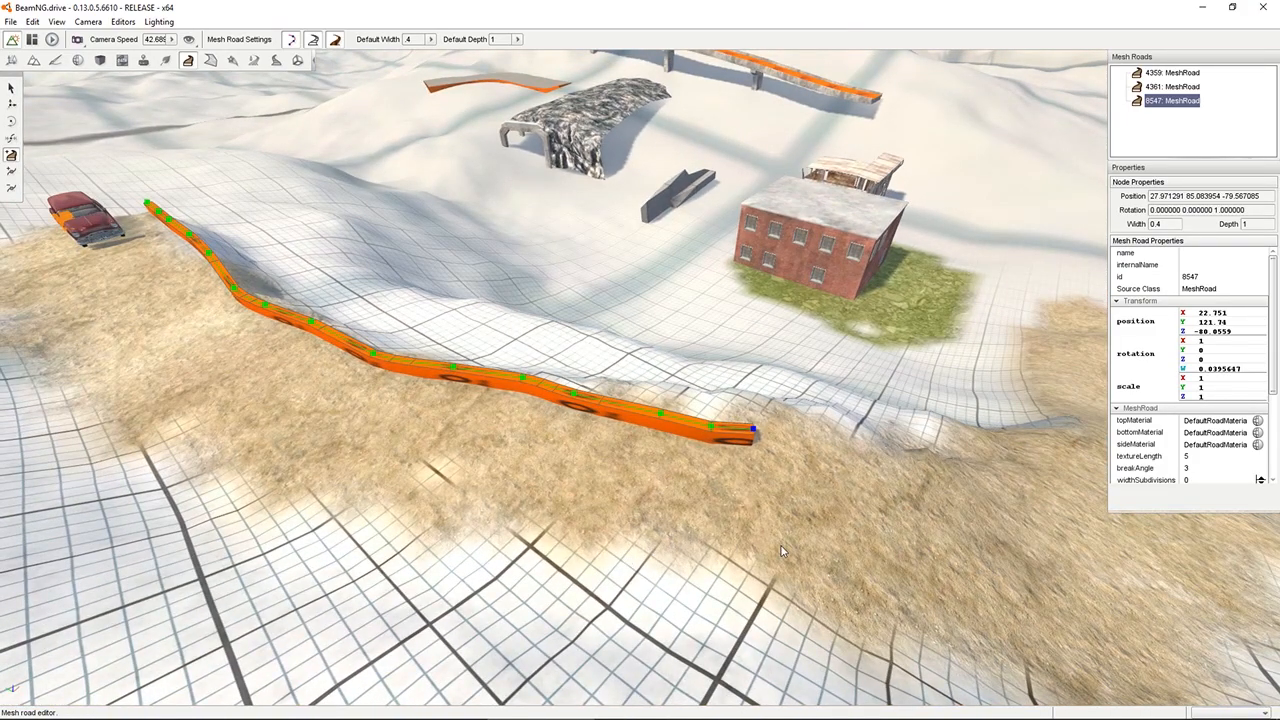
pyautogui.press('d')
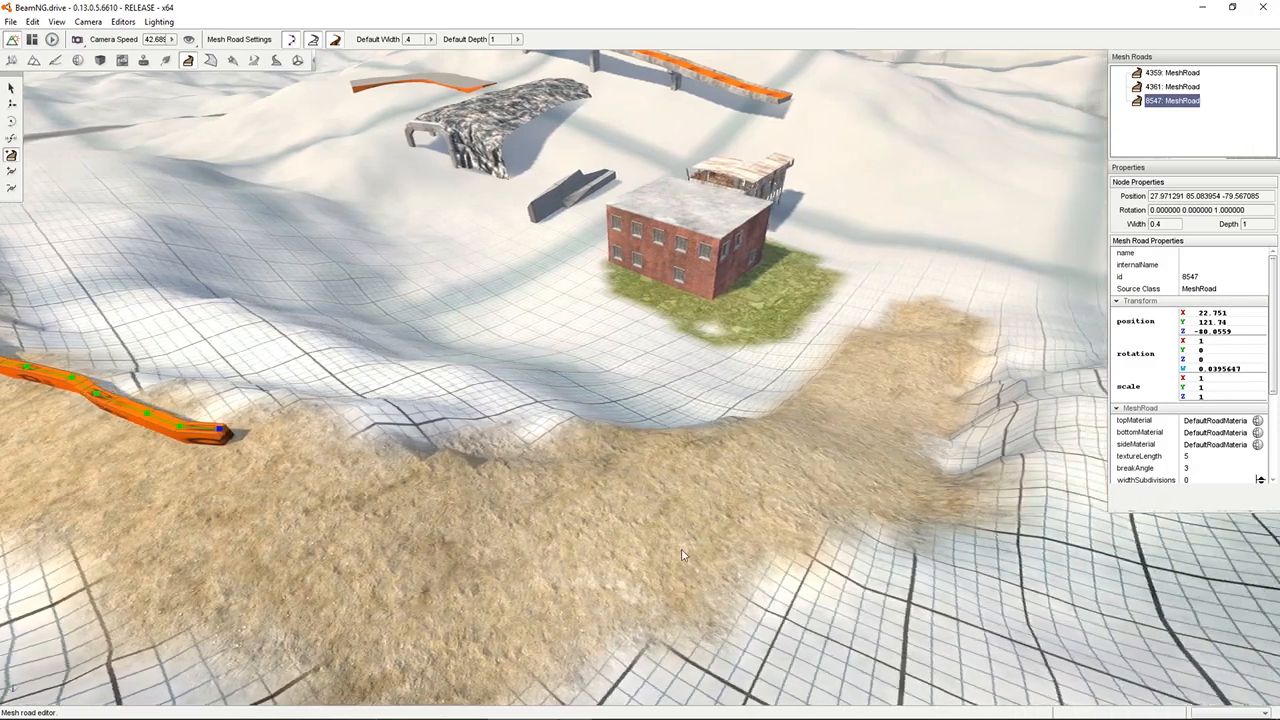
pyautogui.press('a')
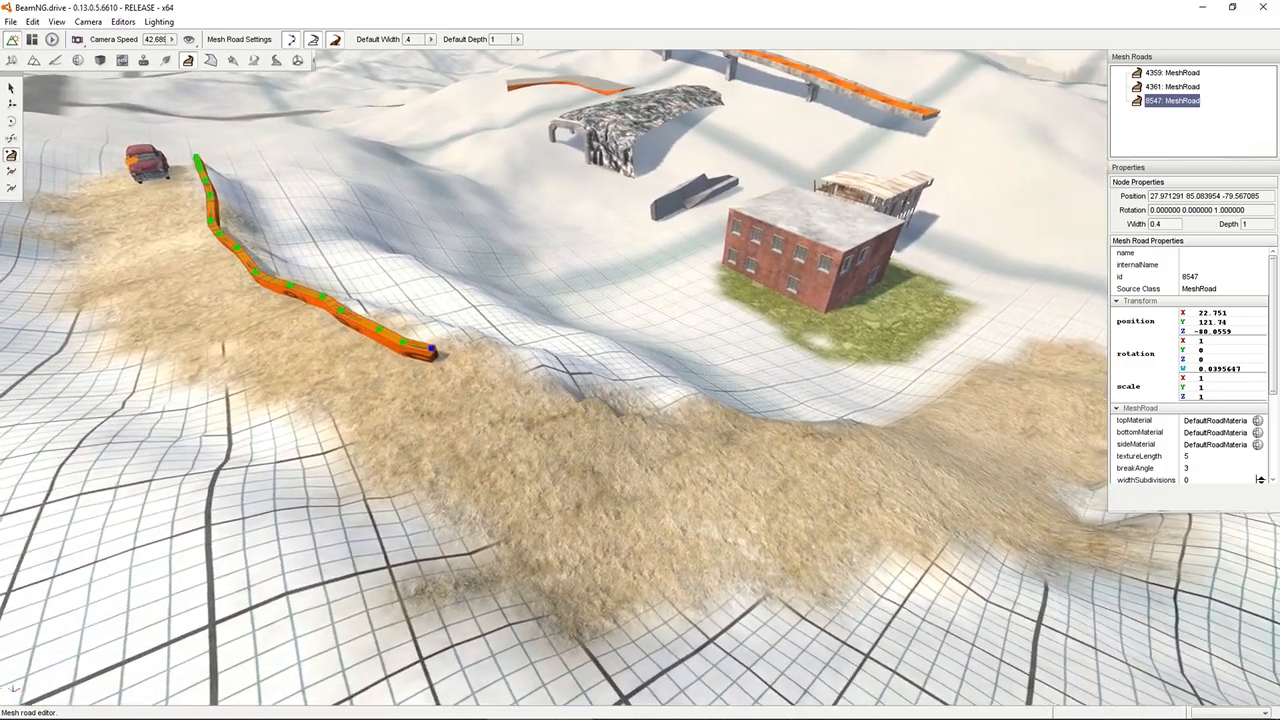
pyautogui.press('d')
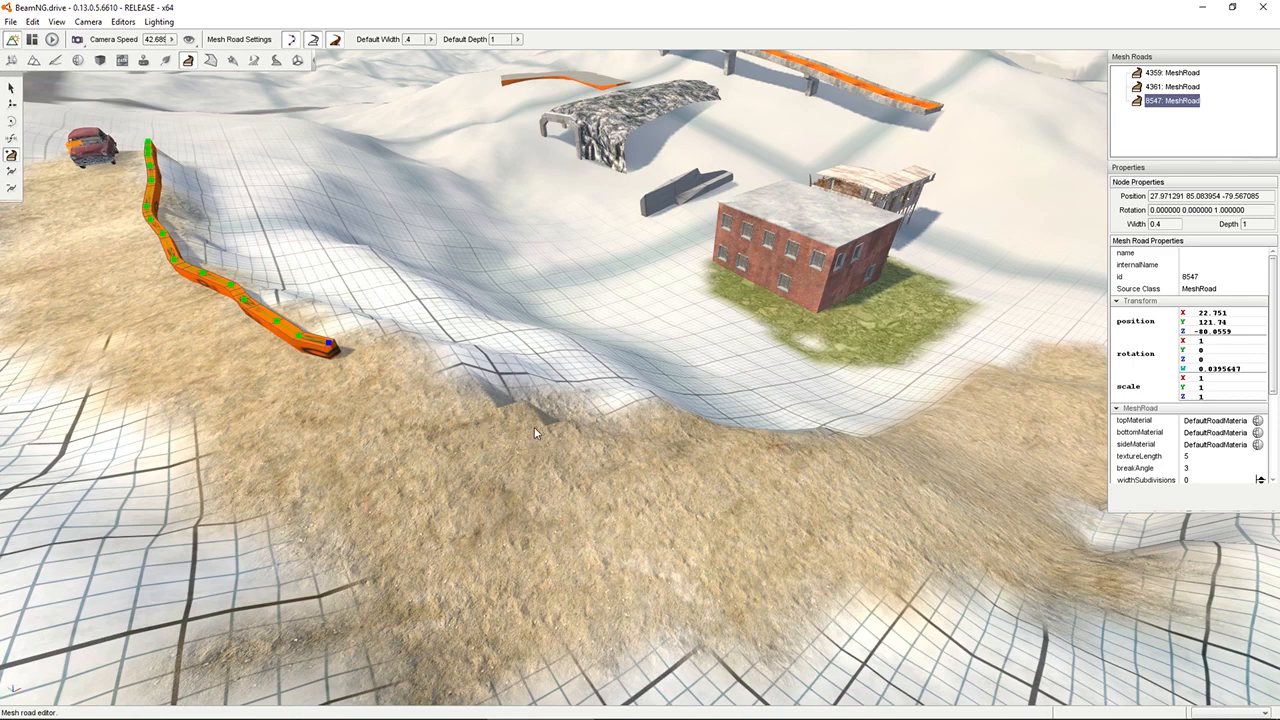
pyautogui.click(607, 441)
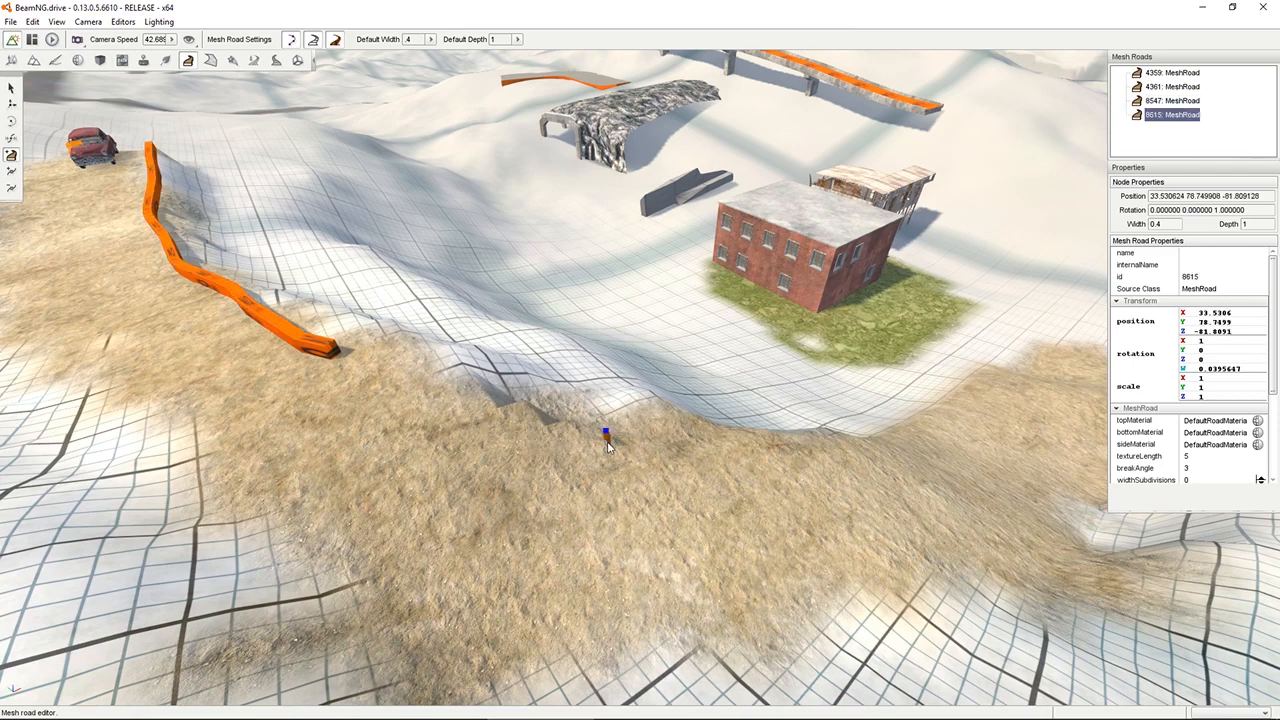
pyautogui.click(677, 446)
pyautogui.click(737, 447)
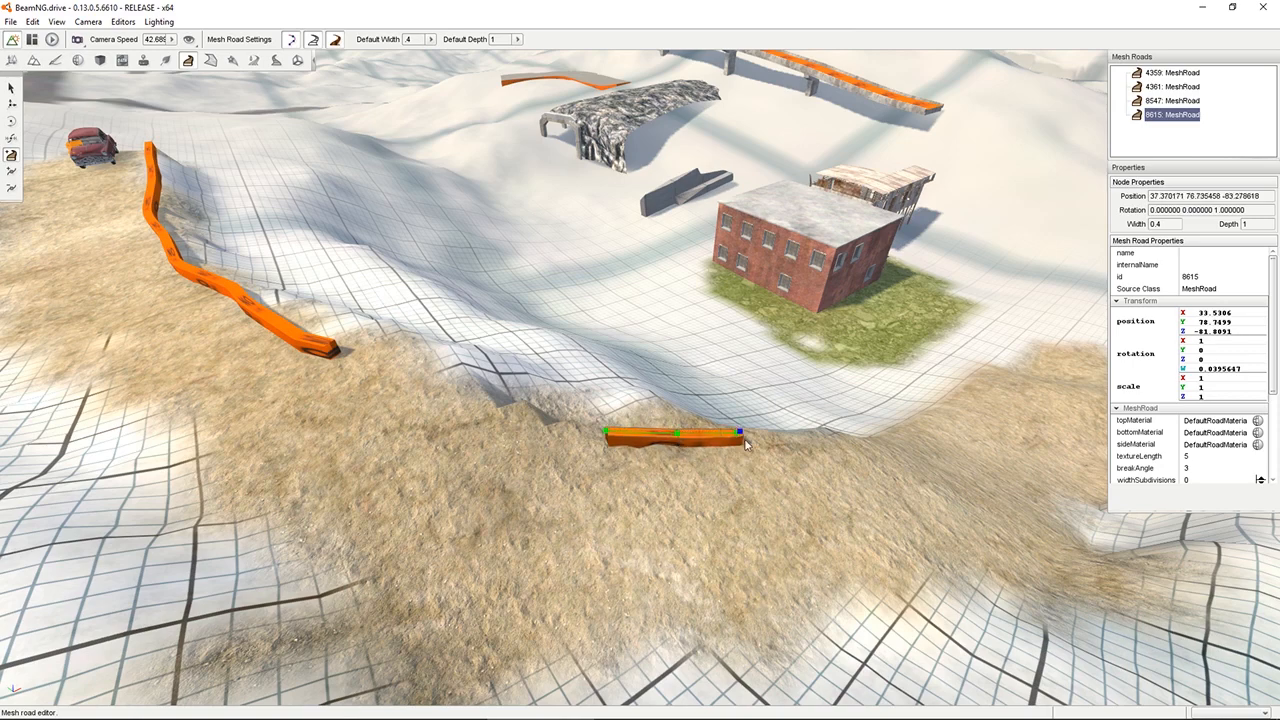
pyautogui.click(800, 446)
# Extend the second mesh road barrier with nodes along the dirt road's drop-off edge, following its curve toward the brick building.
pyautogui.press('d')
pyautogui.press('w')
pyautogui.moveTo(800, 446); pyautogui.dragTo(680, 440, button='right')
pyautogui.press('s')
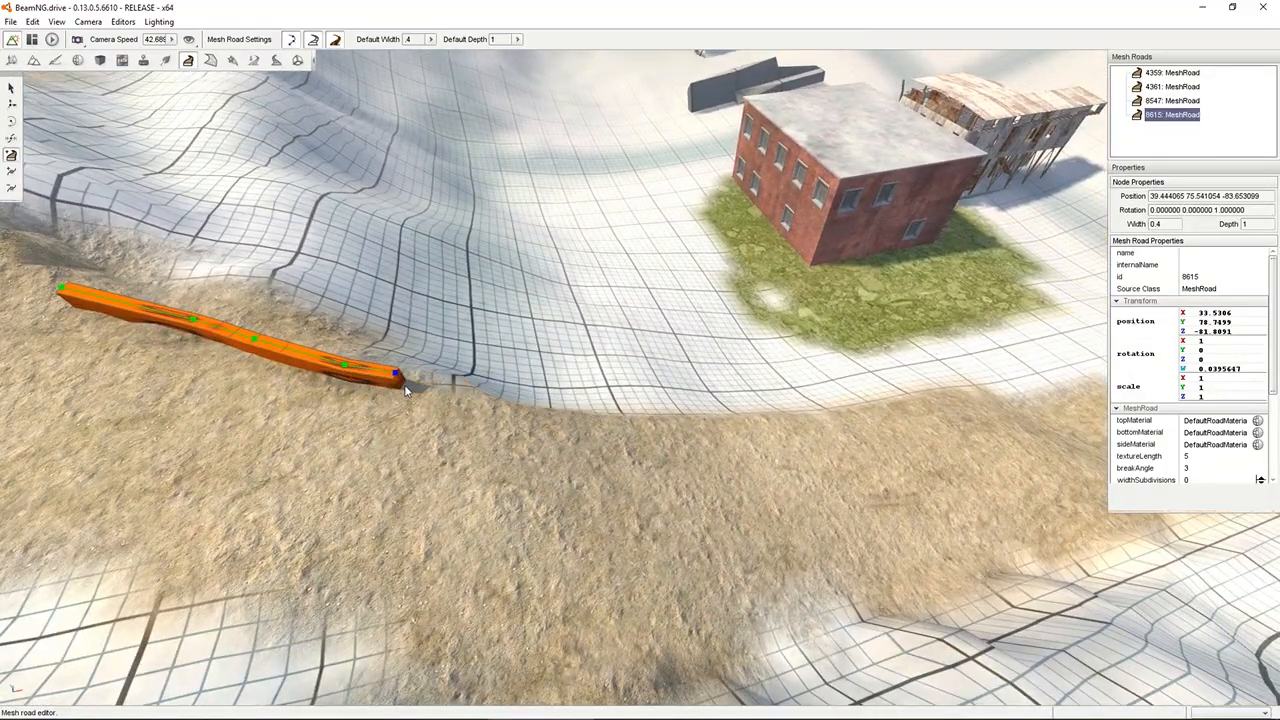
pyautogui.click(415, 396)
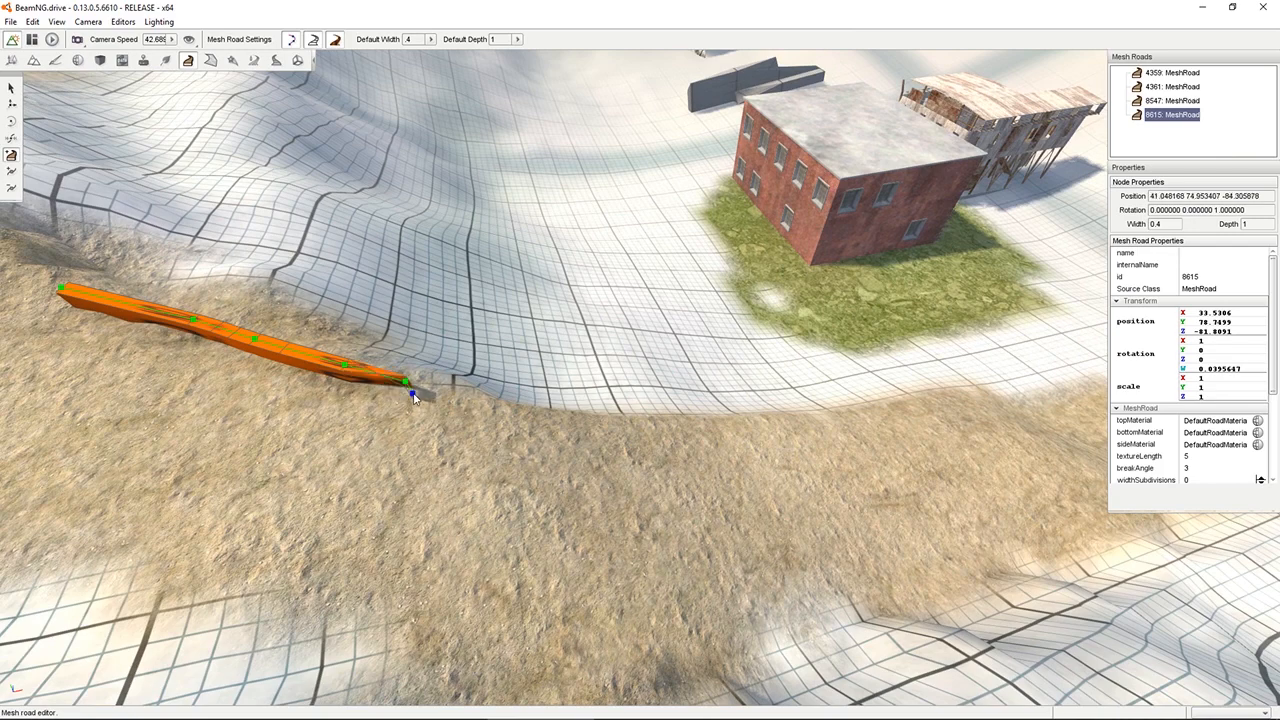
pyautogui.click(502, 410)
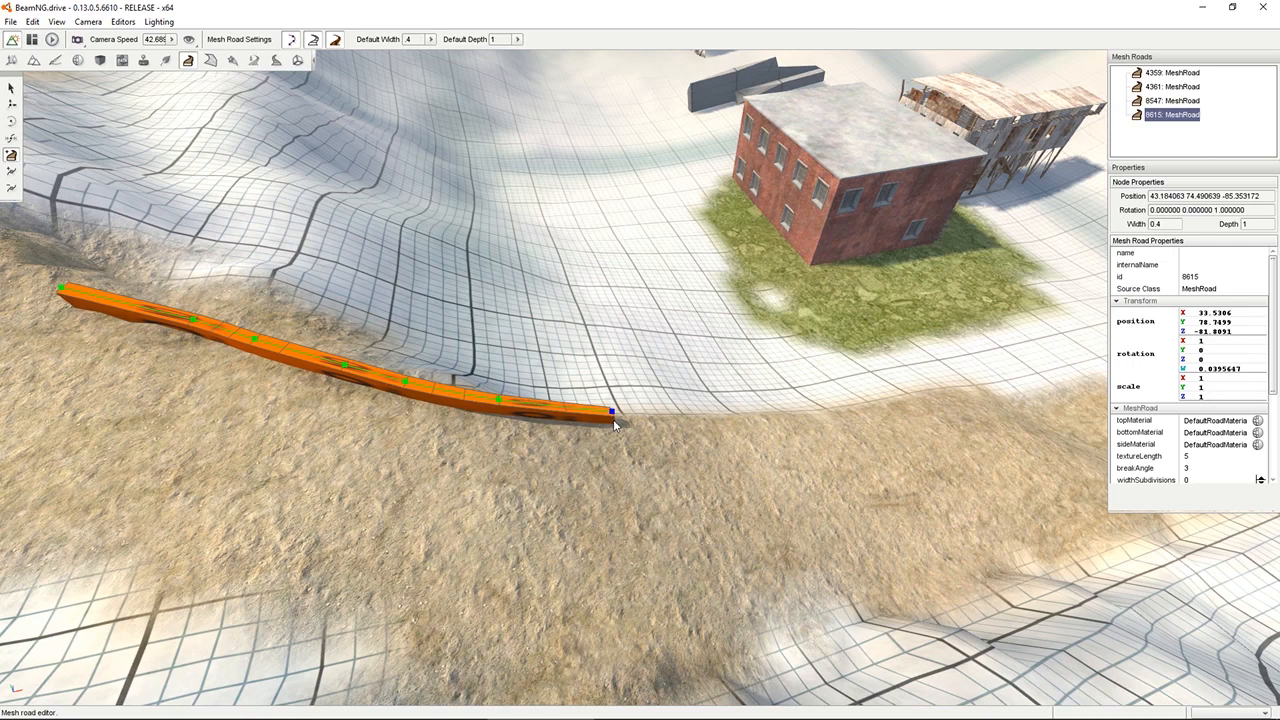
pyautogui.click(613, 419)
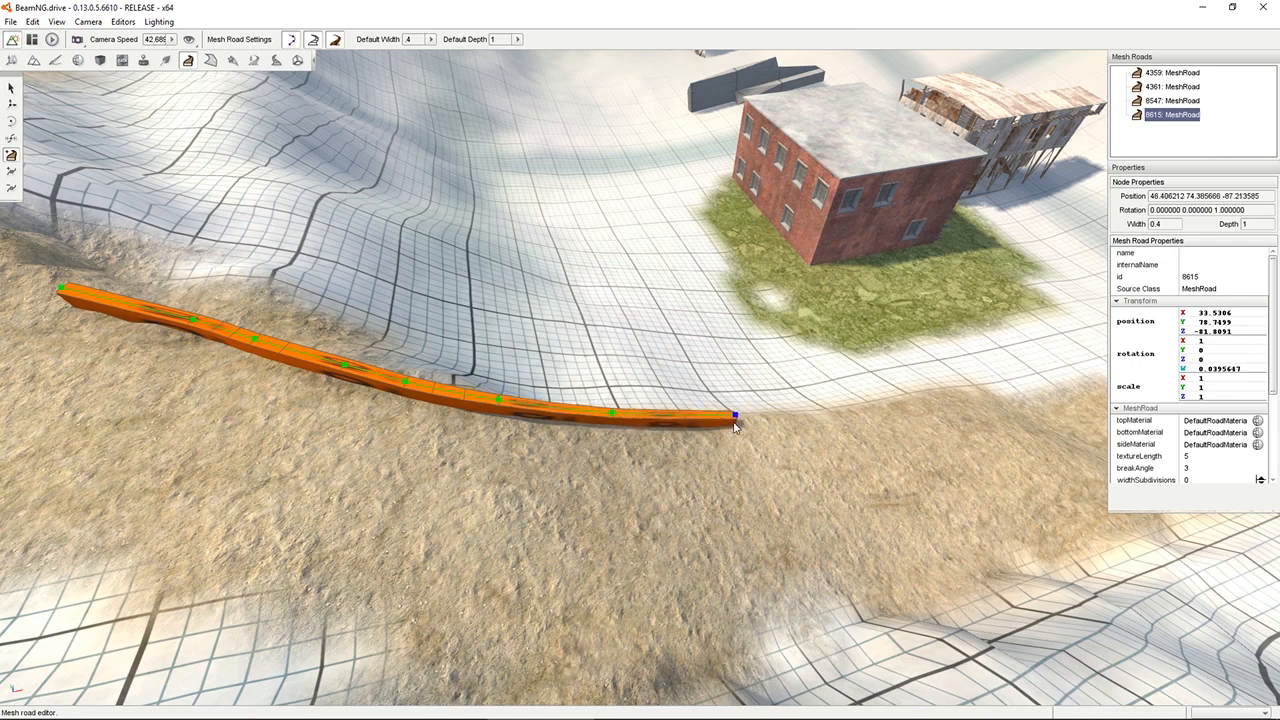
pyautogui.click(736, 424)
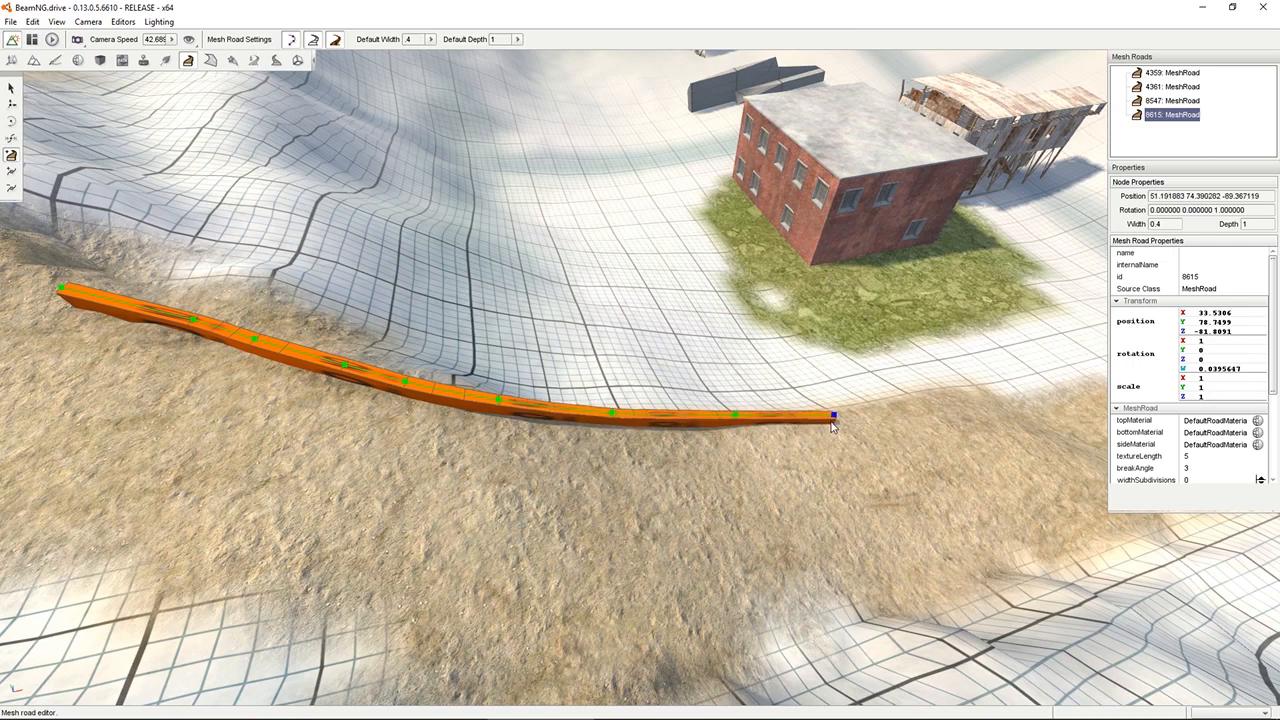
pyautogui.click(832, 426)
# Continue the second barrier past the brick building, following the bend in the edge to the far end of the dirt road.
pyautogui.press('d')
pyautogui.moveTo(832, 426); pyautogui.dragTo(716, 398, button='right')
pyautogui.press('s')
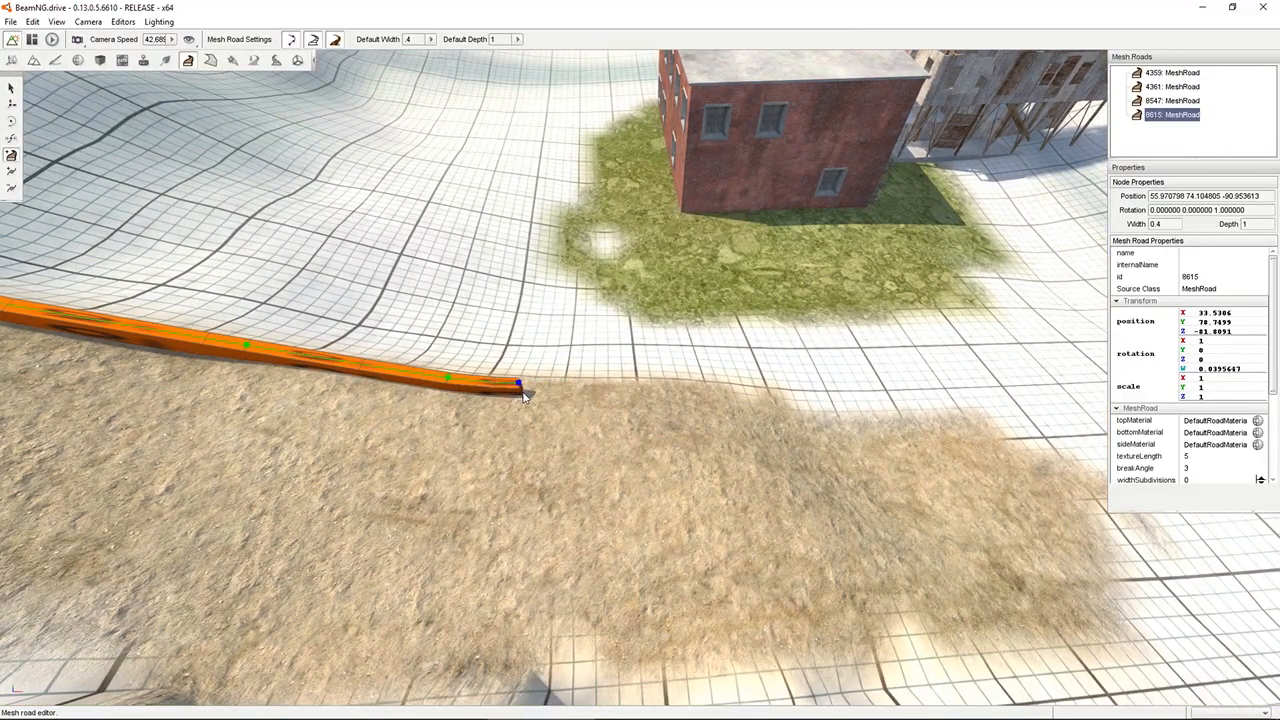
pyautogui.click(521, 391)
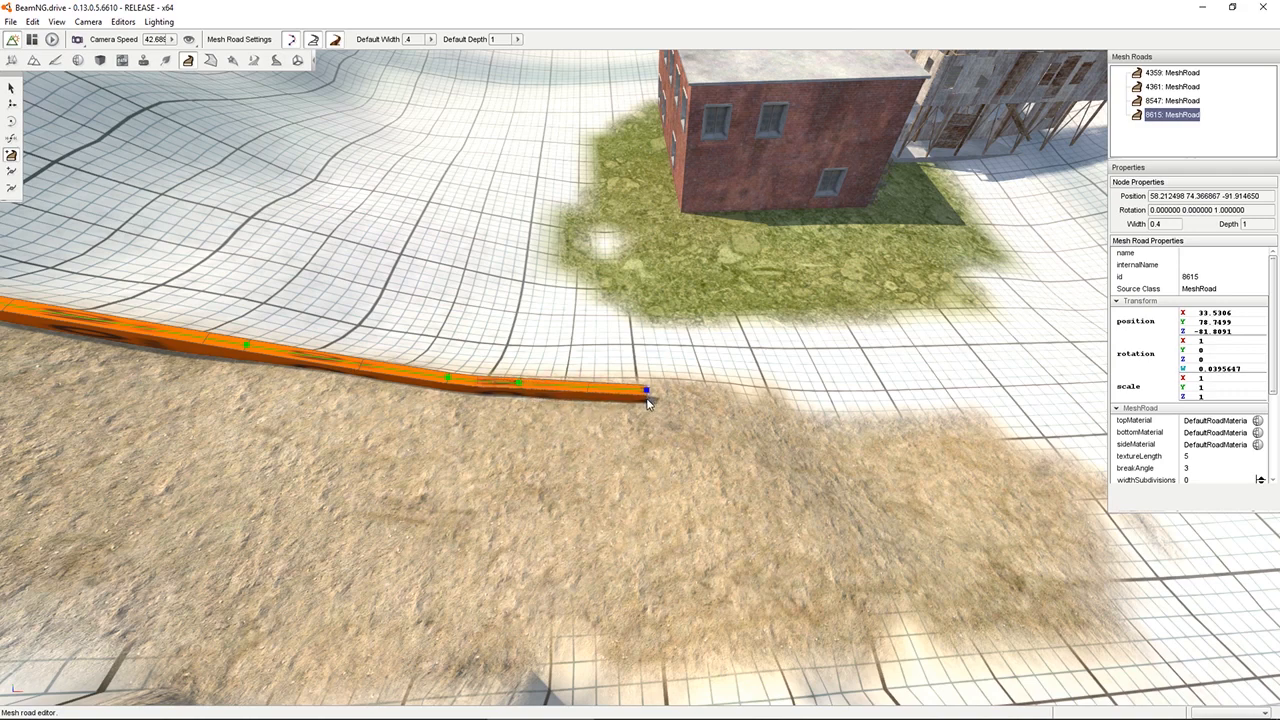
pyautogui.click(647, 399)
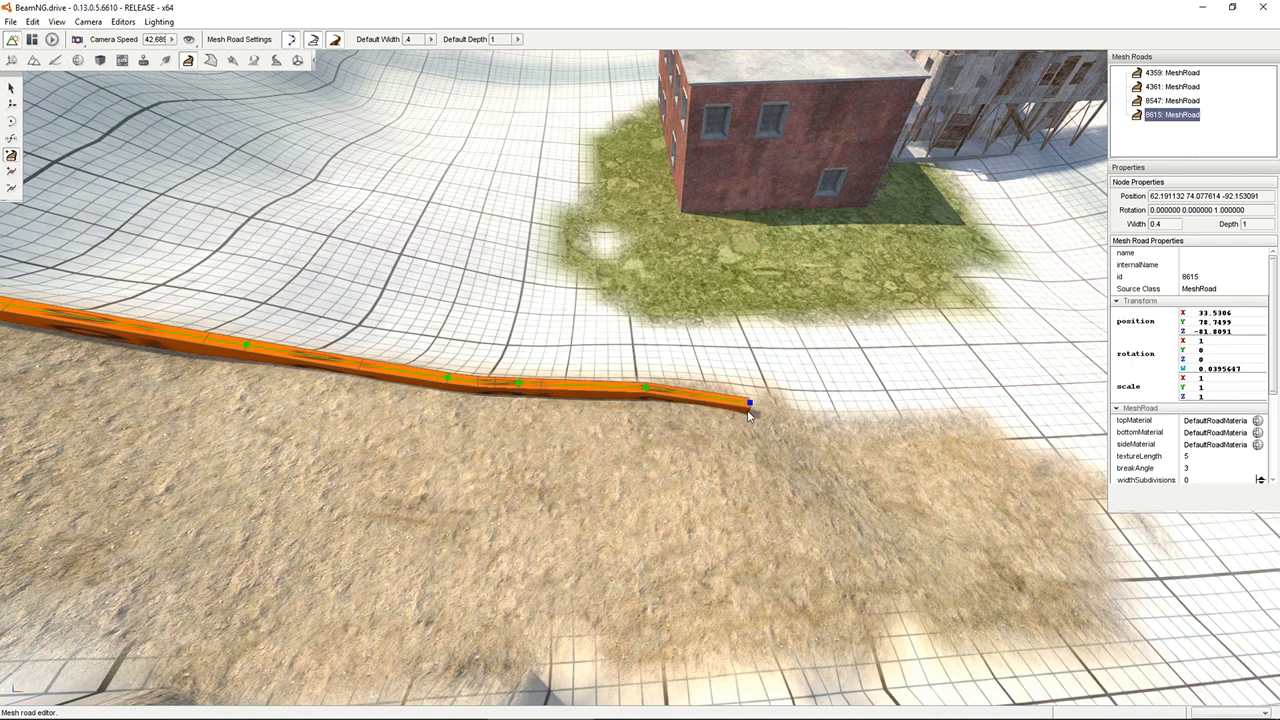
pyautogui.click(751, 409)
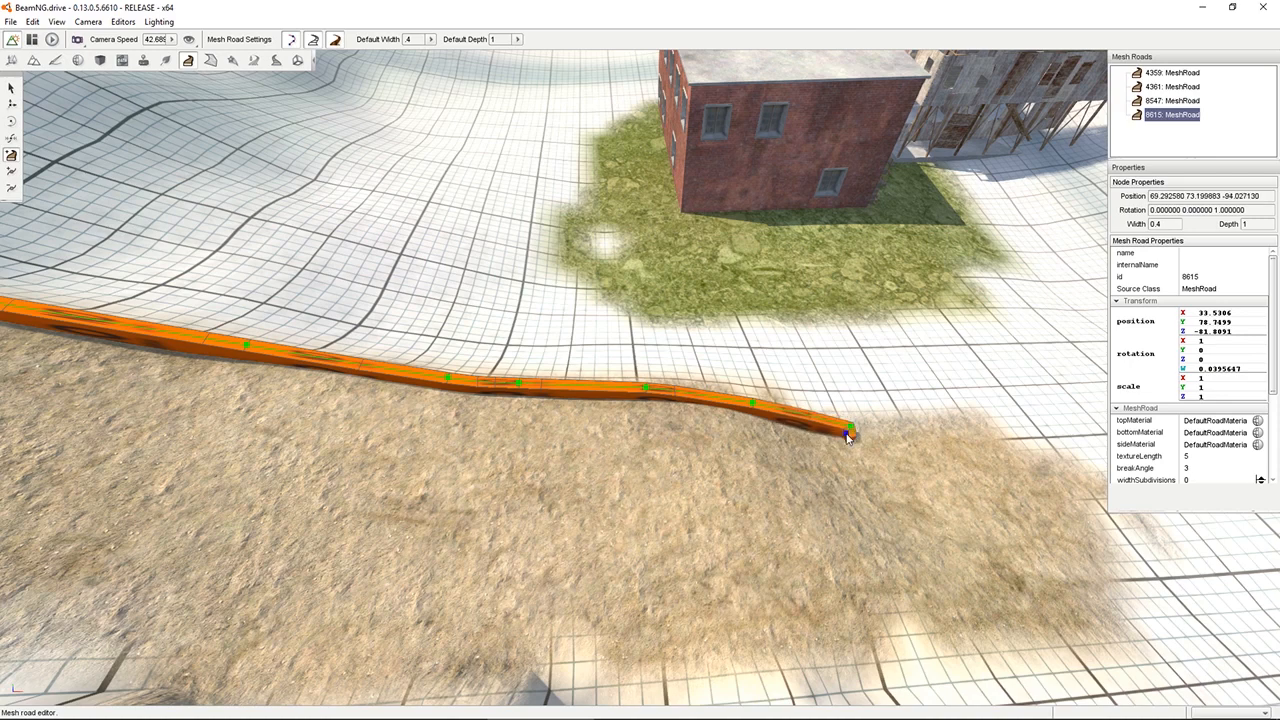
pyautogui.click(850, 433)
pyautogui.click(906, 434)
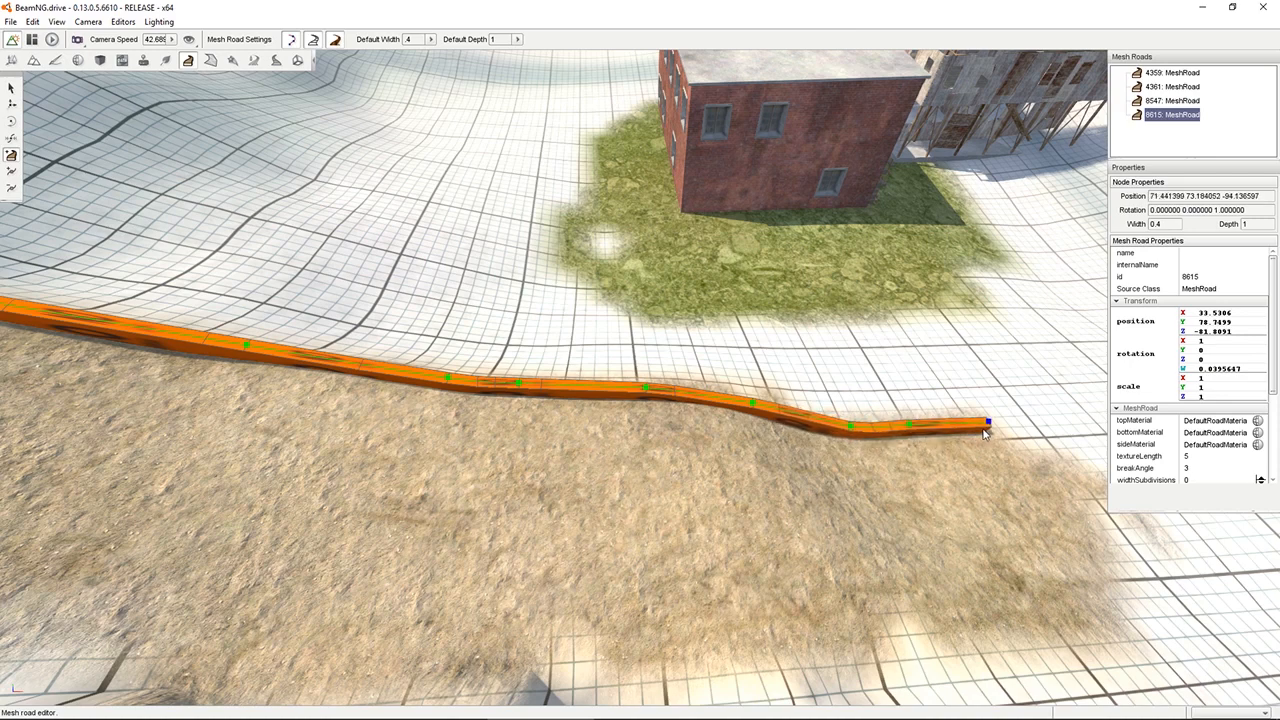
pyautogui.click(989, 430)
# Start a third mesh road barrier on the road's opposite edge beside the red car and place nodes parallel to the first barrier.
pyautogui.moveTo(989, 431); pyautogui.dragTo(955, 420, button='right')
pyautogui.press('s')
pyautogui.moveTo(640, 360); pyautogui.dragTo(225, 425, button='right')
pyautogui.press('a')
pyautogui.press('w')
pyautogui.press('s')
pyautogui.moveTo(270, 550); pyautogui.dragTo(386, 524, button='right')
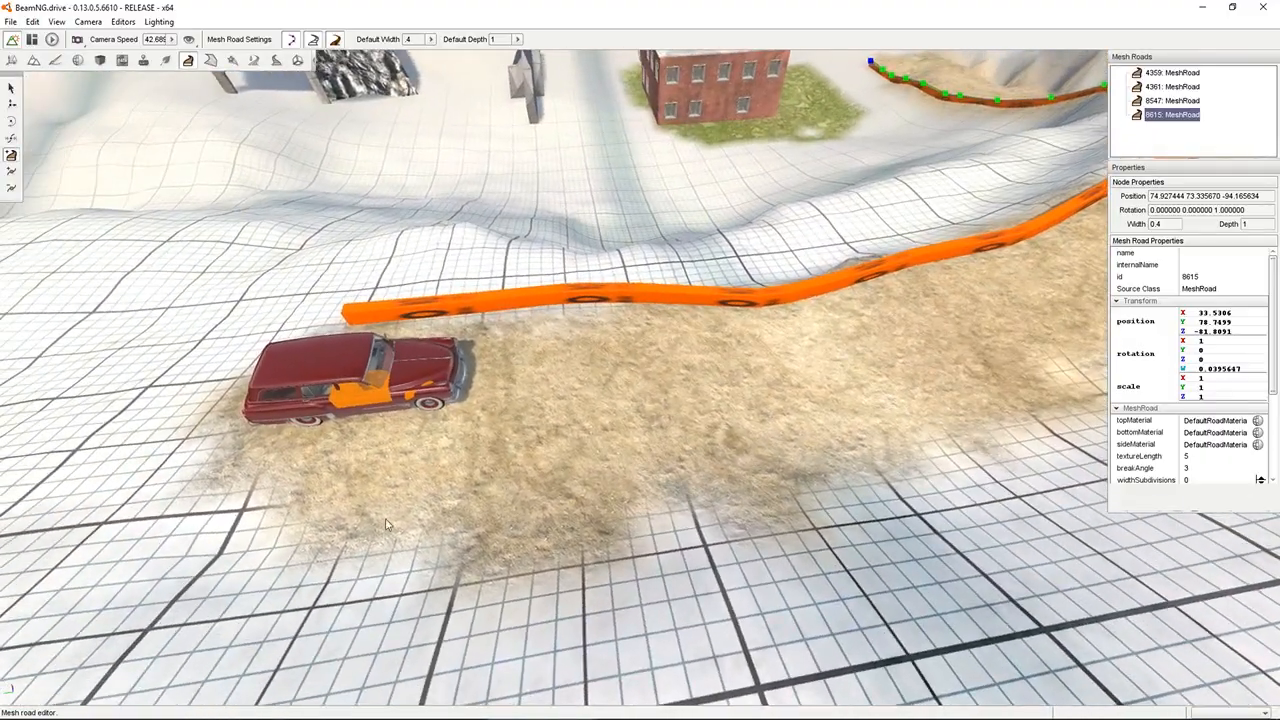
pyautogui.click(289, 500)
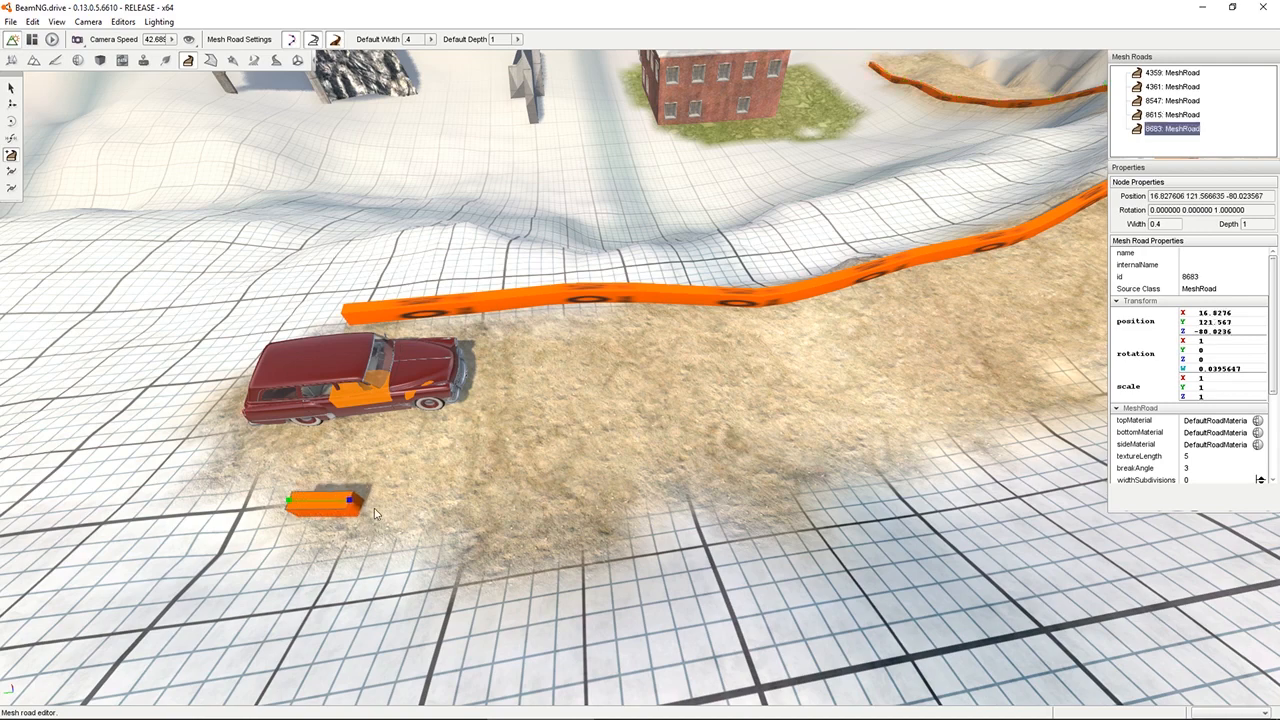
pyautogui.click(495, 479)
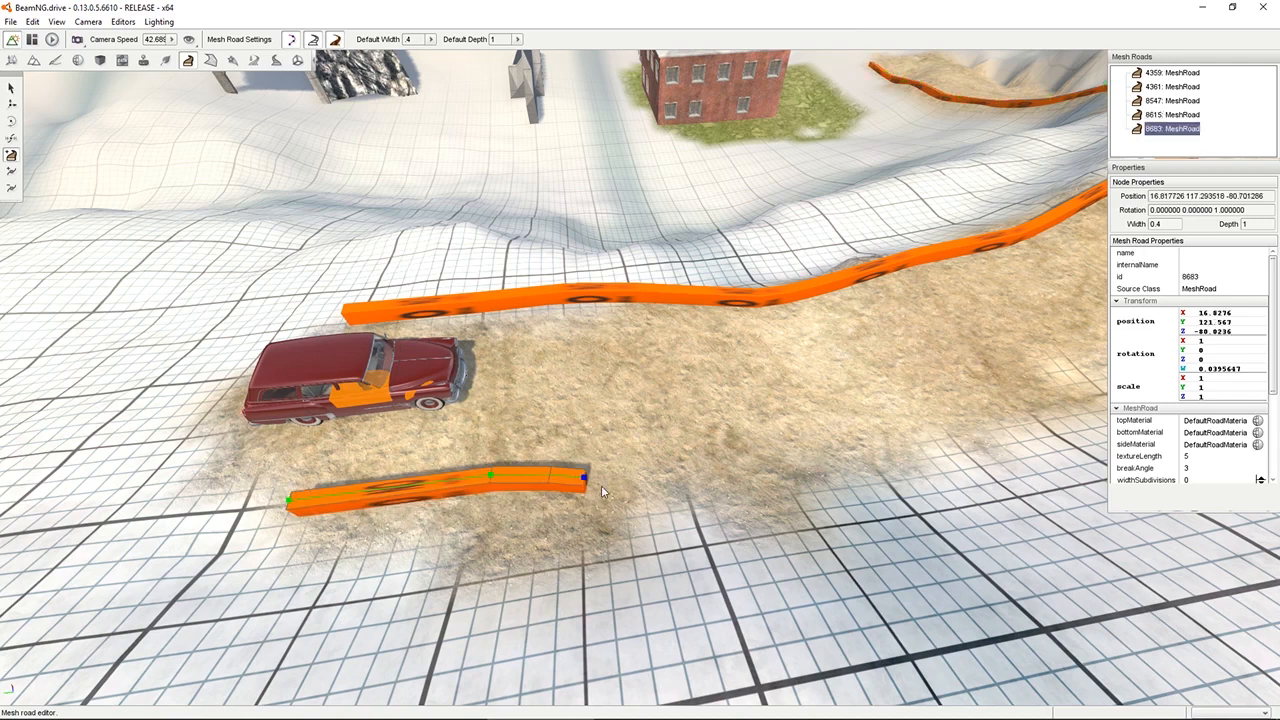
pyautogui.click(679, 461)
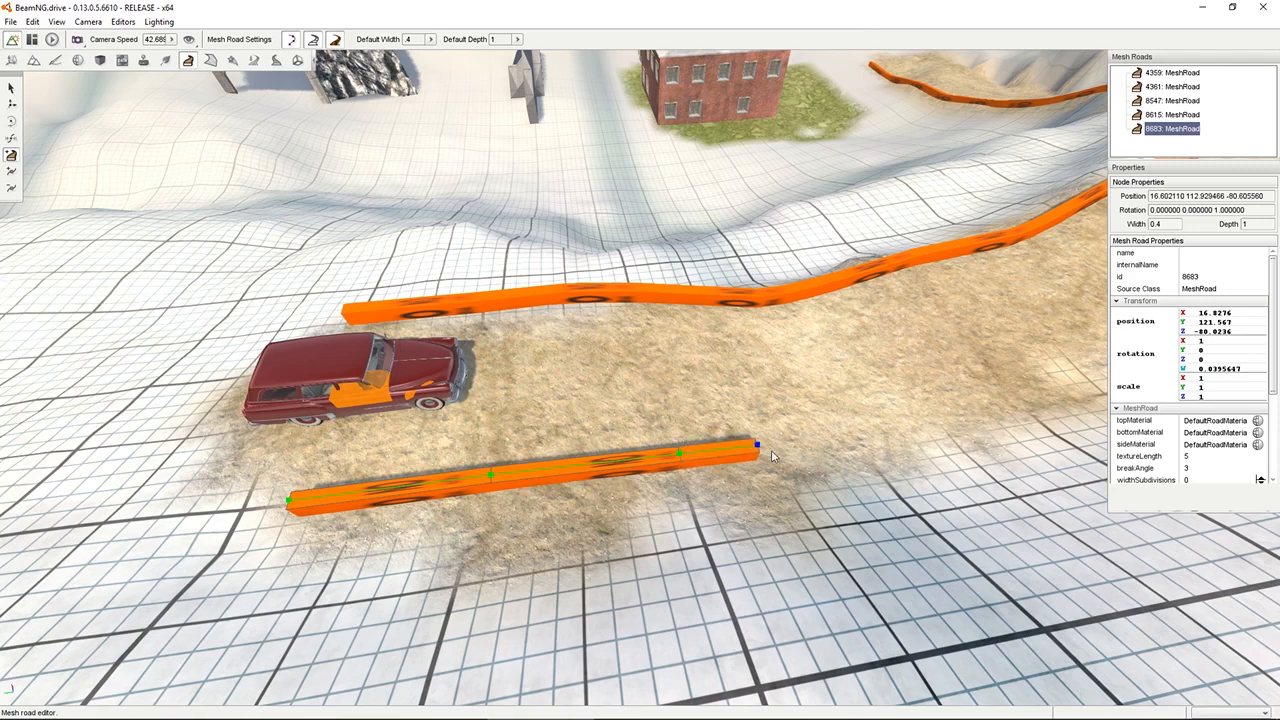
pyautogui.click(828, 454)
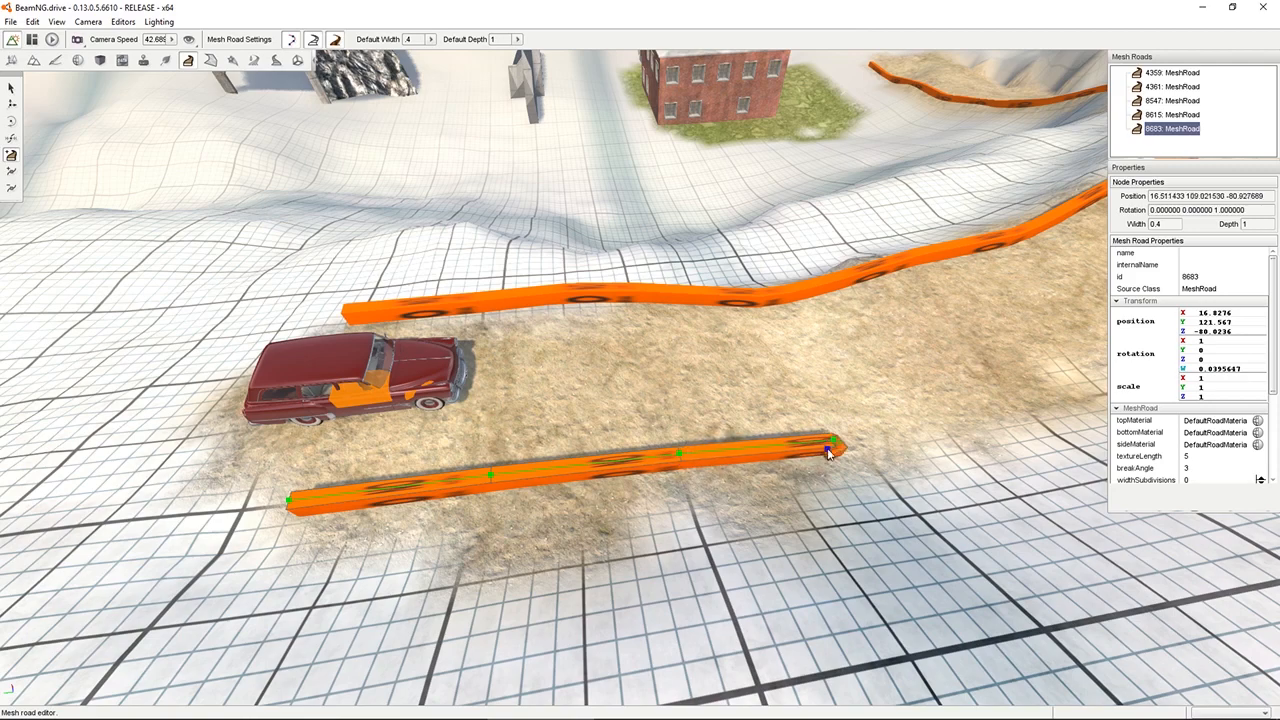
# Extend the third barrier with nodes along the outer edge of the dirt, following the road's gentle curve opposite the first barrier.
pyautogui.press('d')
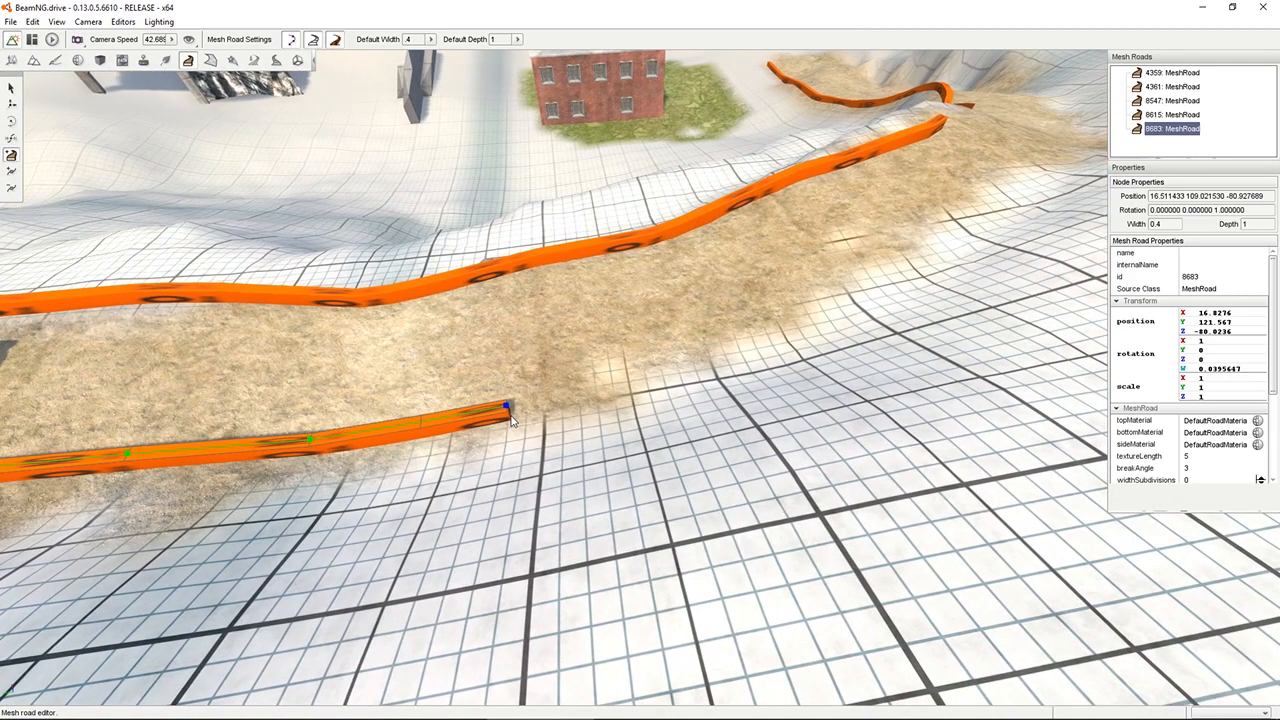
pyautogui.click(514, 414)
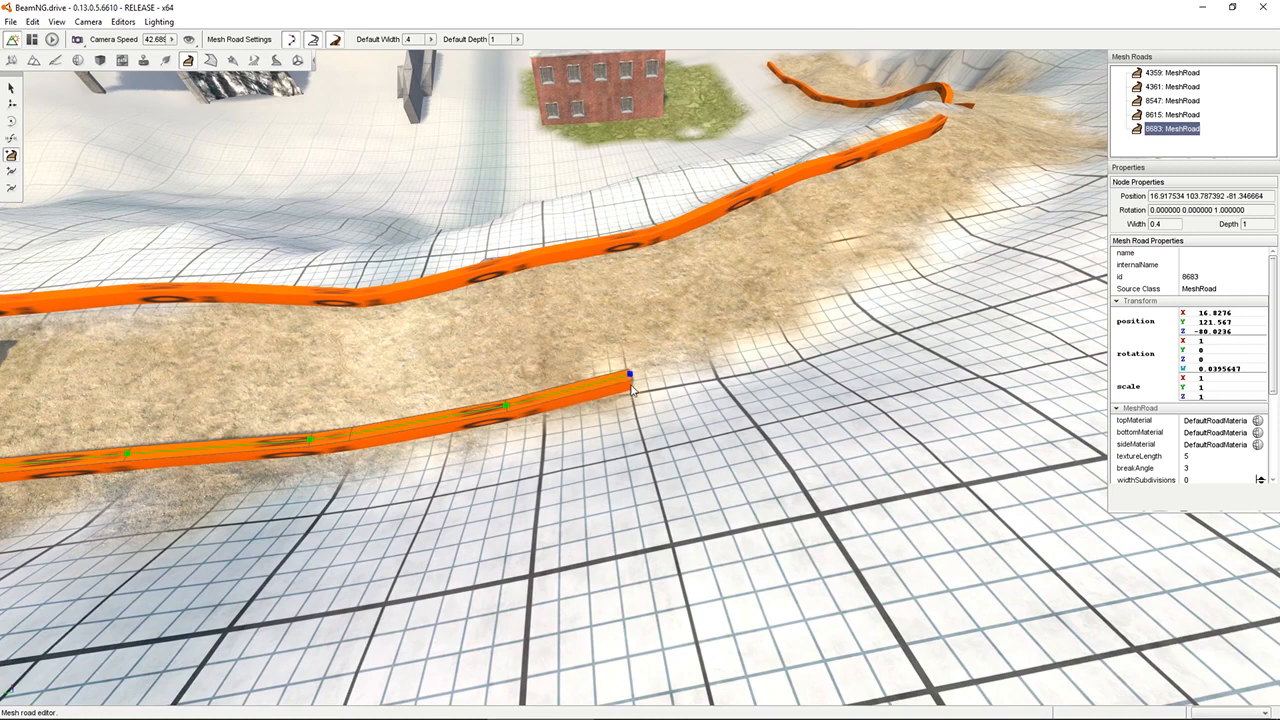
pyautogui.click(632, 389)
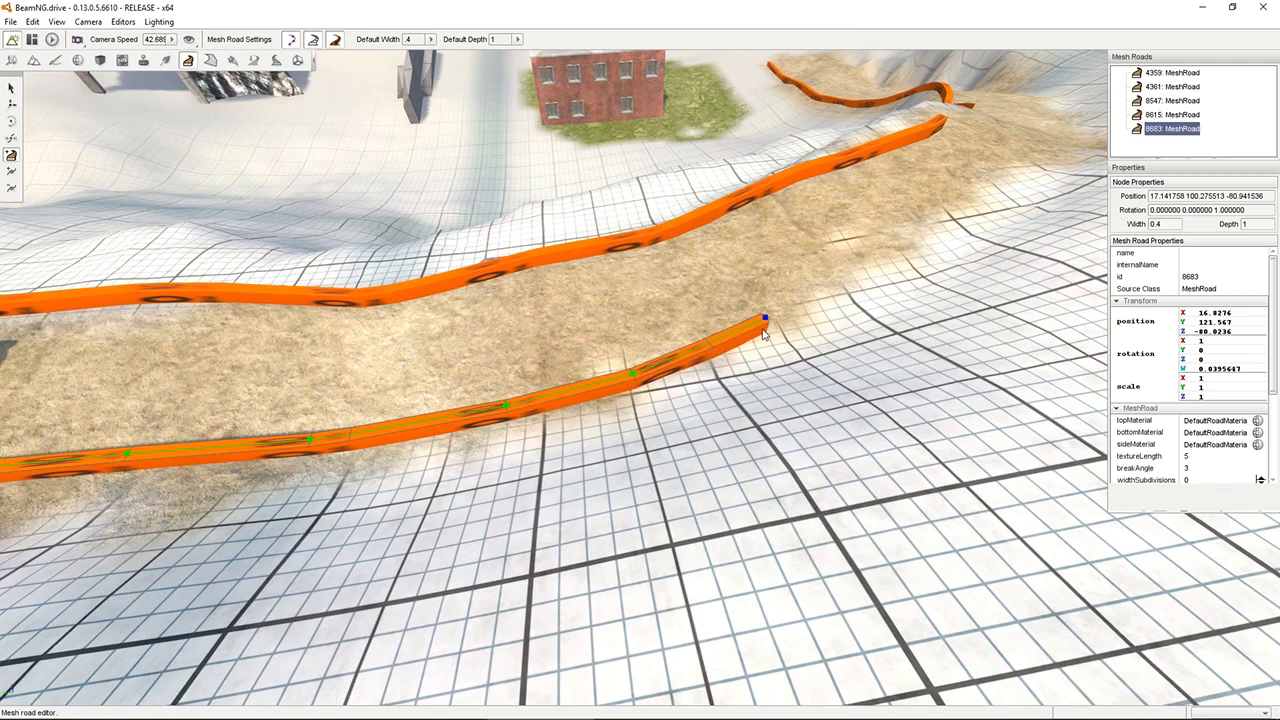
pyautogui.click(764, 335)
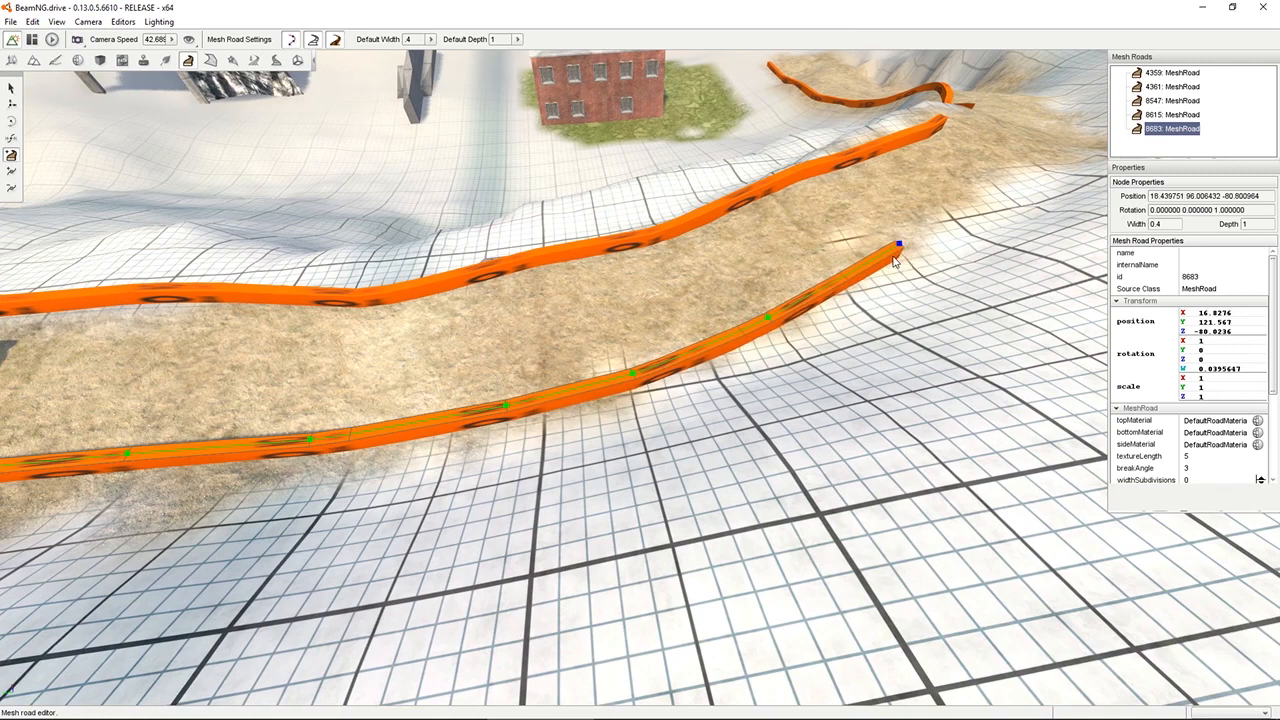
pyautogui.click(888, 260)
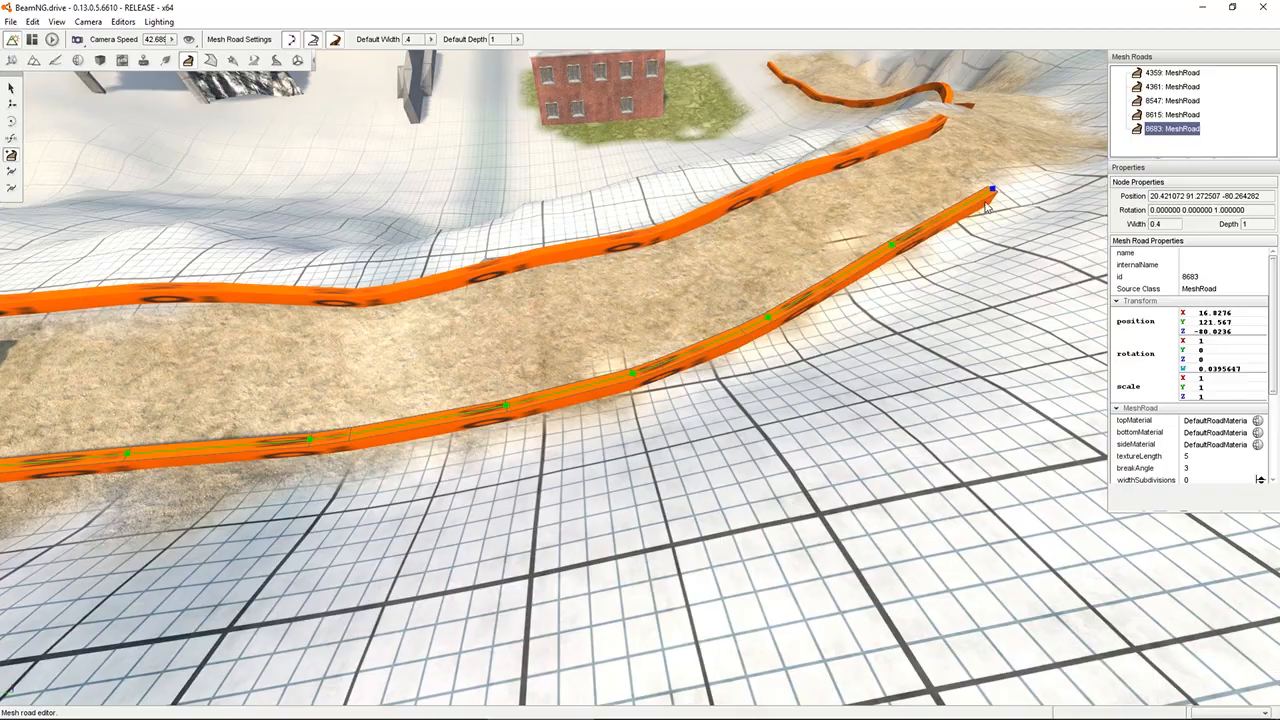
pyautogui.click(988, 206)
# Continue the third barrier along the dirt's edge past the end of the first barrier, with a slight kink near the gap.
pyautogui.press('d')
pyautogui.press('s')
pyautogui.moveTo(629, 241); pyautogui.dragTo(540, 340, button='right')
pyautogui.press('w')
pyautogui.press('d')
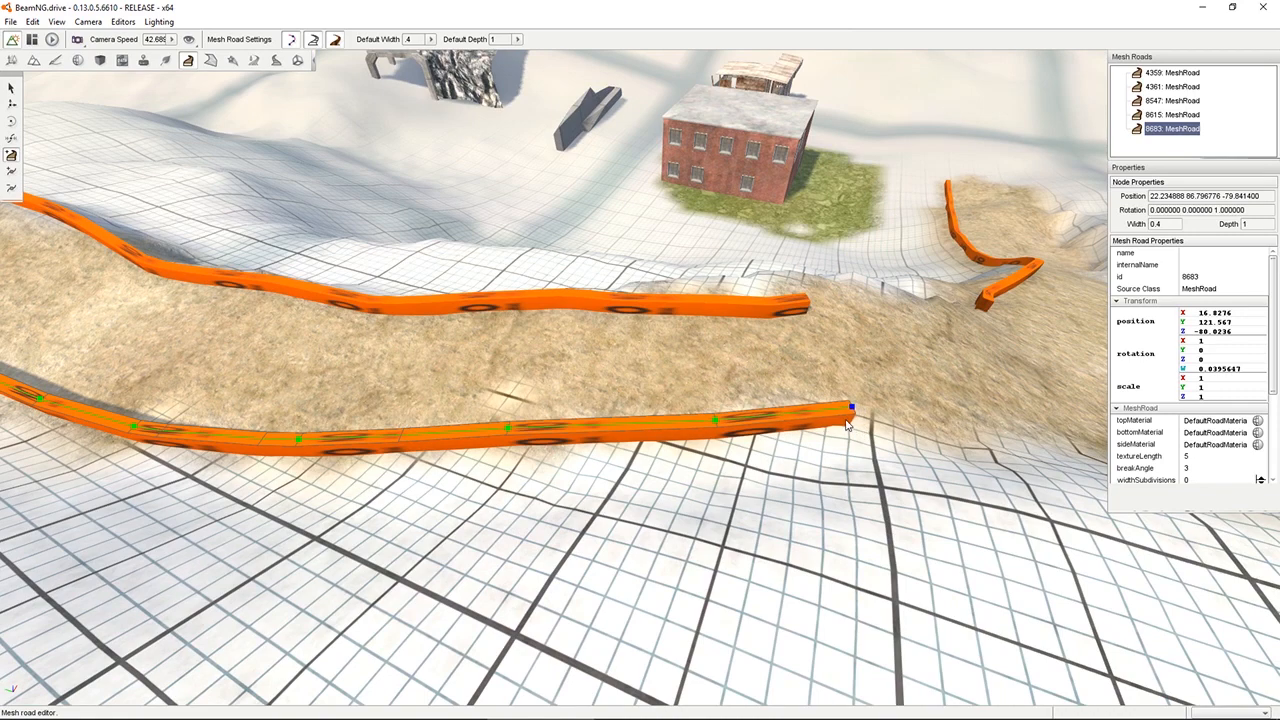
pyautogui.click(845, 424)
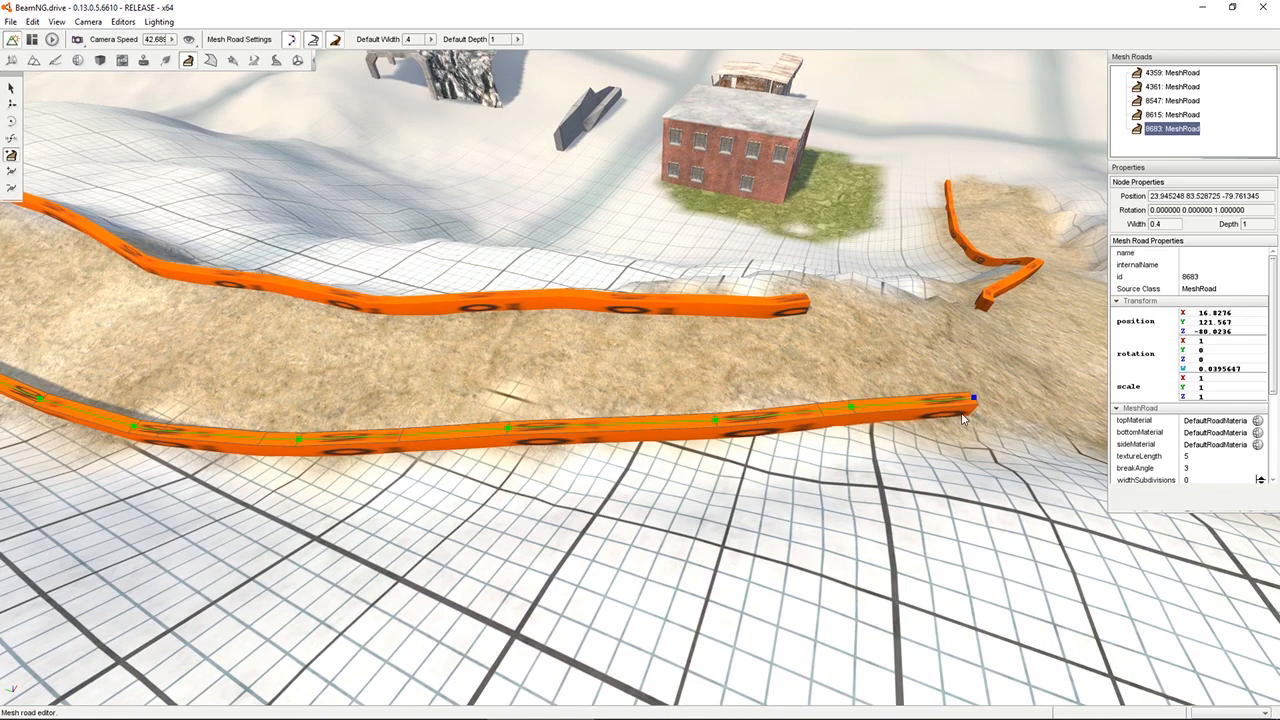
pyautogui.click(935, 429)
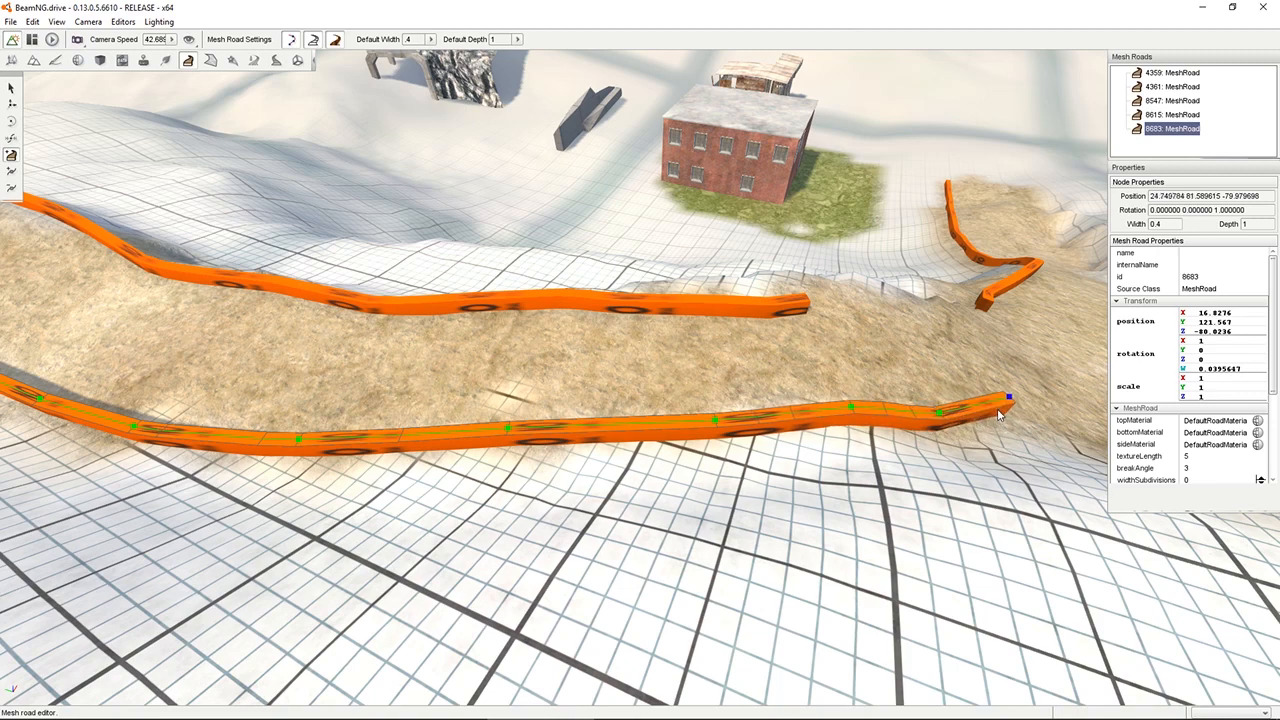
pyautogui.click(976, 424)
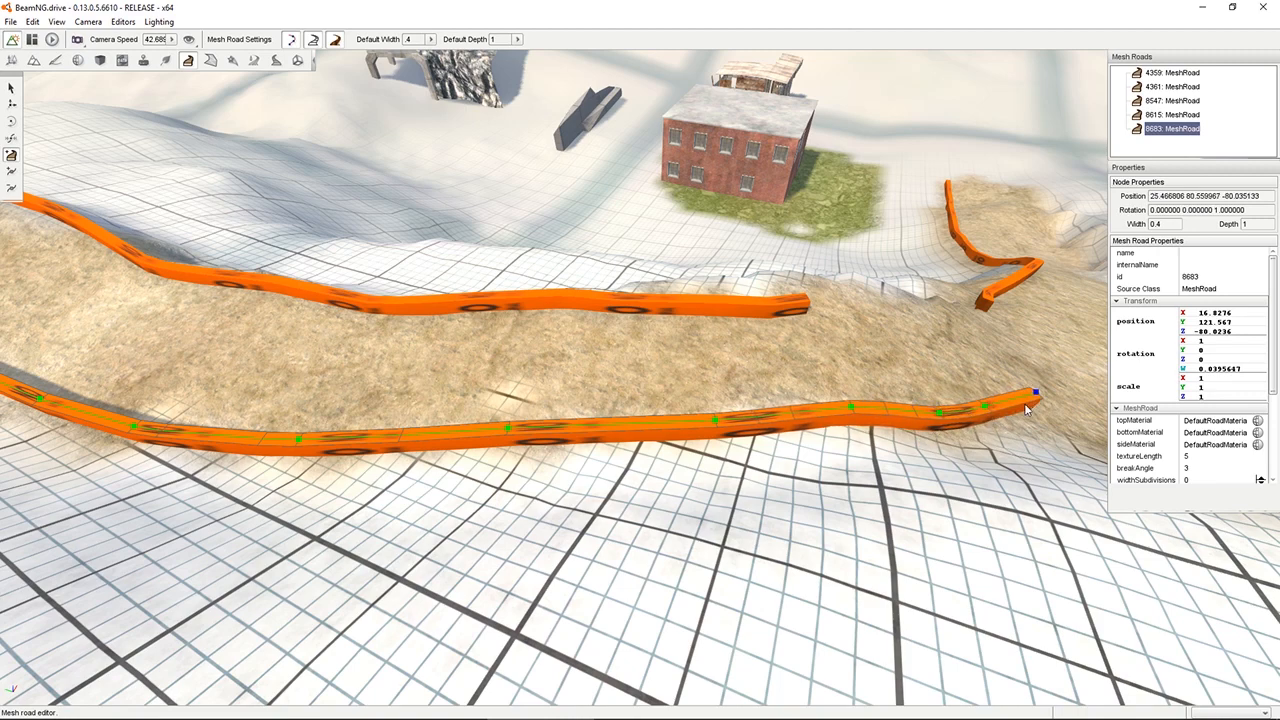
# Curve the third barrier around the road bend opposite the gap between the two drop-off barriers, using closely spaced nodes.
pyautogui.press('d')
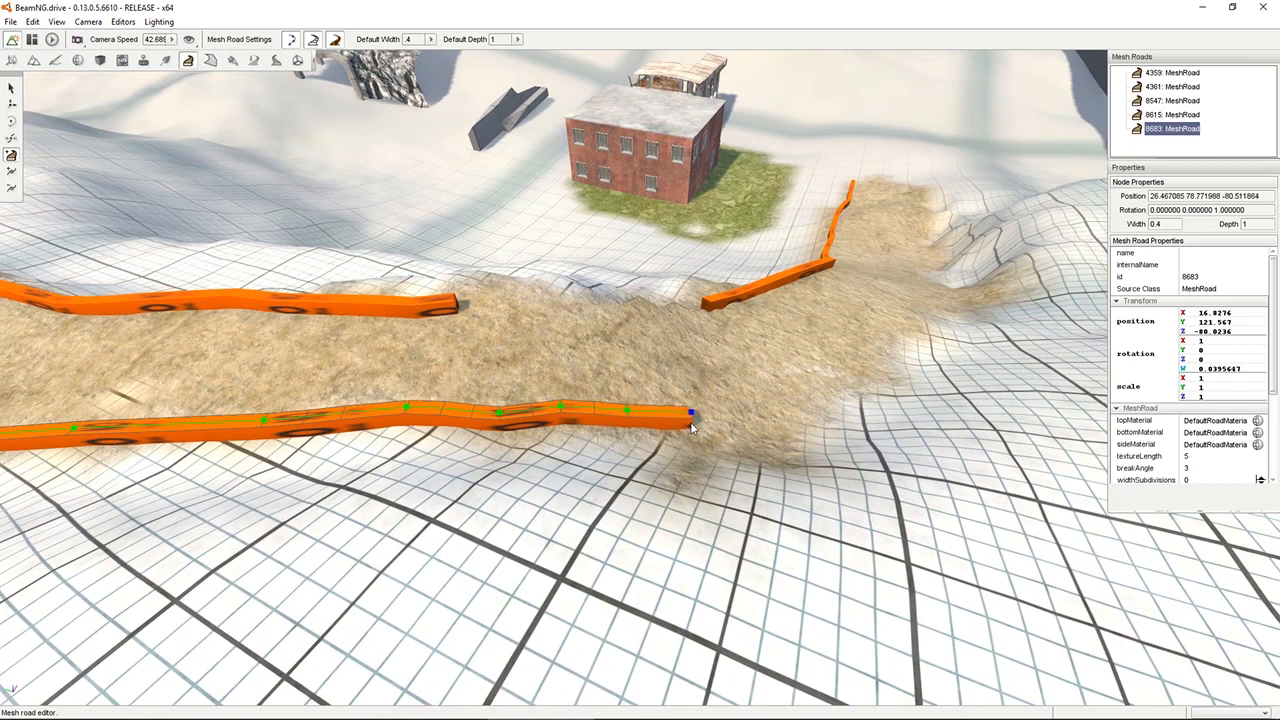
pyautogui.click(751, 410)
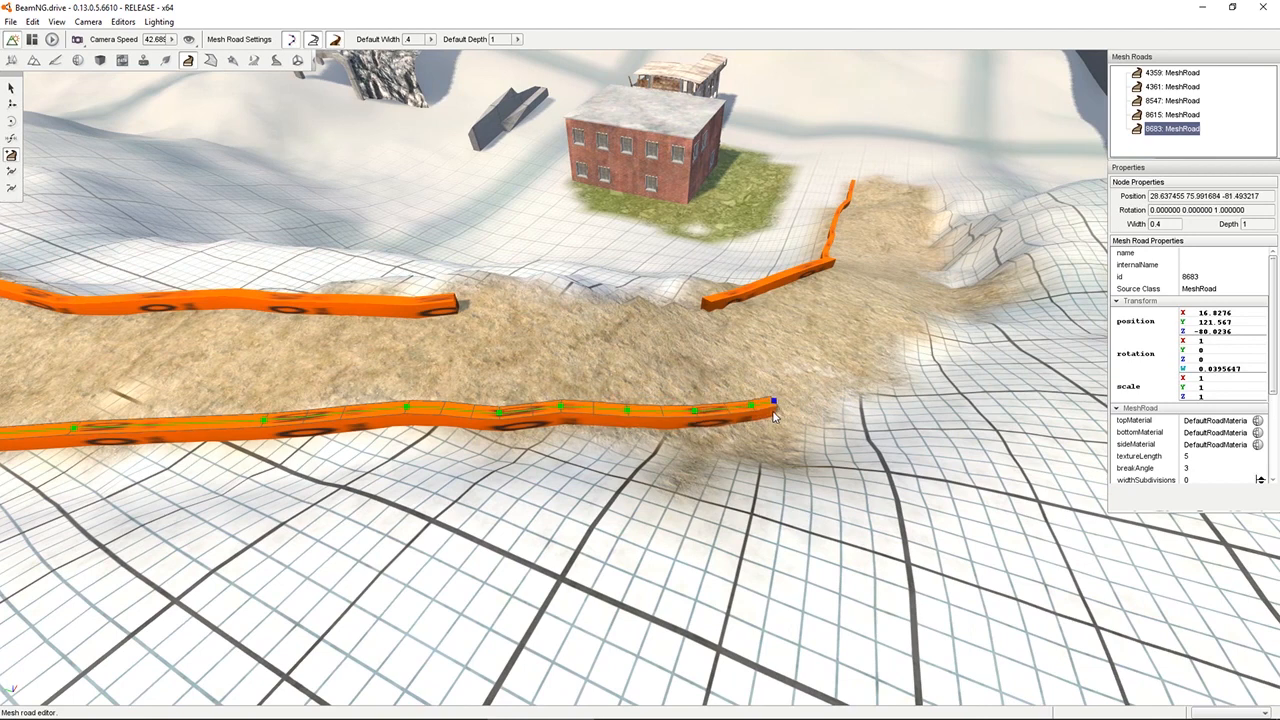
pyautogui.click(798, 405)
pyautogui.click(846, 390)
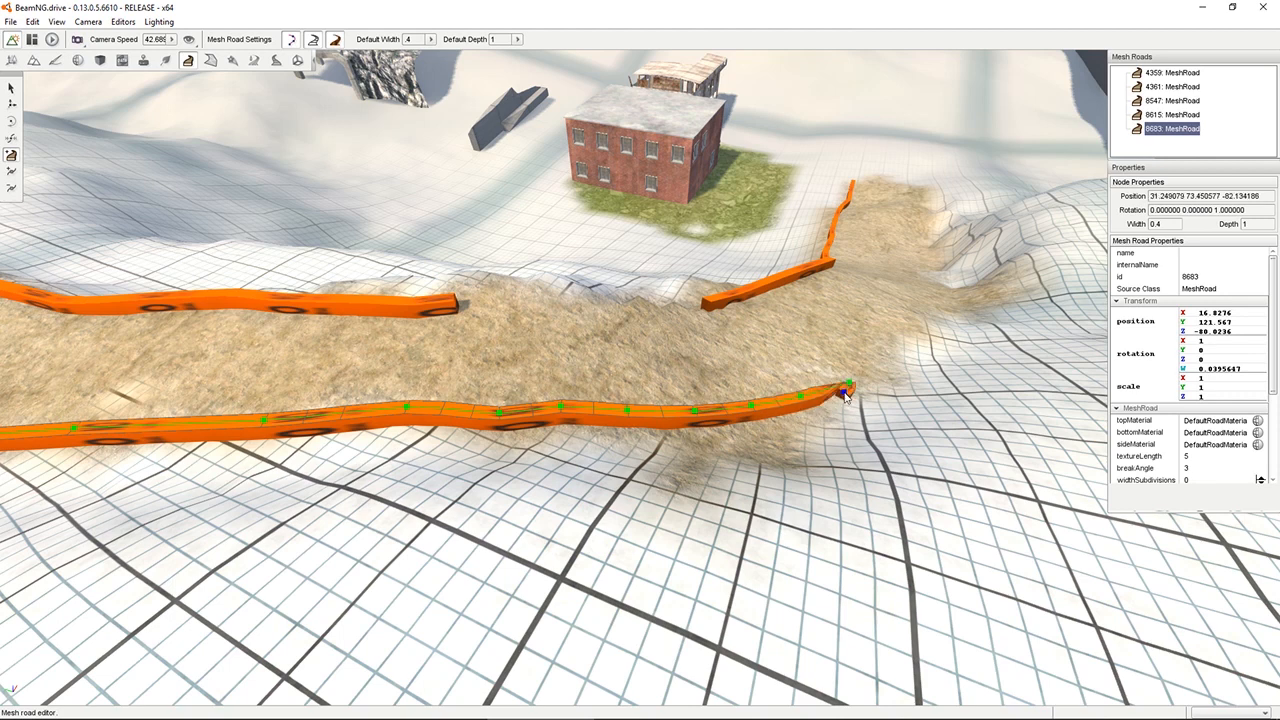
pyautogui.click(879, 368)
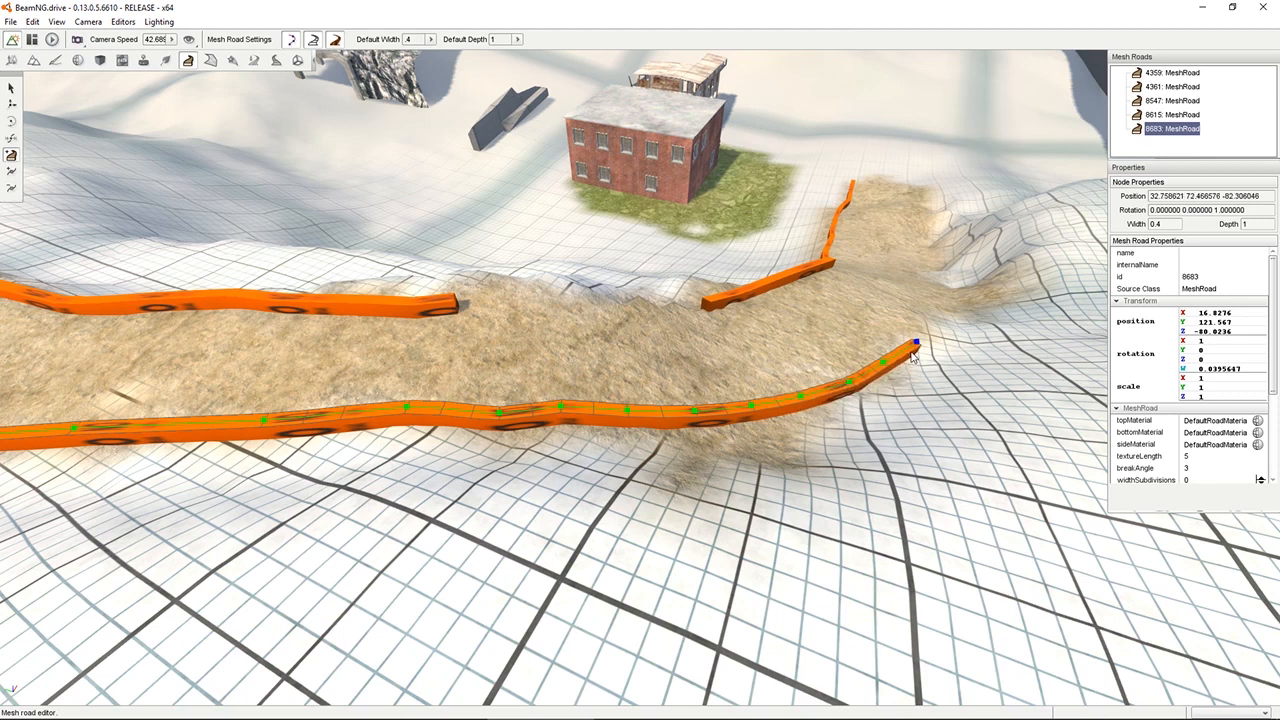
pyautogui.click(913, 348)
pyautogui.click(929, 323)
pyautogui.click(940, 305)
# Extend the third mesh road barrier beyond the bend with nodes along the dirt's outer edge, opposite the second barrier.
pyautogui.moveTo(940, 305); pyautogui.dragTo(770, 350, button='right')
pyautogui.press('d')
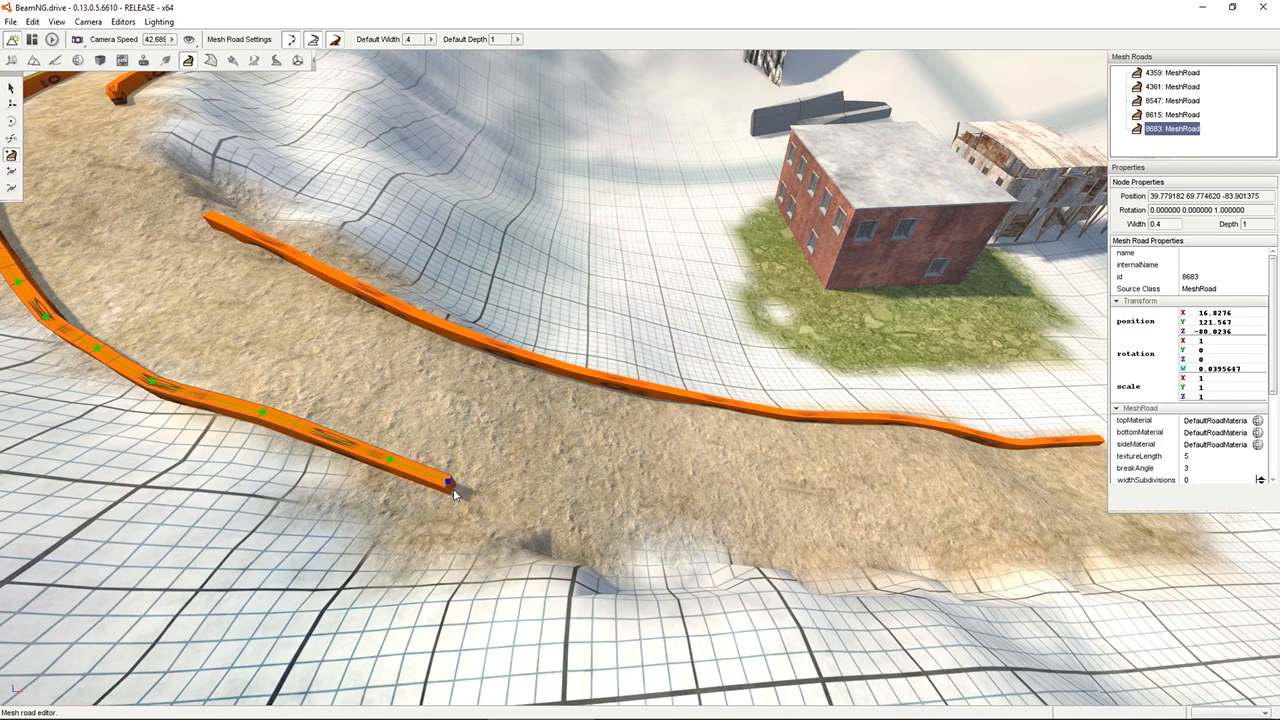
pyautogui.click(449, 484)
pyautogui.click(516, 506)
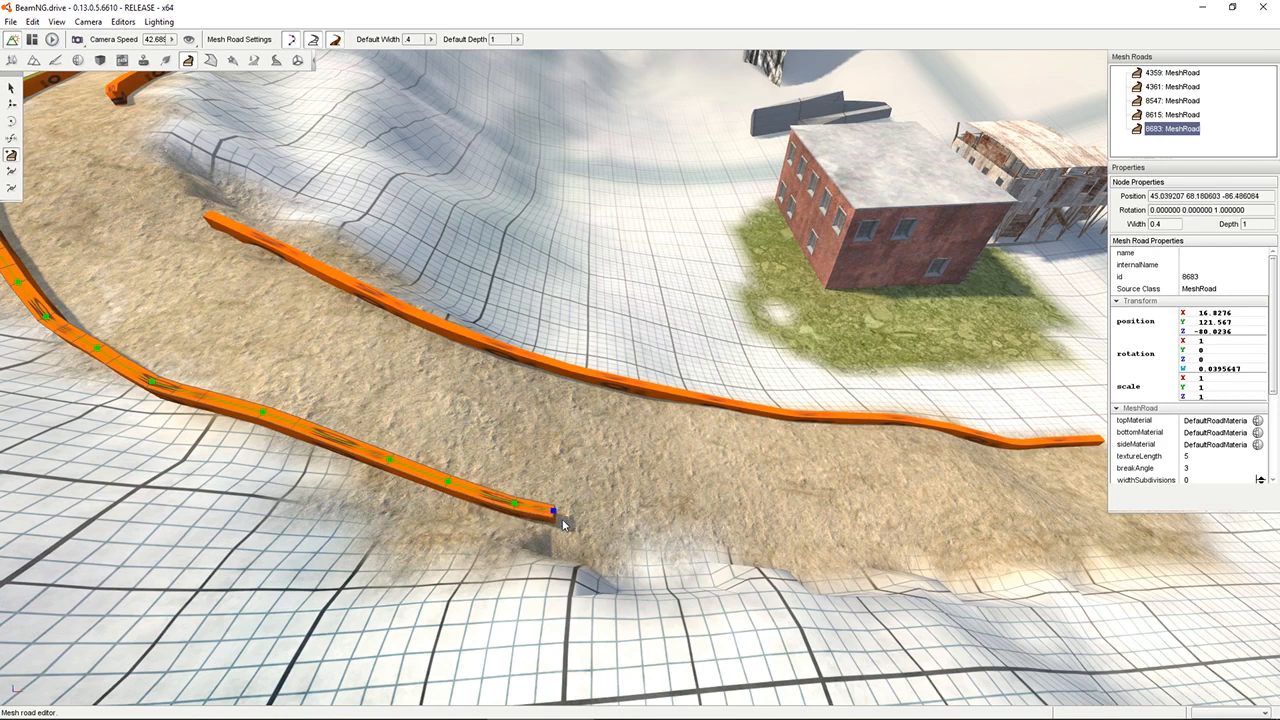
pyautogui.click(581, 520)
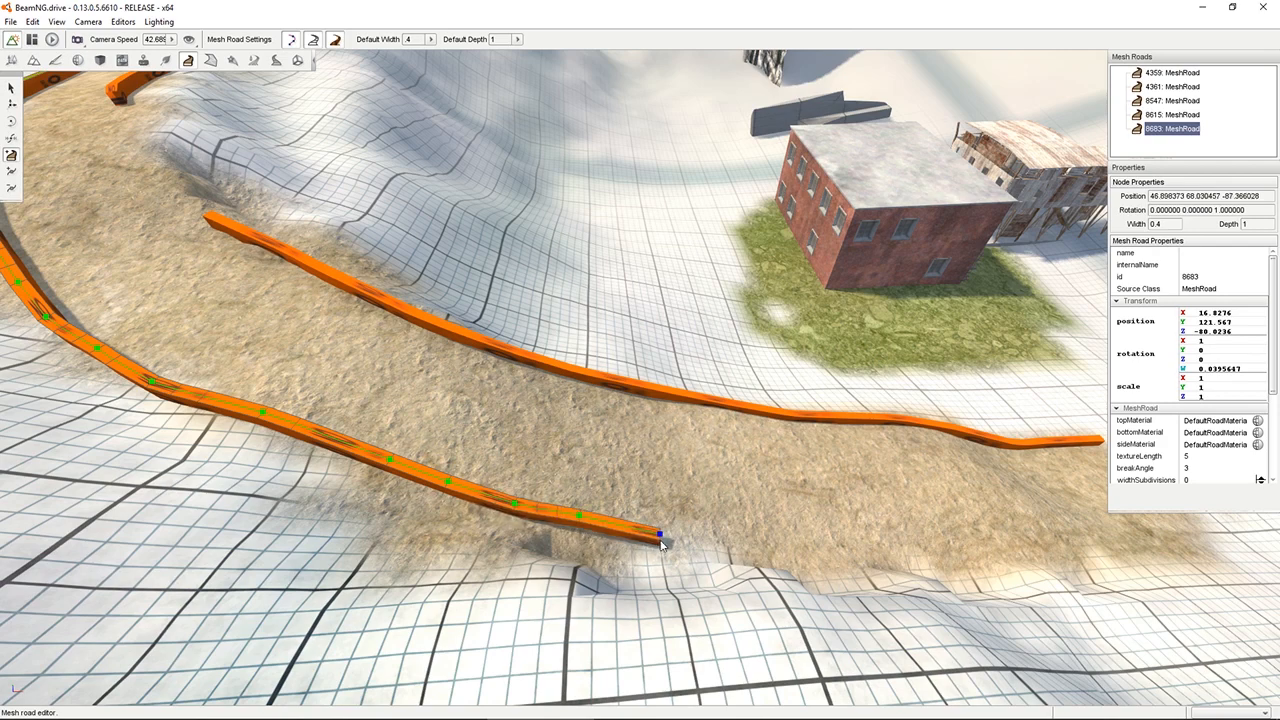
pyautogui.click(659, 537)
pyautogui.click(729, 540)
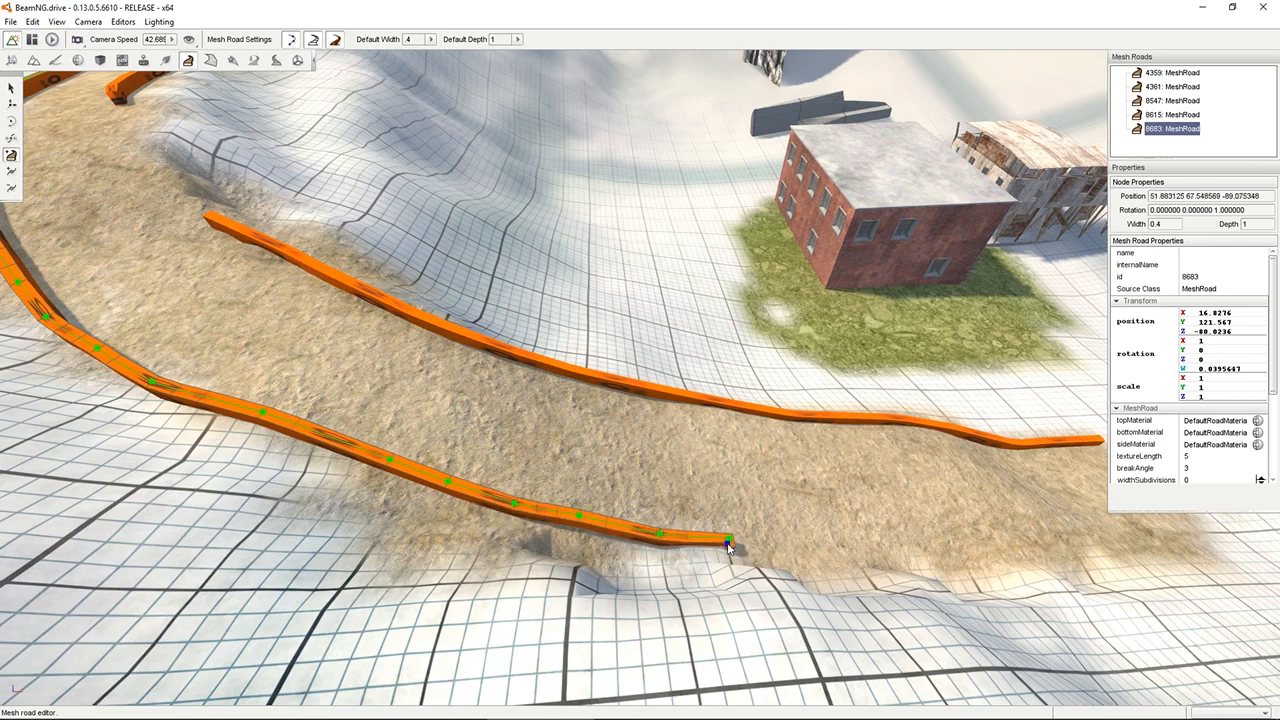
pyautogui.click(812, 548)
pyautogui.click(890, 556)
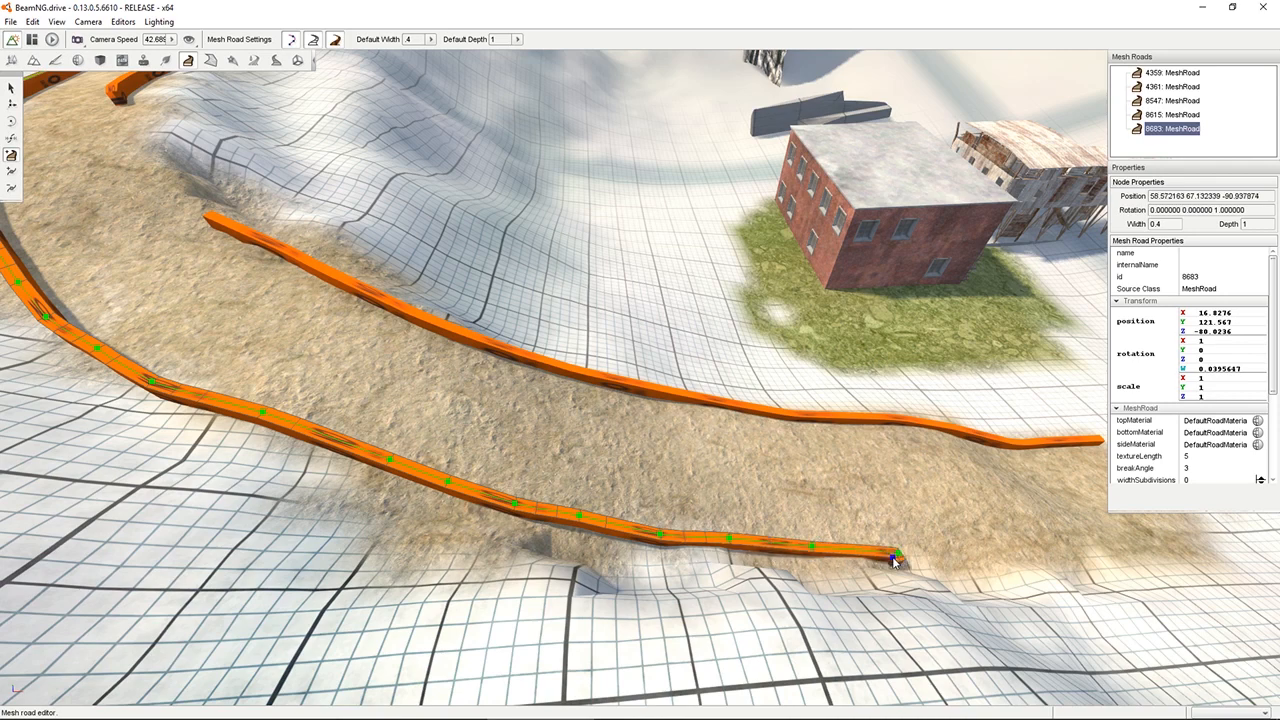
# Continue the third barrier with a few more nodes to the far end of the dirt road, past the second barrier's end.
pyautogui.press('d')
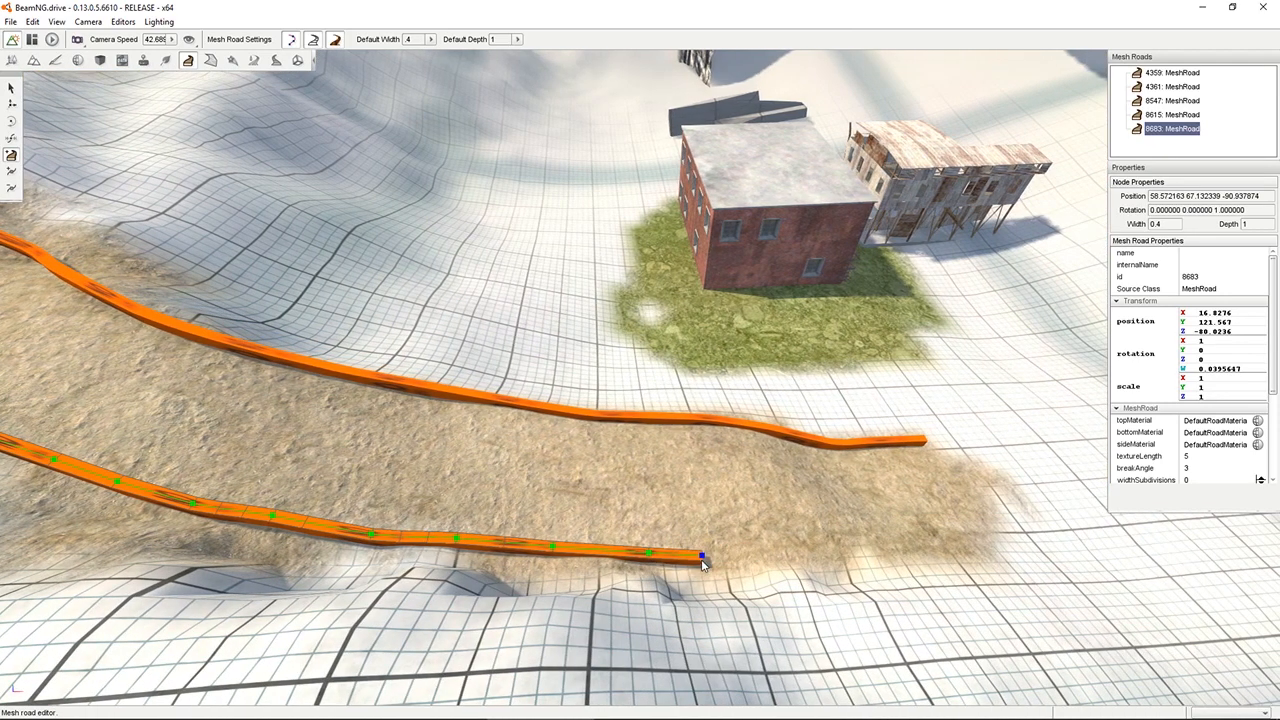
pyautogui.click(701, 558)
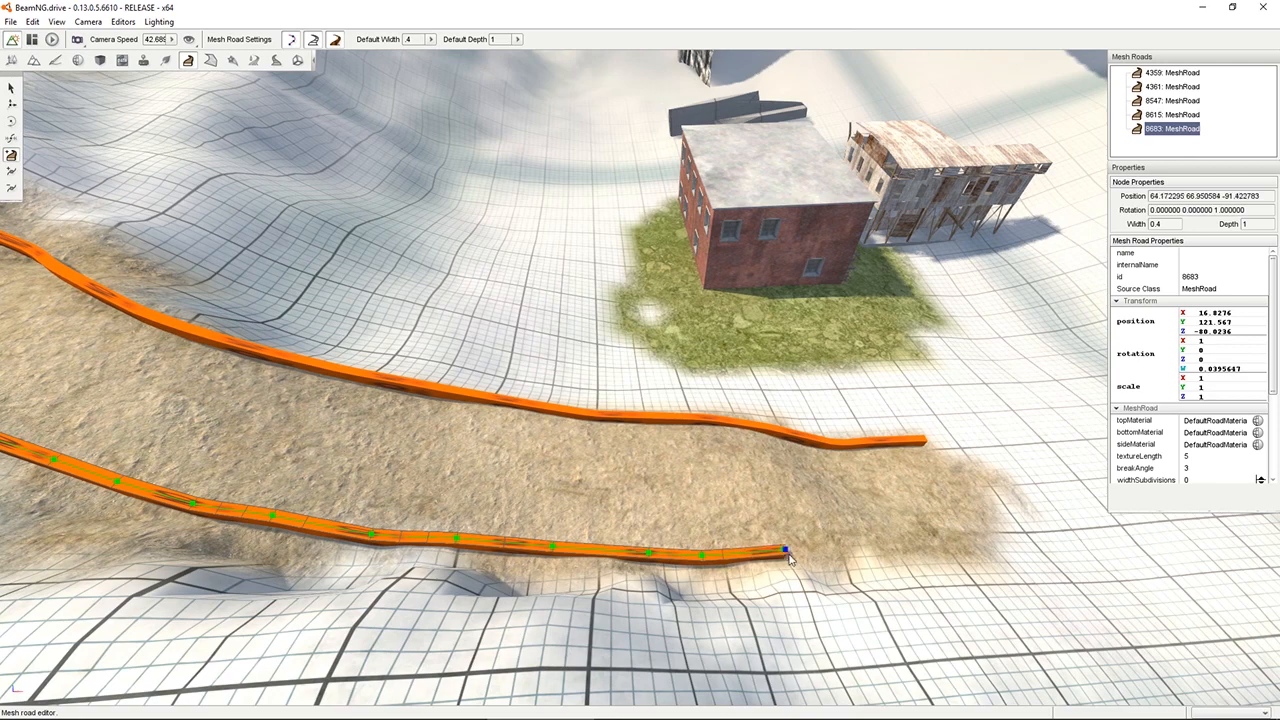
pyautogui.click(849, 556)
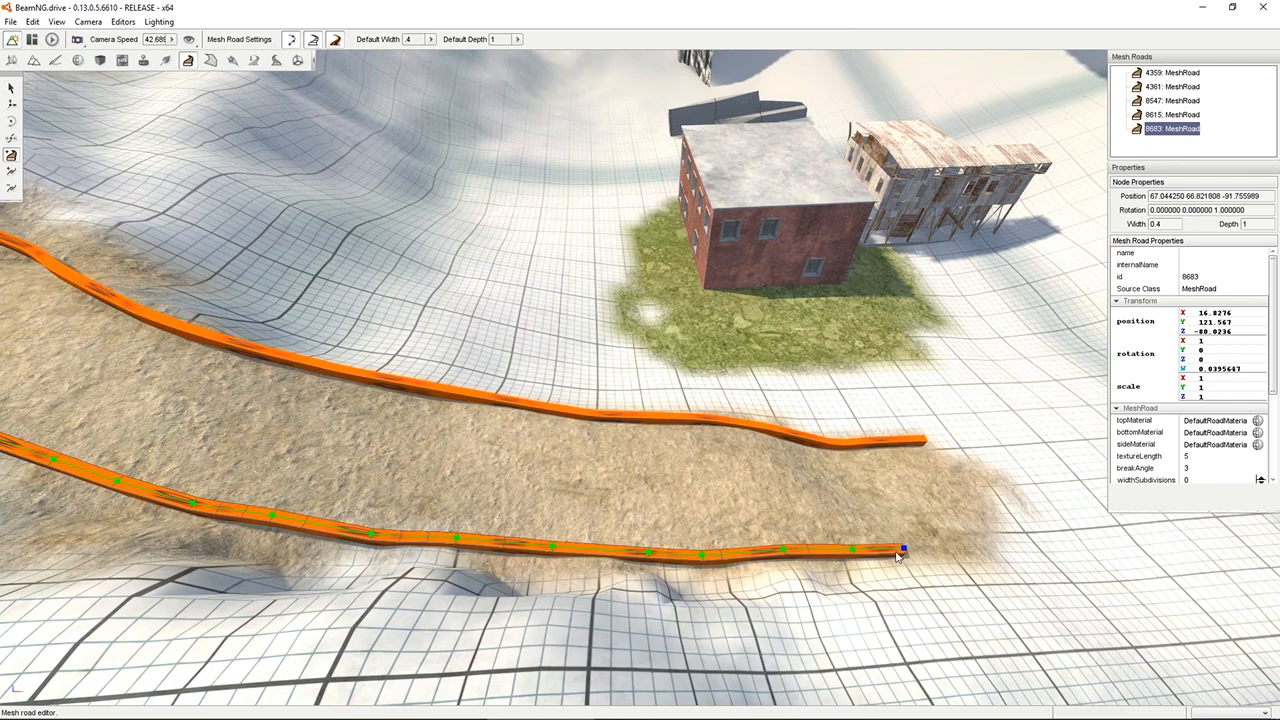
pyautogui.click(903, 555)
pyautogui.click(957, 555)
# Select the node of the second barrier (8615) at the gap and raise it slightly with the move-point tool.
pyautogui.press('w')
pyautogui.moveTo(849, 501); pyautogui.dragTo(505, 452, button='right')
pyautogui.press('s')
pyautogui.press('w')
pyautogui.press('w')
pyautogui.press('w')
pyautogui.press('s')
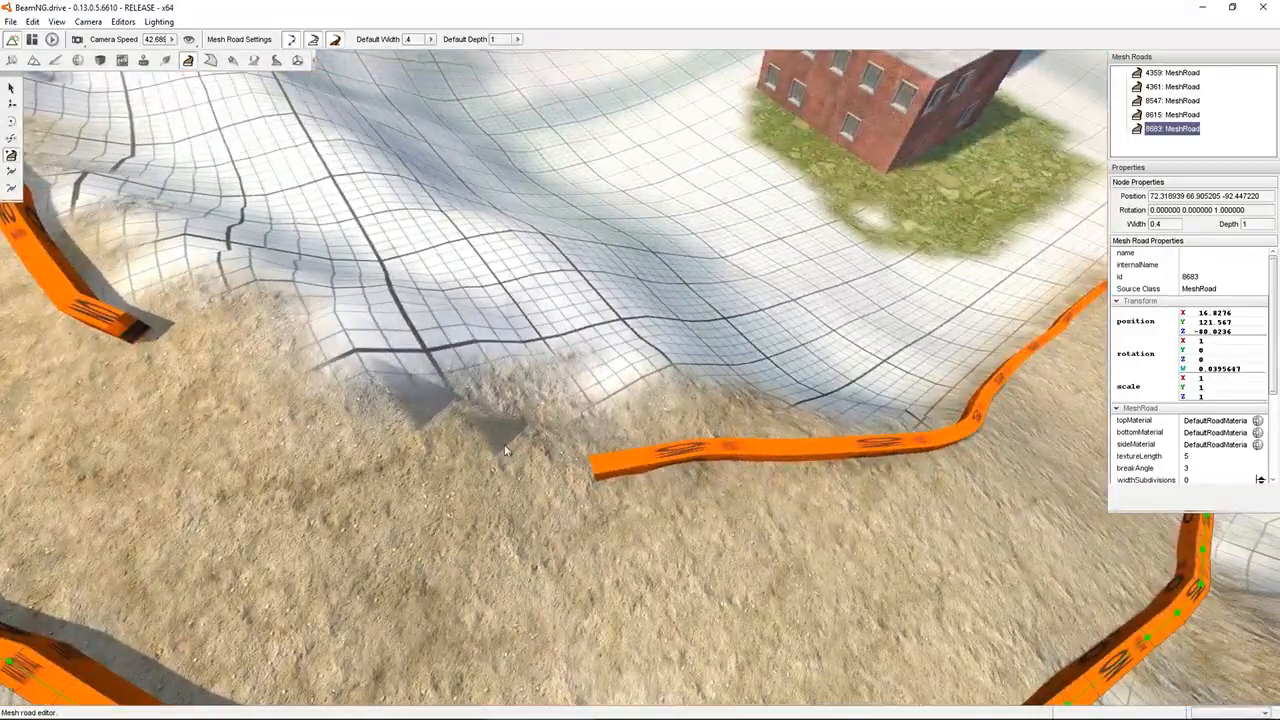
pyautogui.click(12, 104)
pyautogui.moveTo(662, 446); pyautogui.dragTo(860, 446, button='right')
pyautogui.moveTo(700, 425); pyautogui.dragTo(418, 416, button='right')
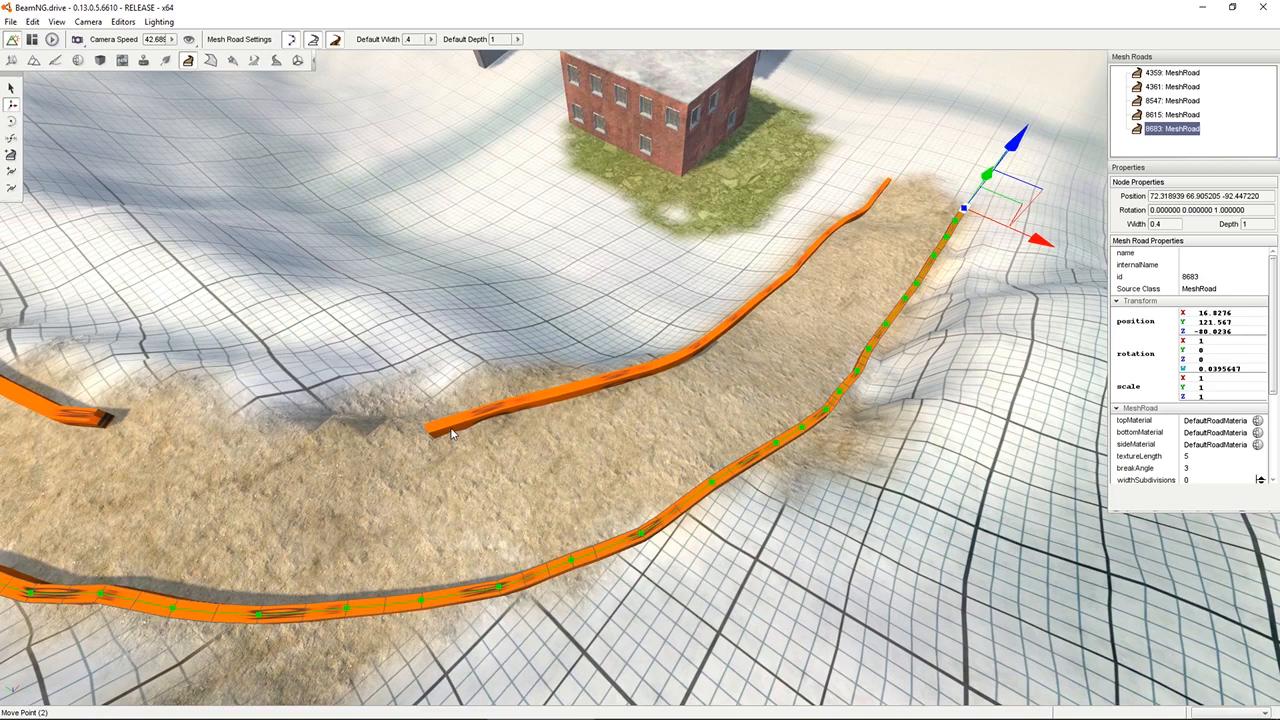
pyautogui.click(1172, 114)
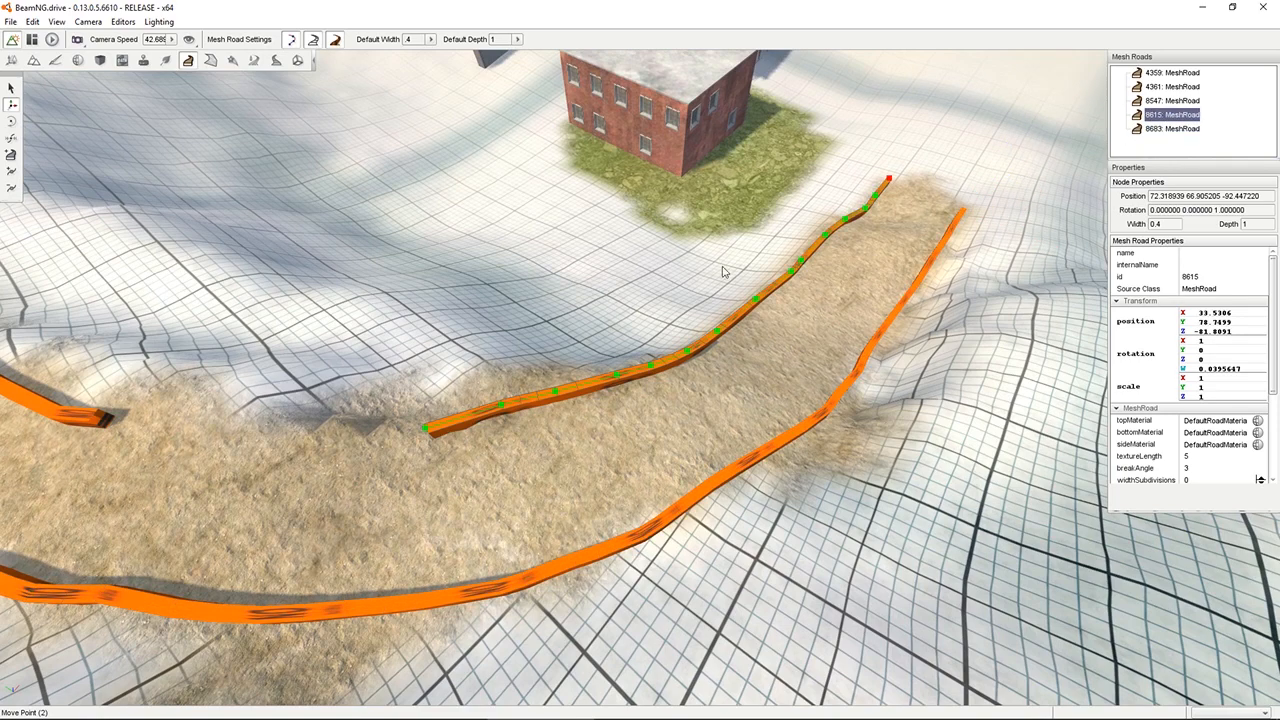
pyautogui.click(425, 430)
pyautogui.moveTo(398, 403); pyautogui.dragTo(400, 405)
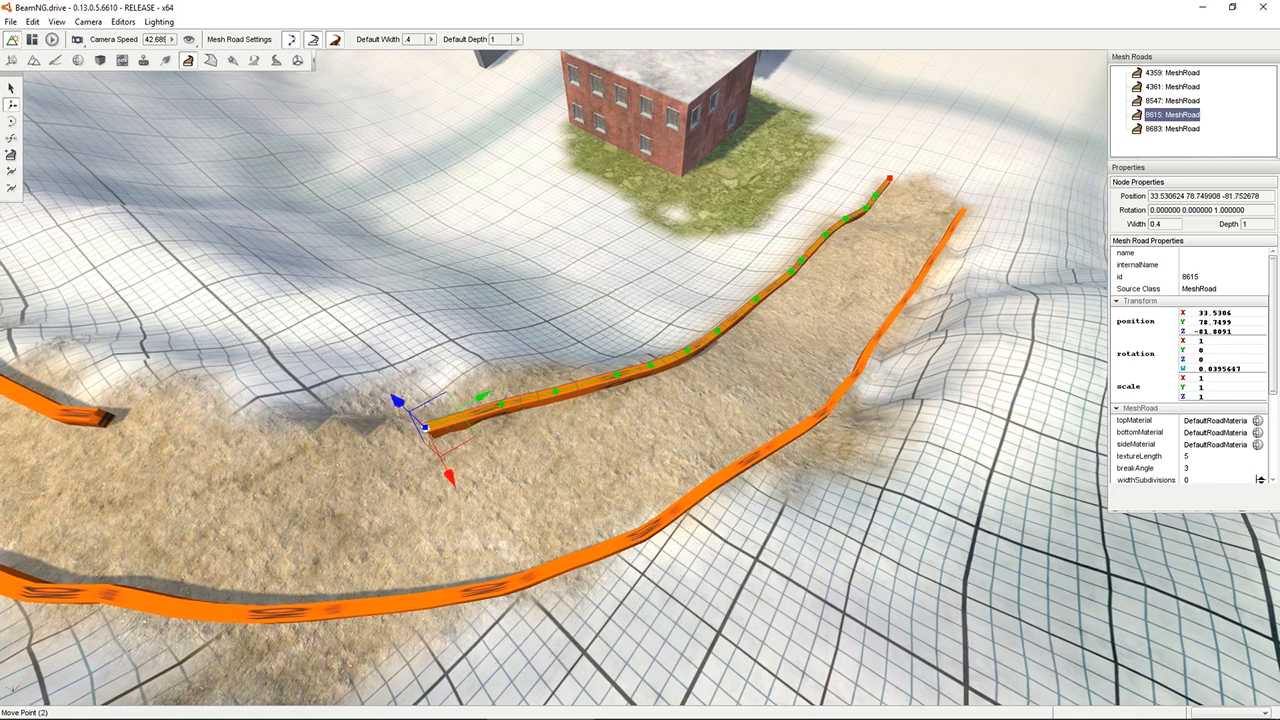
# Shift the second barrier's end node at the gap slightly outward toward the drop-off slope.
pyautogui.press('a')
pyautogui.moveTo(400, 405); pyautogui.dragTo(561, 489, button='right')
pyautogui.press('w')
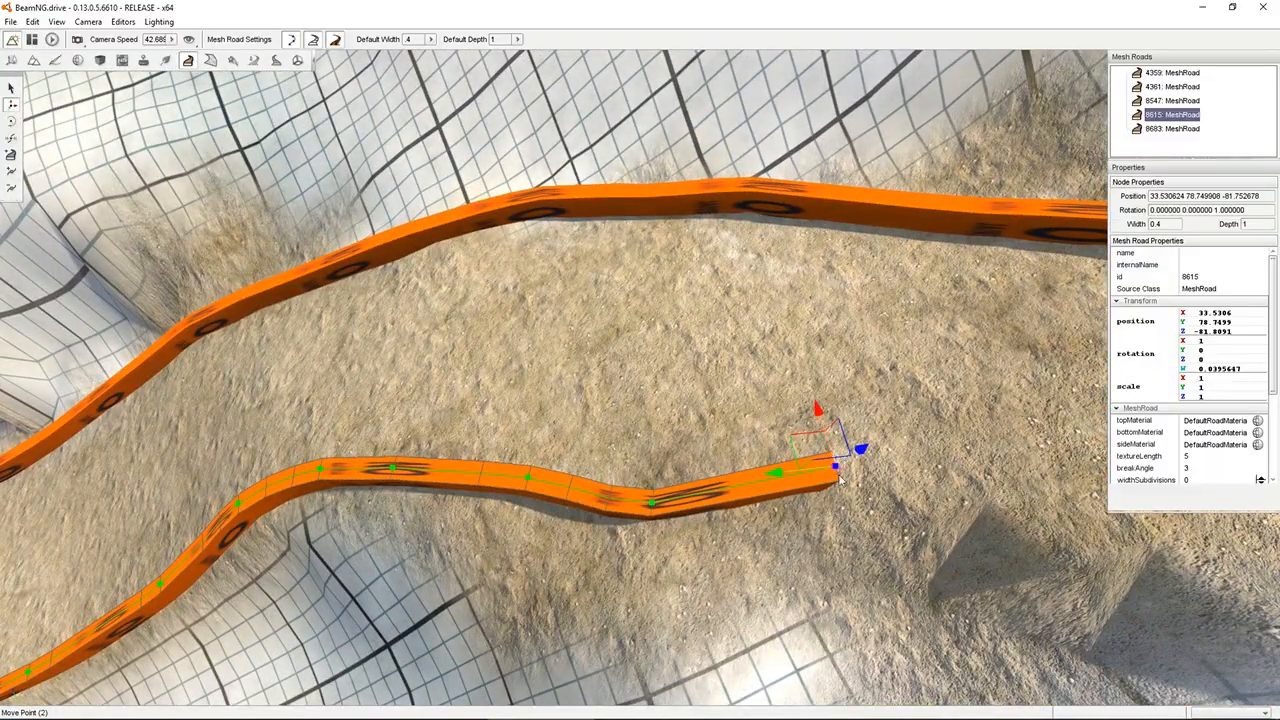
pyautogui.moveTo(897, 517); pyautogui.dragTo(870, 530, button='right')
pyautogui.press('d')
pyautogui.moveTo(714, 376); pyautogui.dragTo(585, 265, button='right')
pyautogui.moveTo(672, 352); pyautogui.dragTo(604, 365)
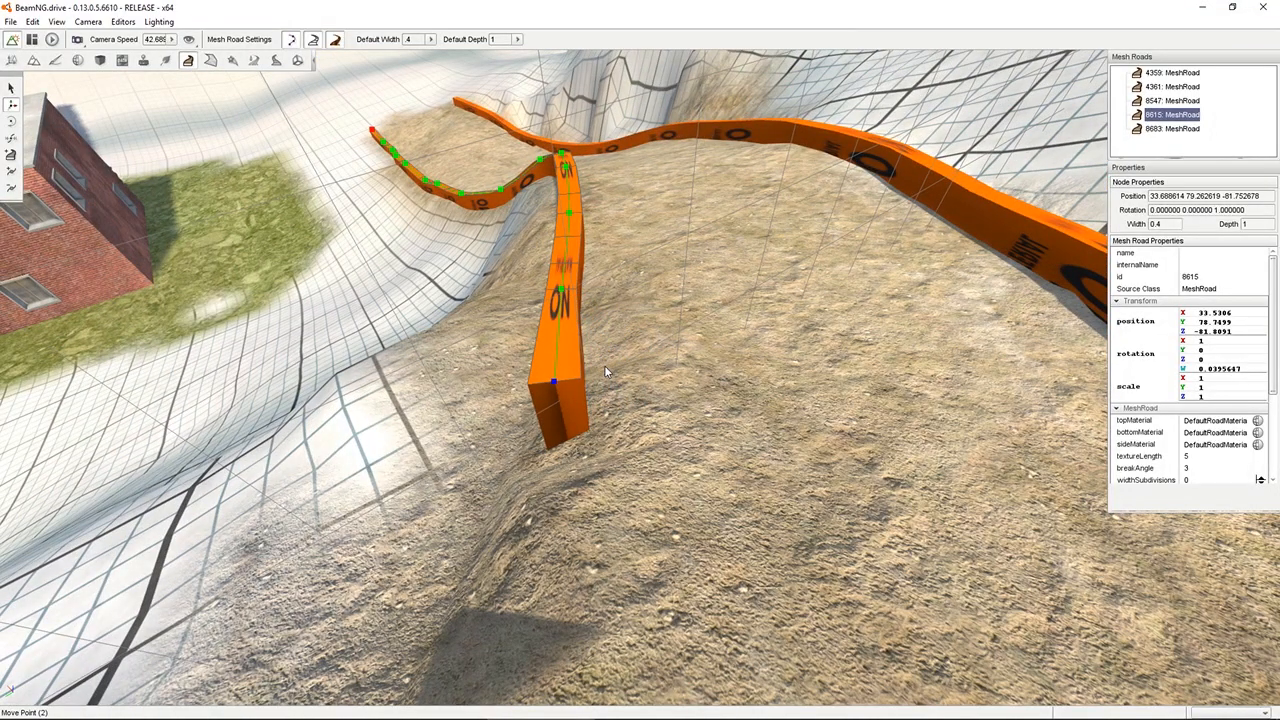
# Switch to the Object Editor and select the last three MeshRoad objects in MissionGroup together.
pyautogui.moveTo(604, 365); pyautogui.dragTo(898, 382, button='right')
pyautogui.press('a')
pyautogui.press('a')
pyautogui.press('d')
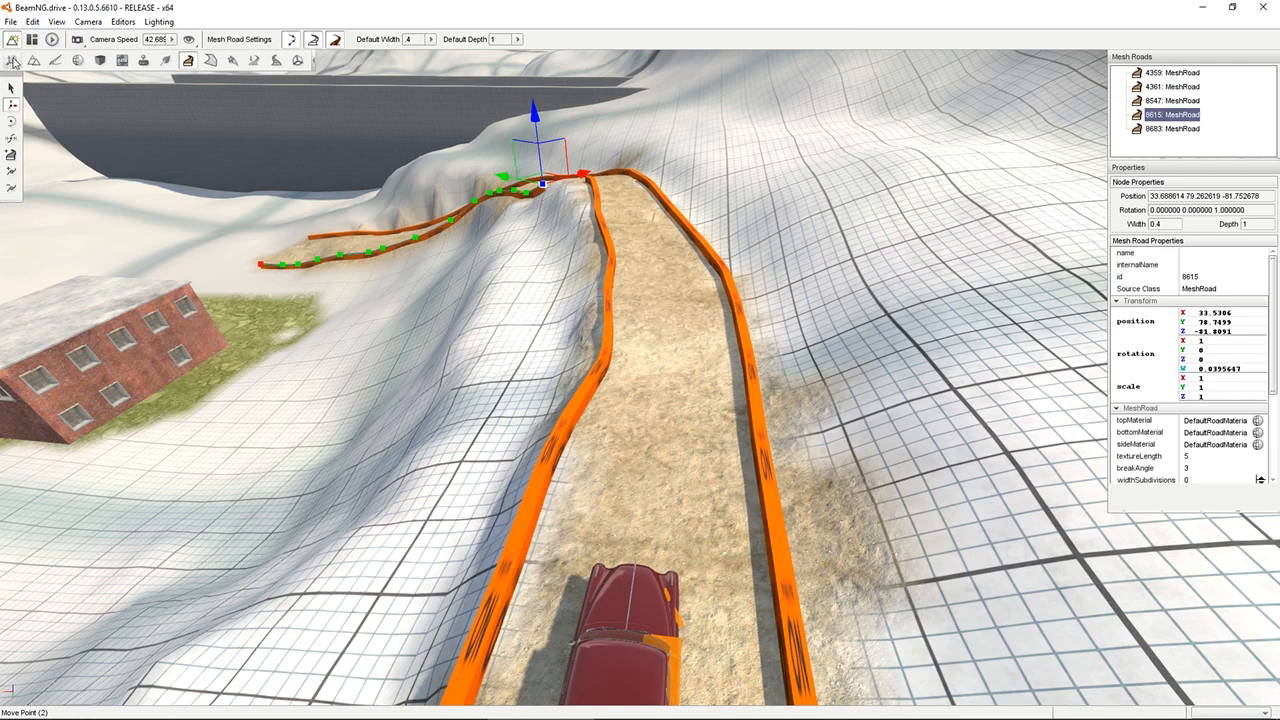
pyautogui.click(13, 62)
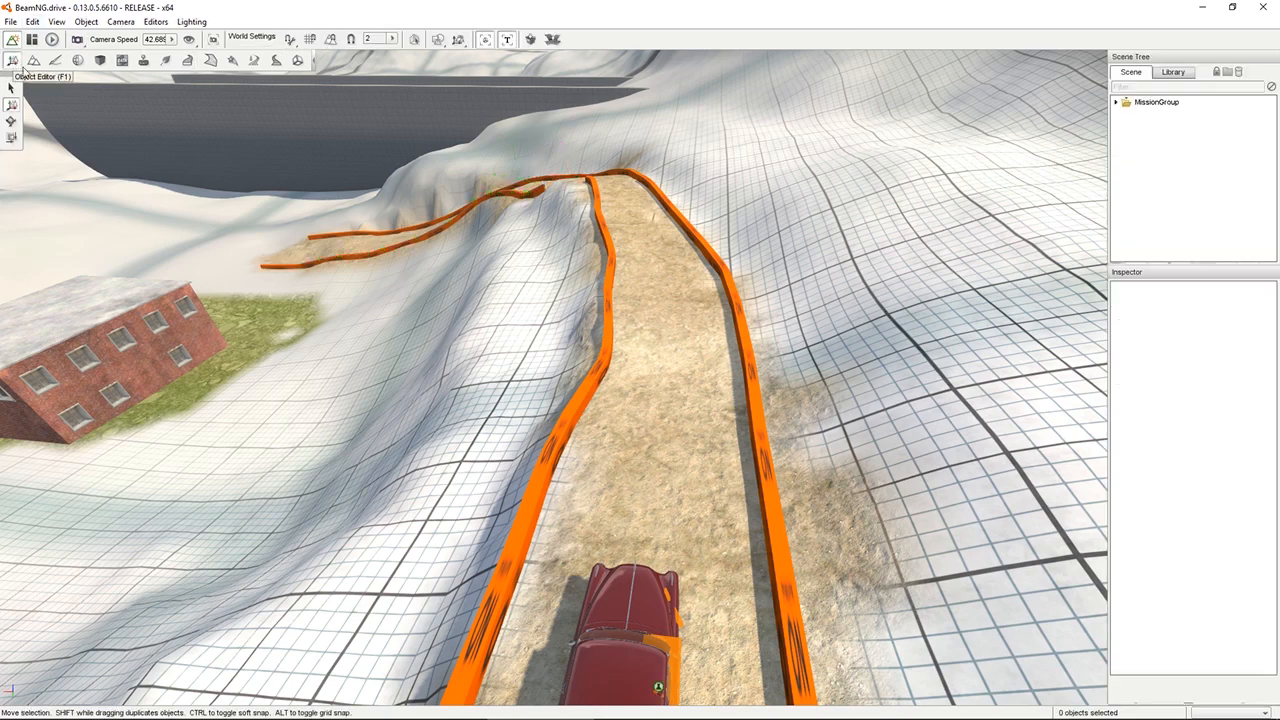
pyautogui.click(1124, 102)
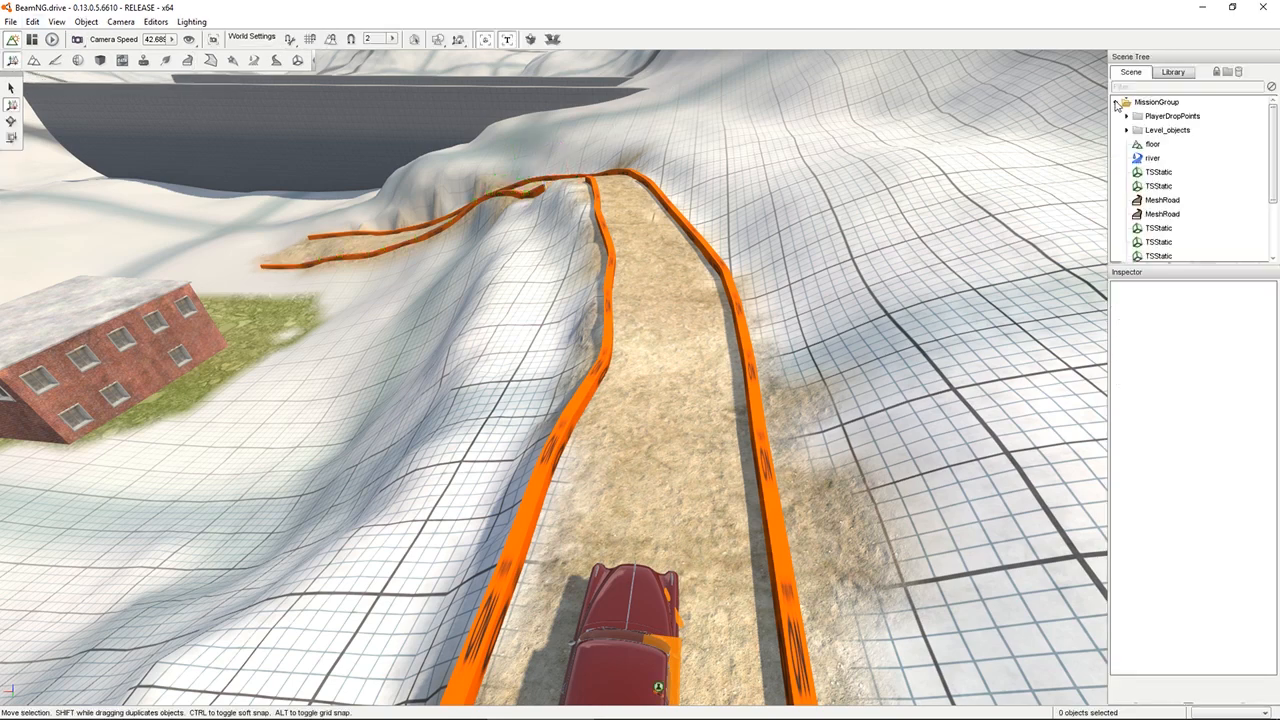
pyautogui.scroll(-3, 1246, 217)
pyautogui.click(1156, 227)
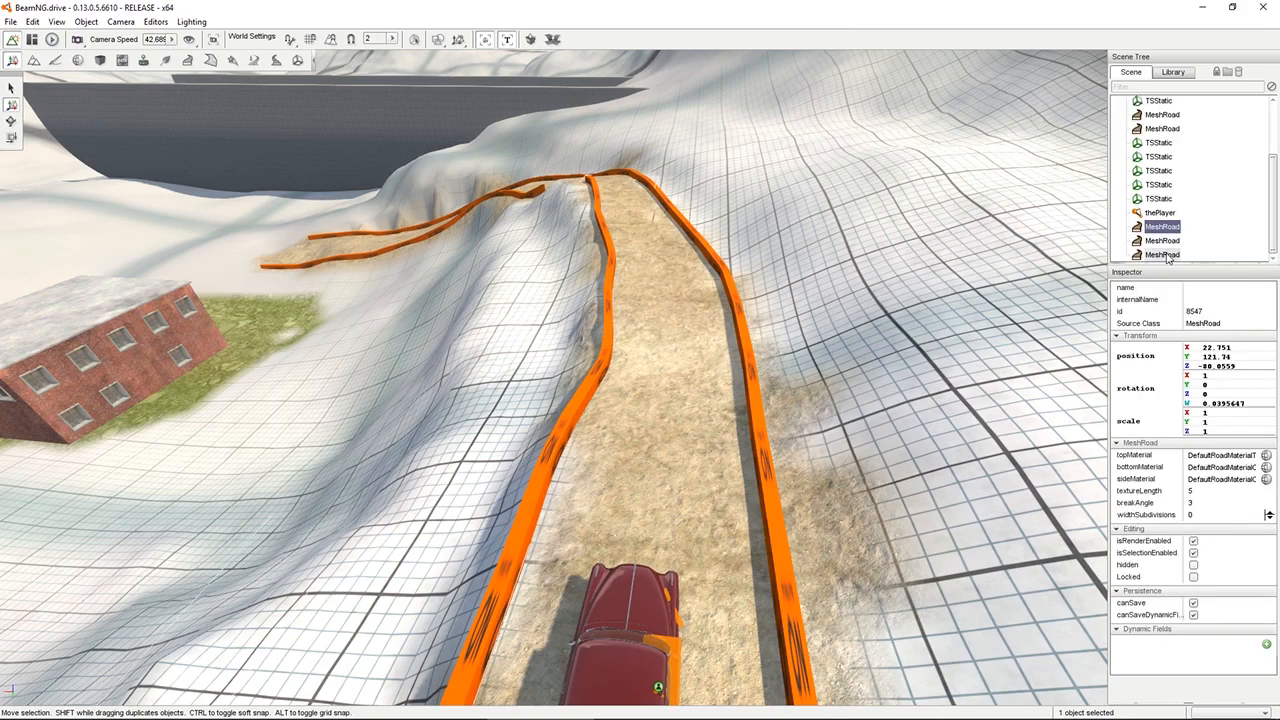
pyautogui.keyDown('shift'); pyautogui.click(1164, 255); pyautogui.keyUp('shift')
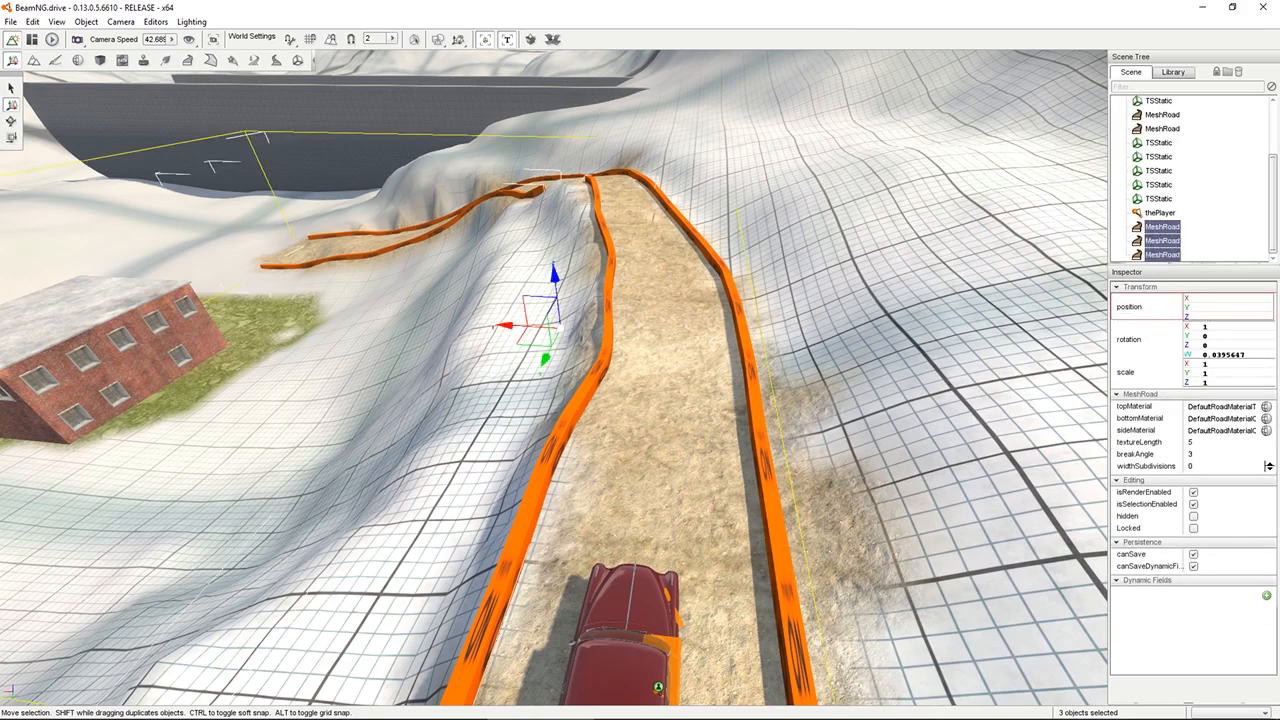
# Assign the RoadAndPath material track_editor_base to the top and side surfaces of the three selected mesh roads.
pyautogui.press('s')
pyautogui.moveTo(640, 360); pyautogui.dragTo(490, 395, button='right')
pyautogui.press('d')
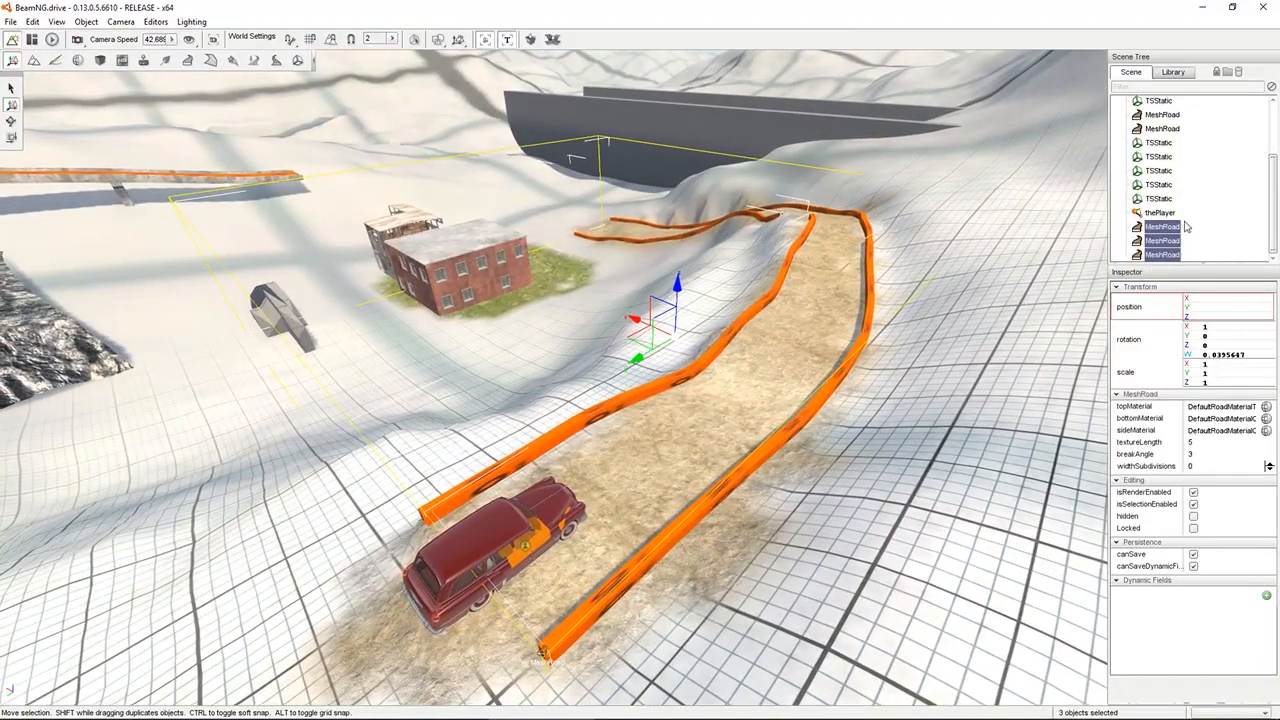
pyautogui.click(1267, 408)
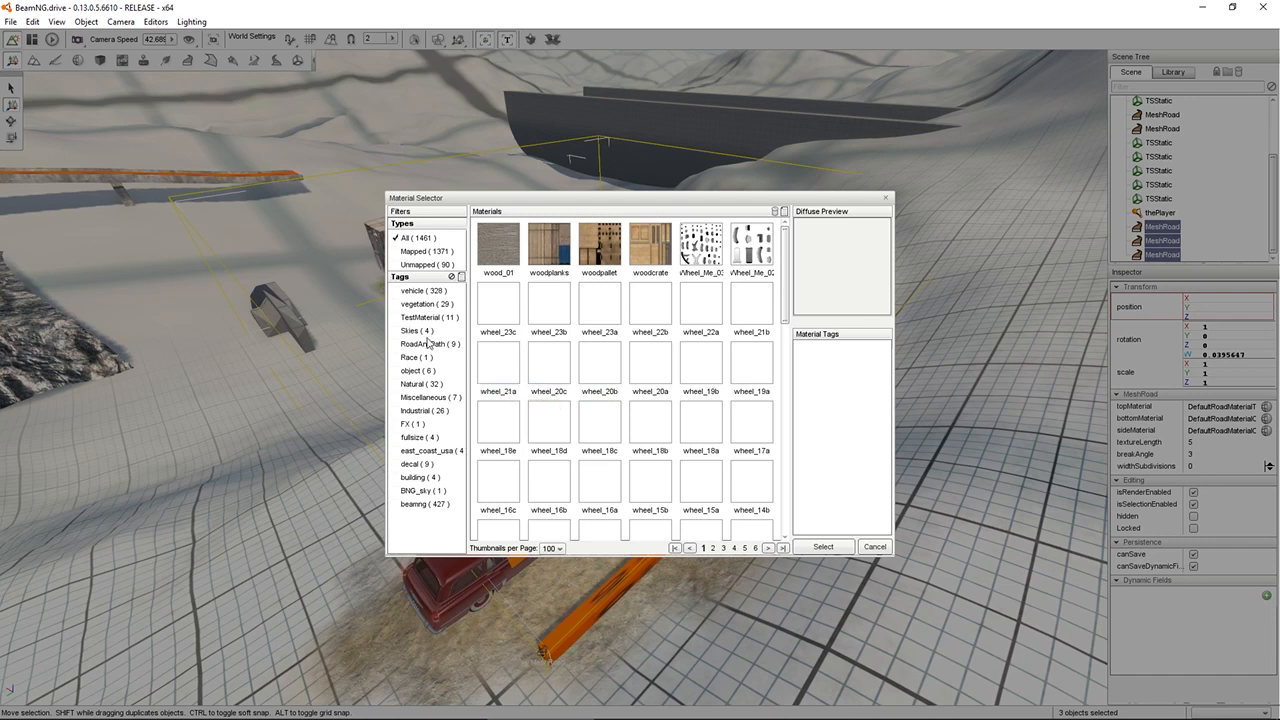
pyautogui.click(429, 345)
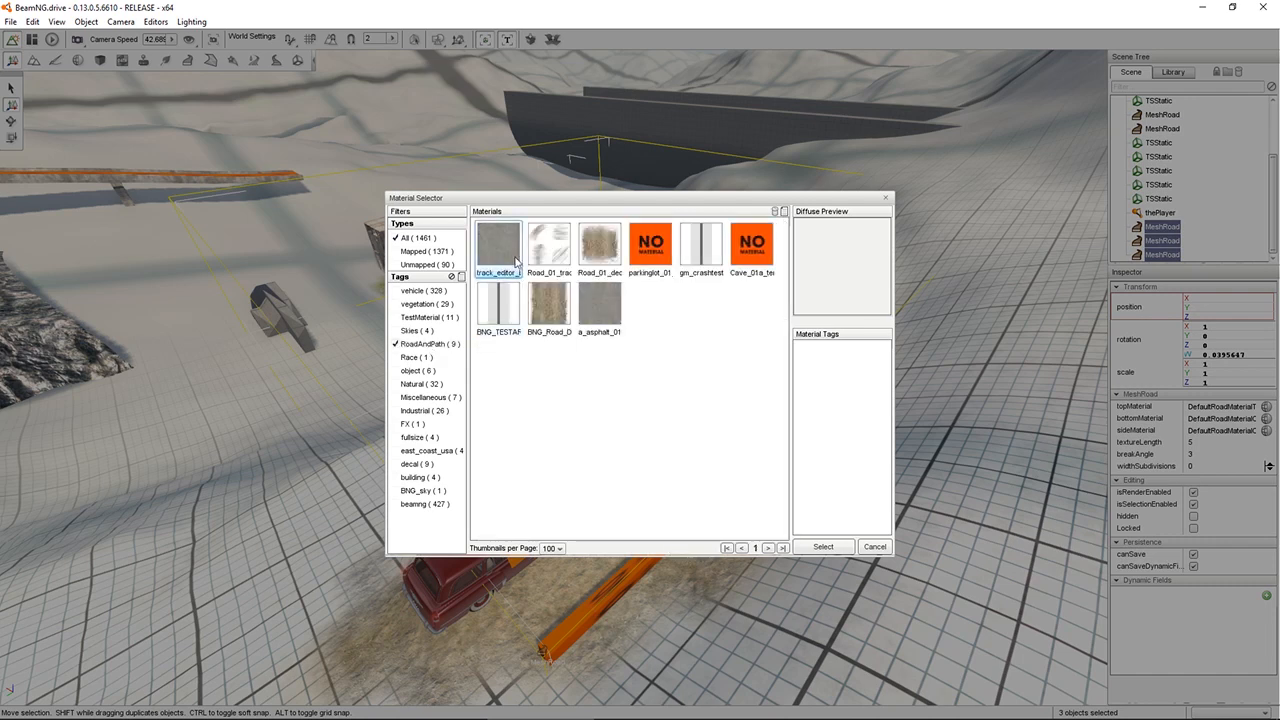
pyautogui.click(511, 249)
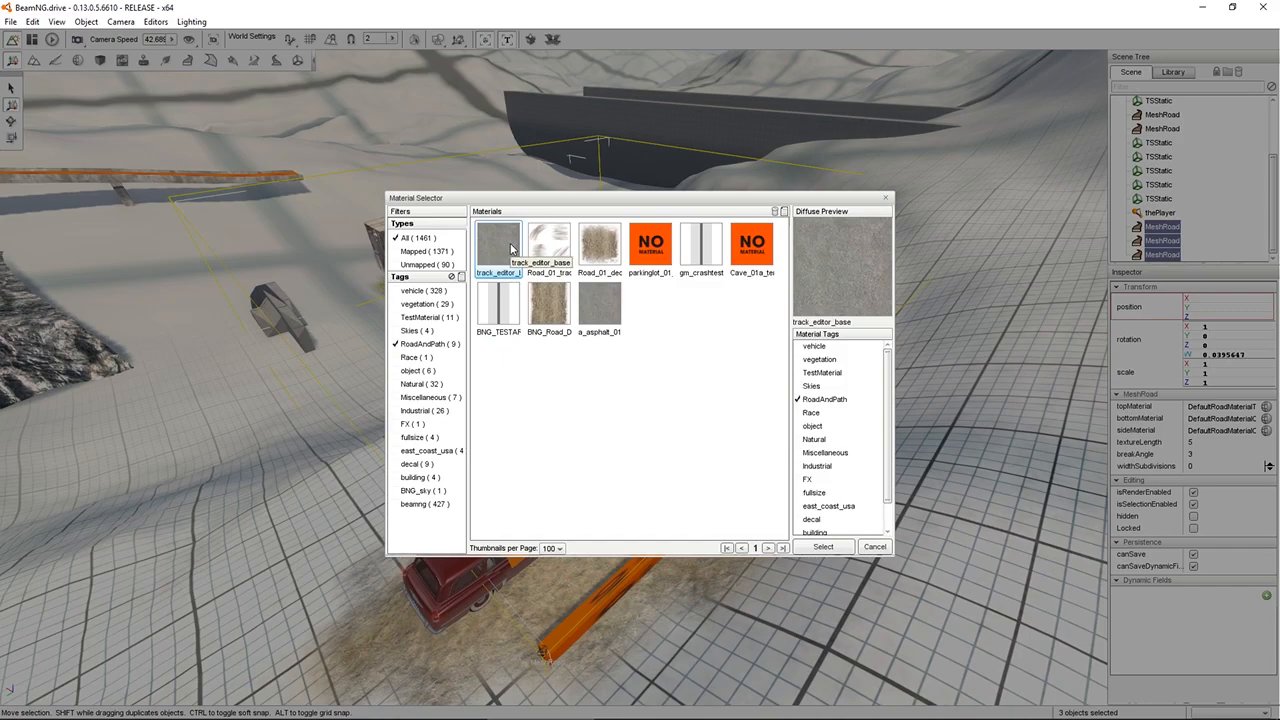
pyautogui.click(823, 547)
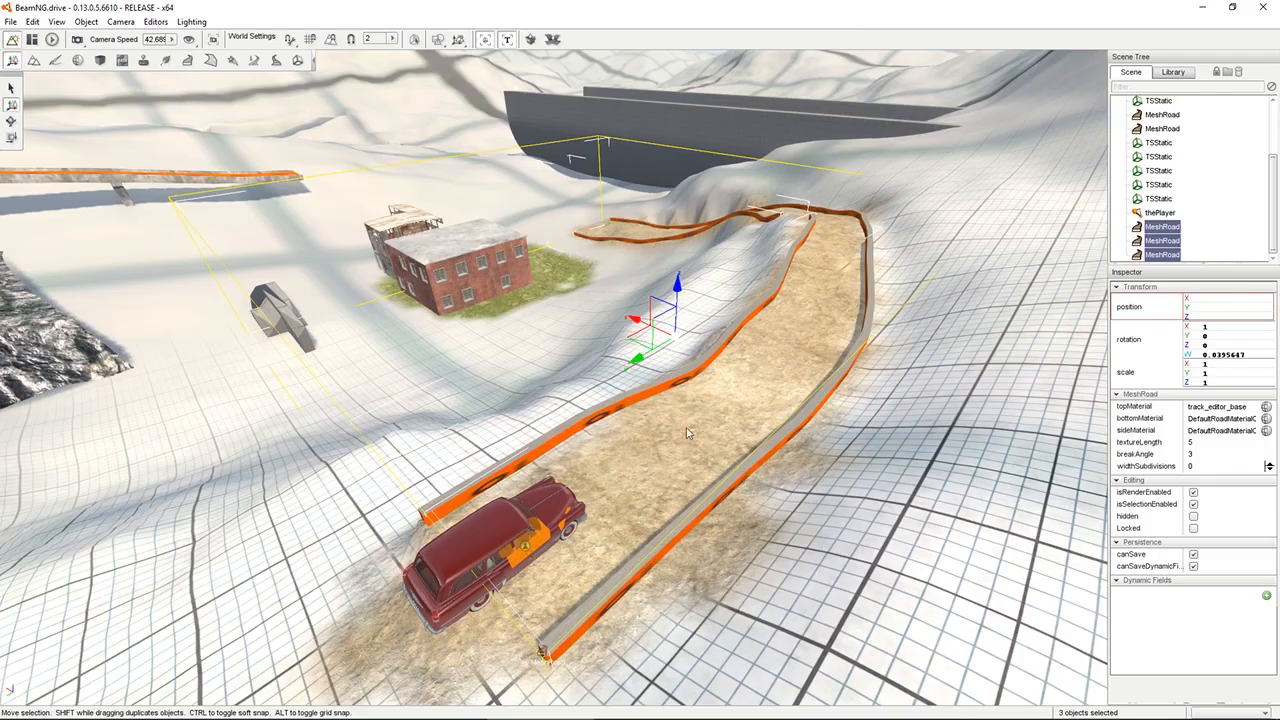
pyautogui.click(1266, 431)
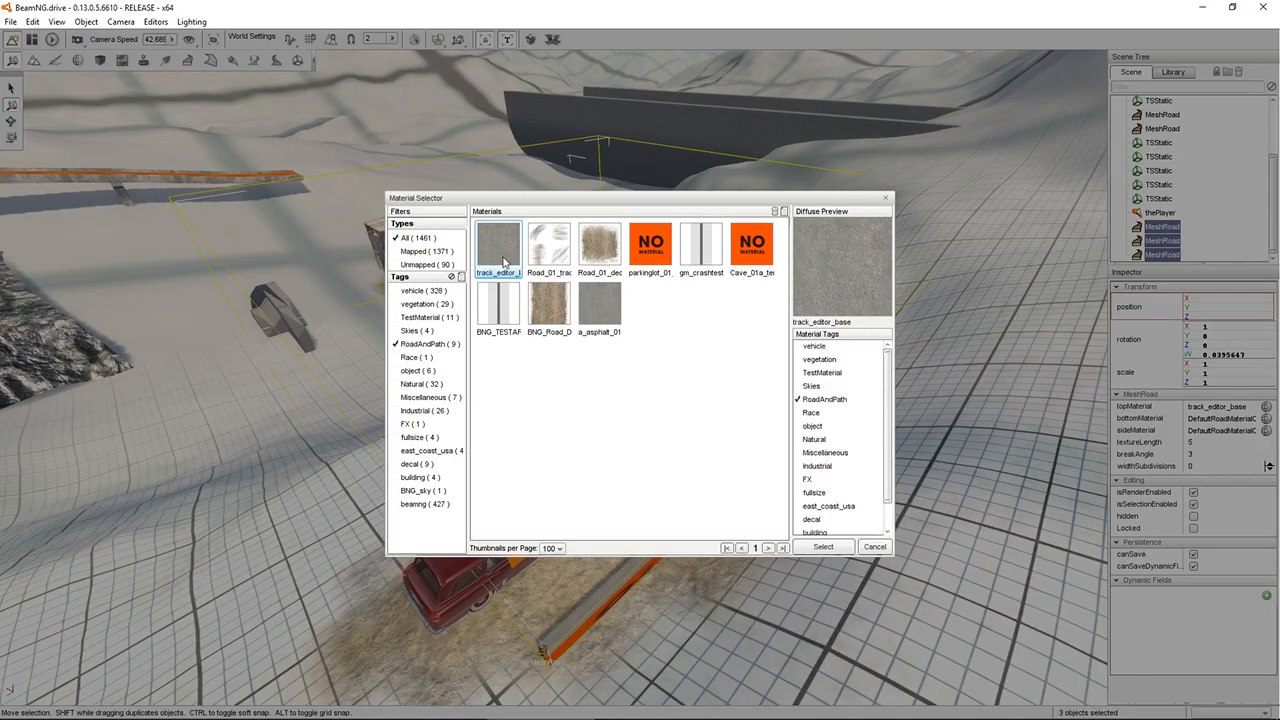
pyautogui.click(823, 547)
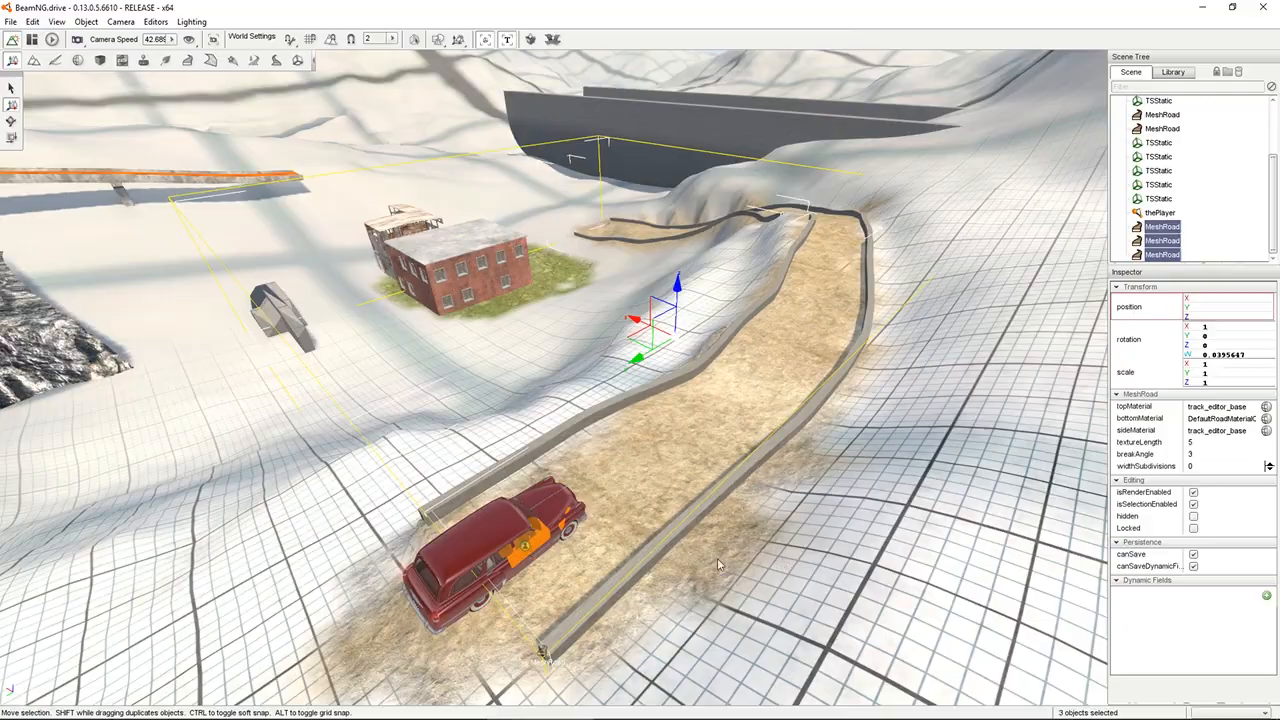
# Inspect the retextured barriers from around the car and narrow the selection to the first barrier, MeshRoad 8547.
pyautogui.moveTo(717, 565); pyautogui.dragTo(390, 625, button='right')
pyautogui.press('w')
pyautogui.press('a')
pyautogui.press('d')
pyautogui.press('s')
pyautogui.press('d')
pyautogui.press('d')
pyautogui.press('s')
pyautogui.press('d')
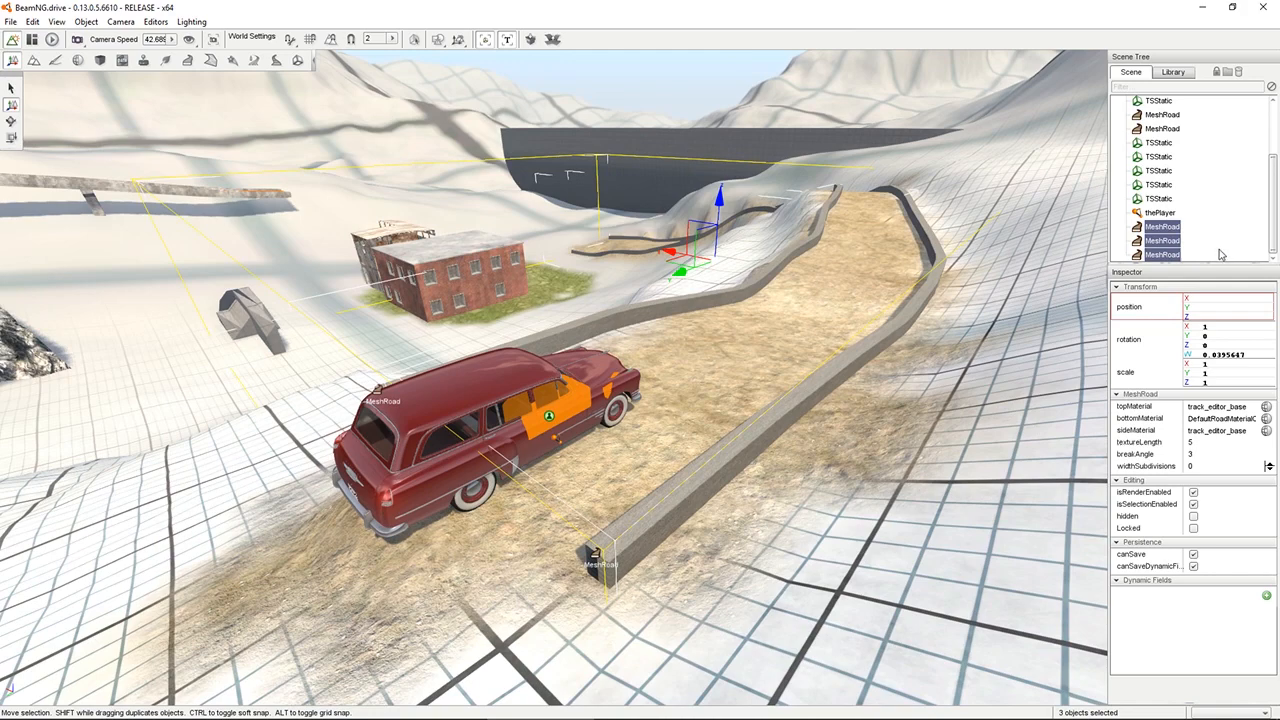
pyautogui.click(1162, 227)
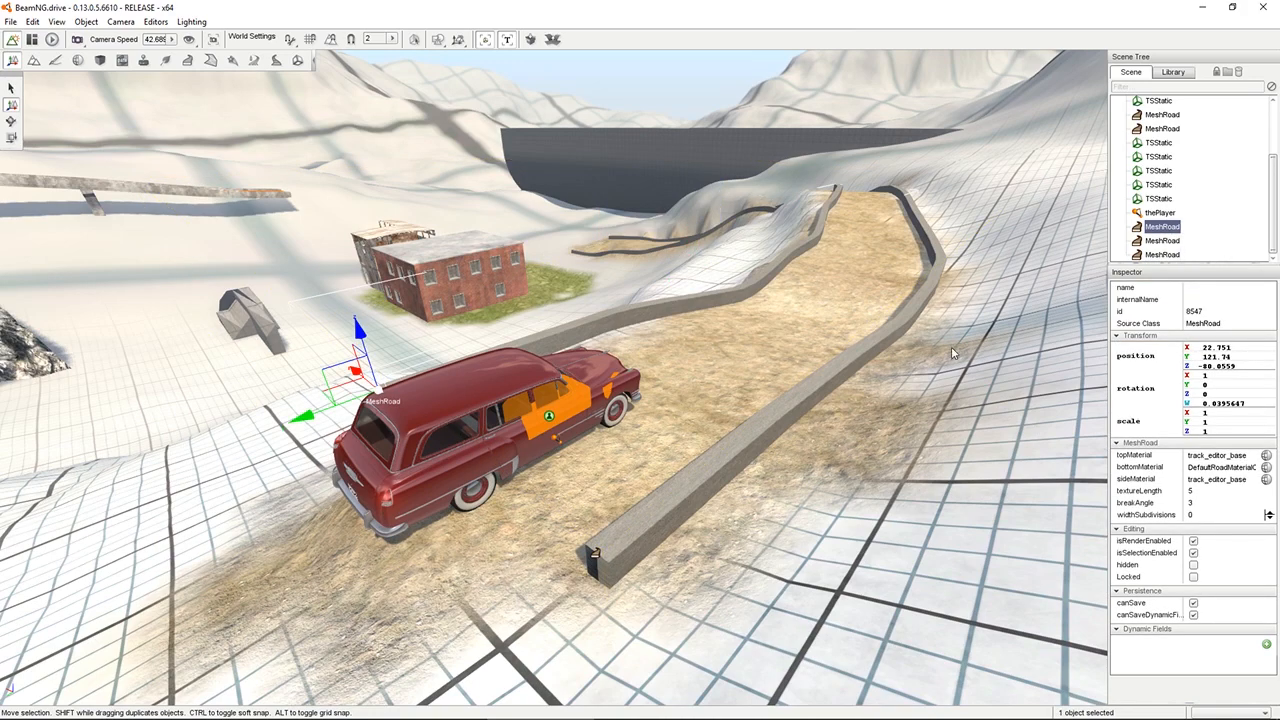
pyautogui.moveTo(952, 352); pyautogui.dragTo(1096, 316, button='right')
pyautogui.press('a')
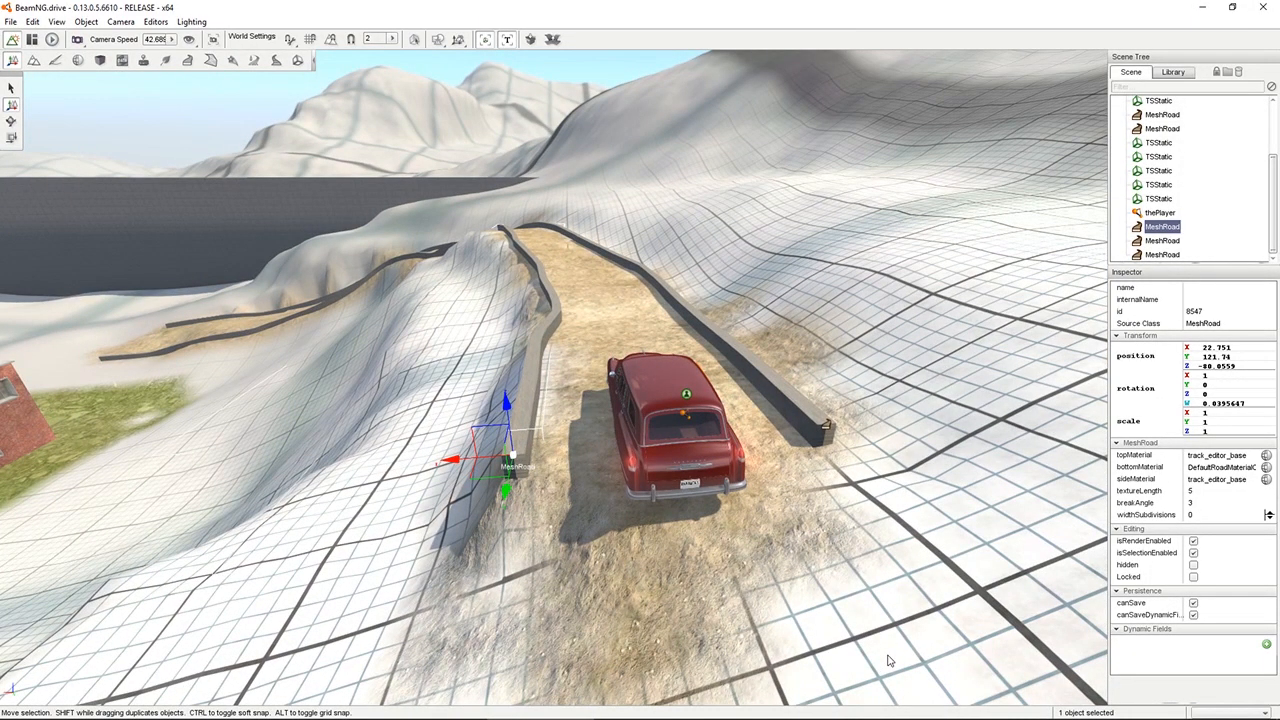
# Leave the world editor, change to the orbit vehicle camera, resume the simulation and dismiss the radial main menu.
pyautogui.press('F11')
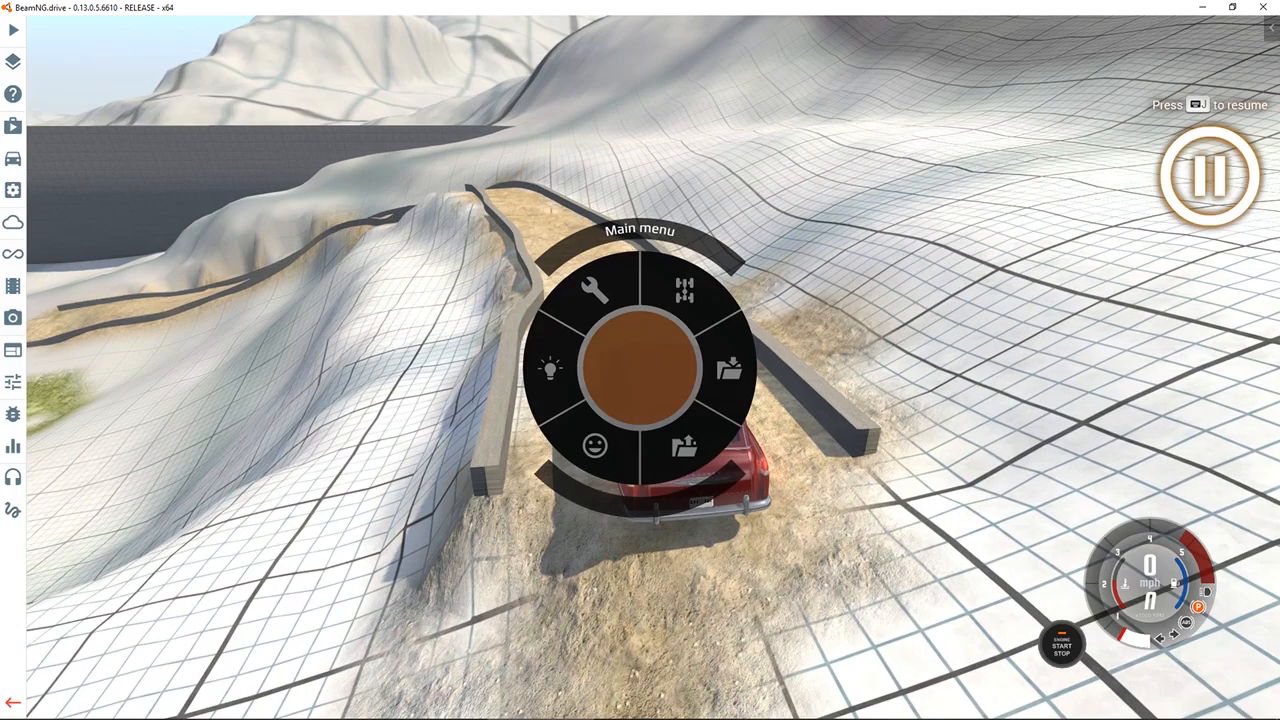
pyautogui.press('c')
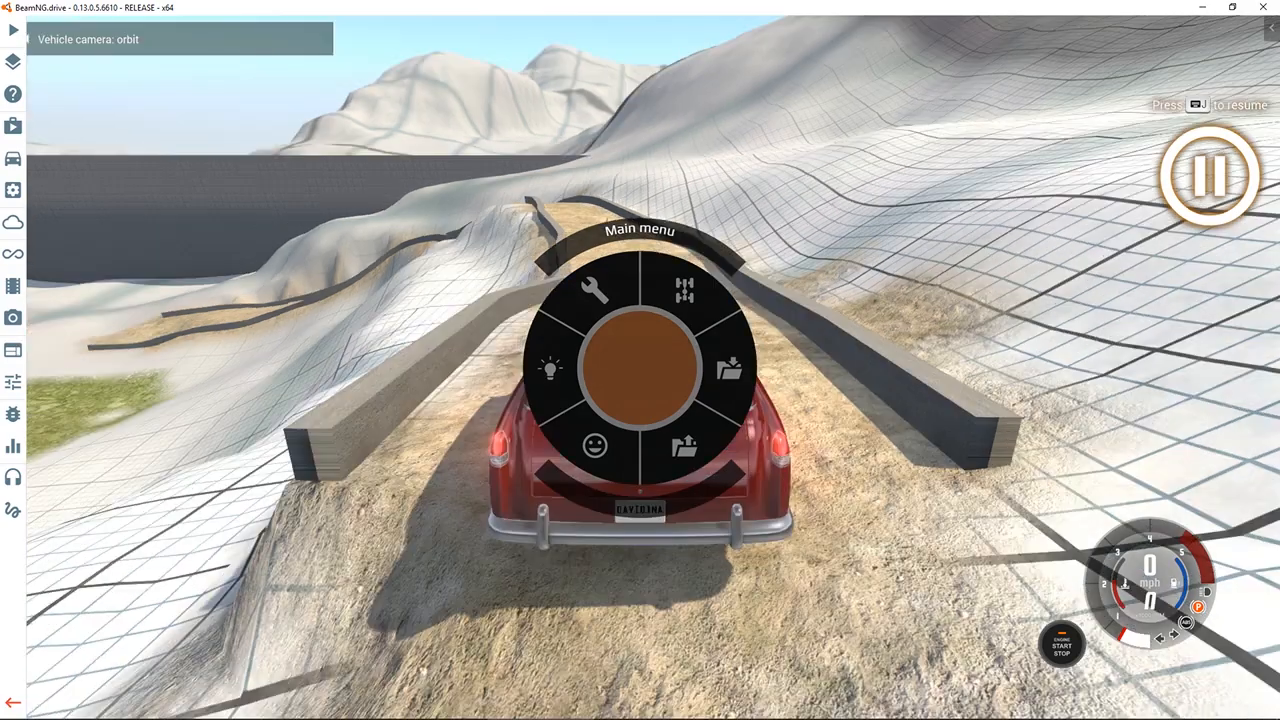
pyautogui.press('j')
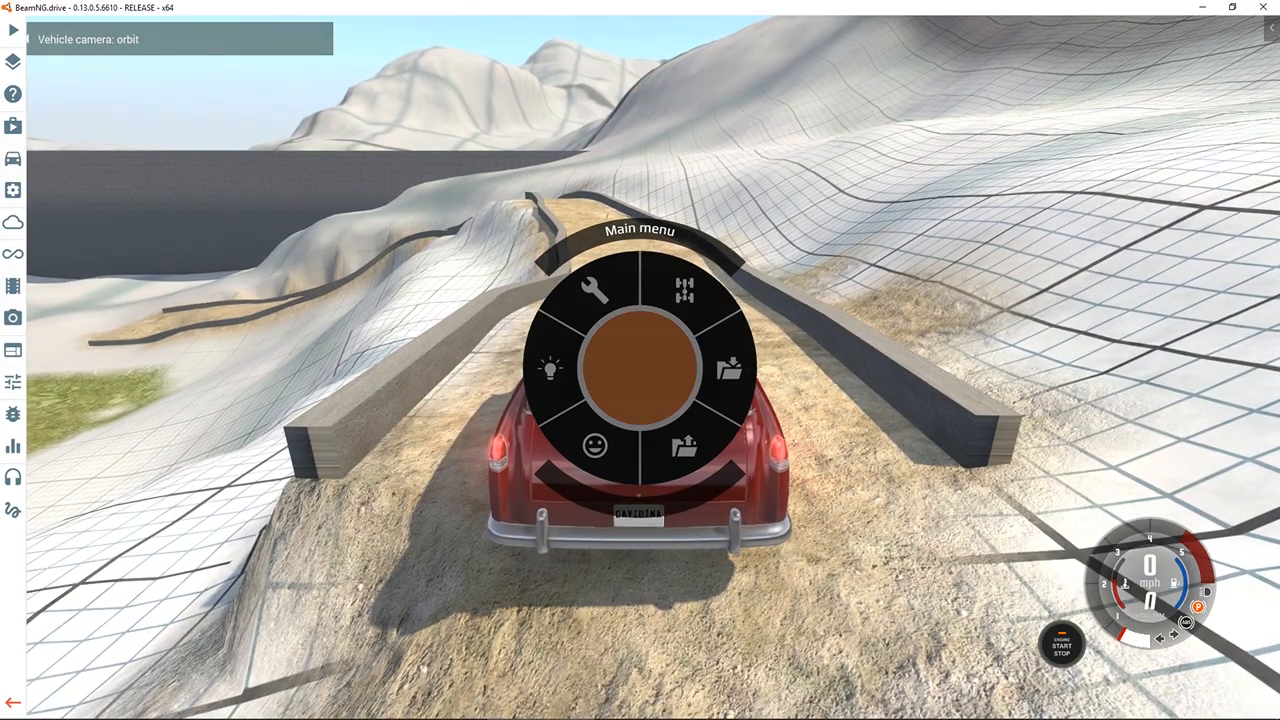
pyautogui.press('Escape')
# Drive the red car forward along the dirt road to test the barriers on both edges.
pyautogui.press('Up')
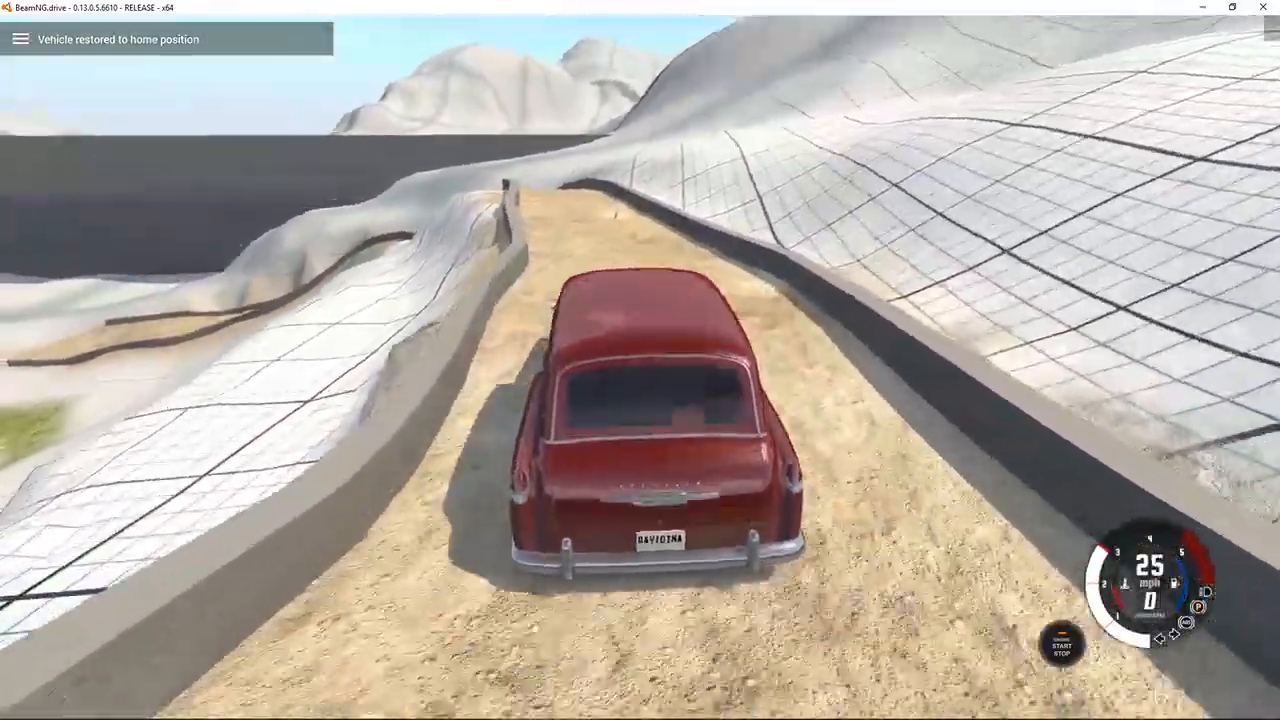
pyautogui.press('Up')
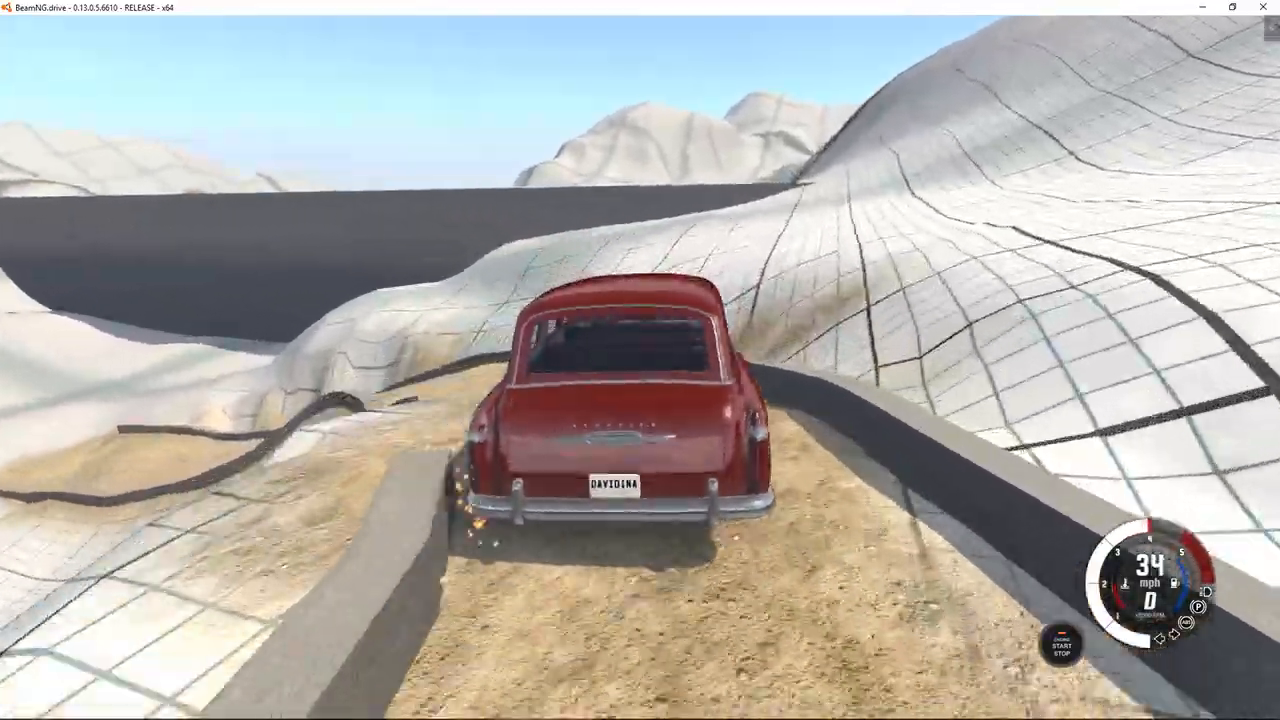
pyautogui.press('Up')
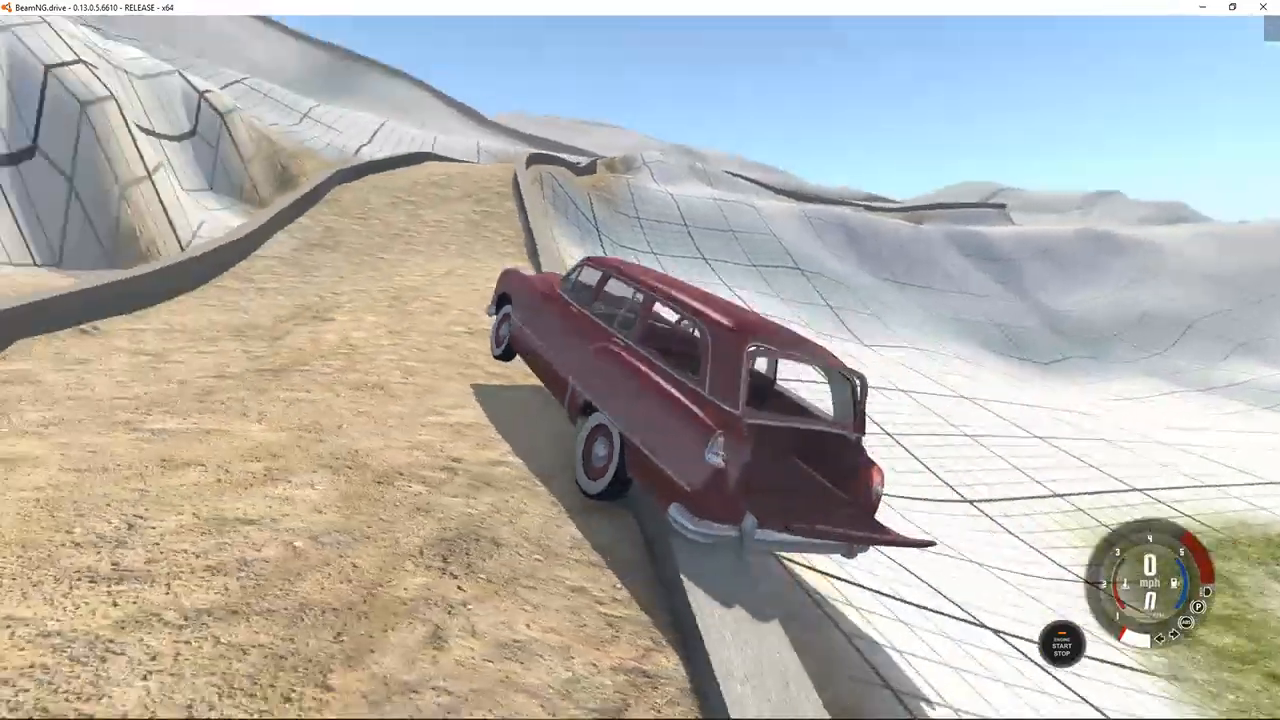
# End the drive by restoring the car to its home position, pause the simulation and reopen the world editor.
pyautogui.press('Up')
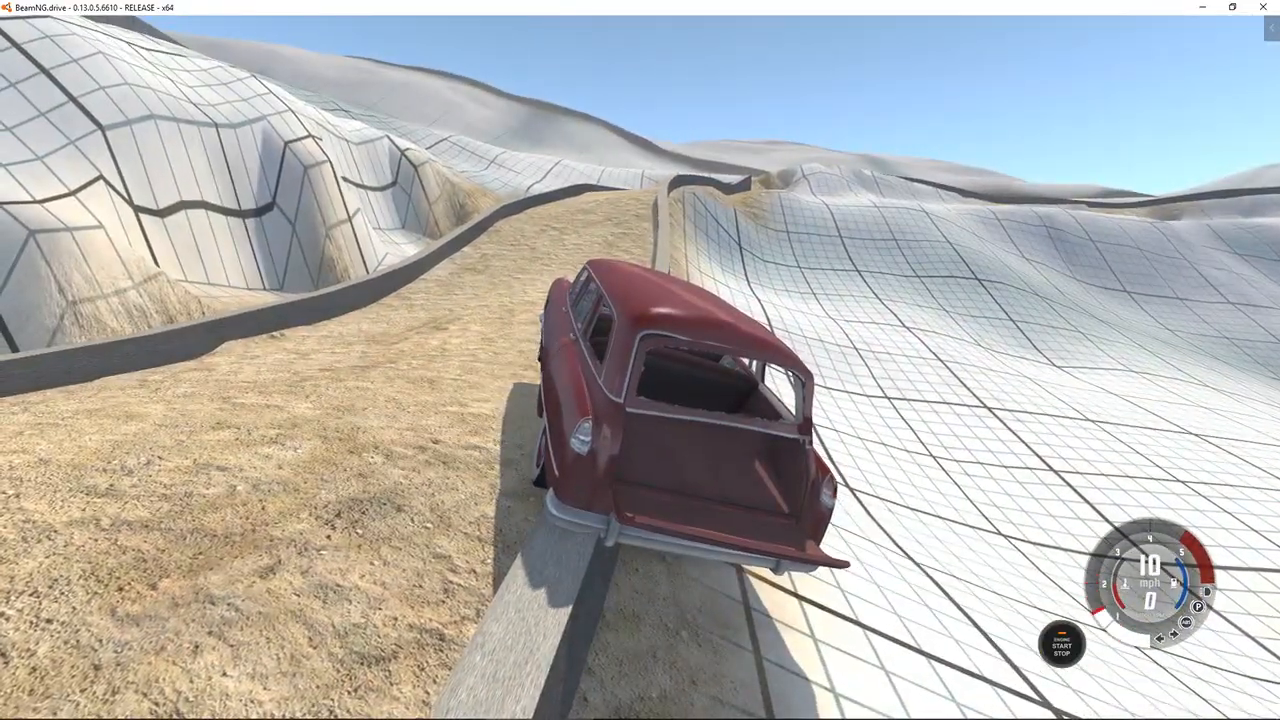
pyautogui.press('Home')
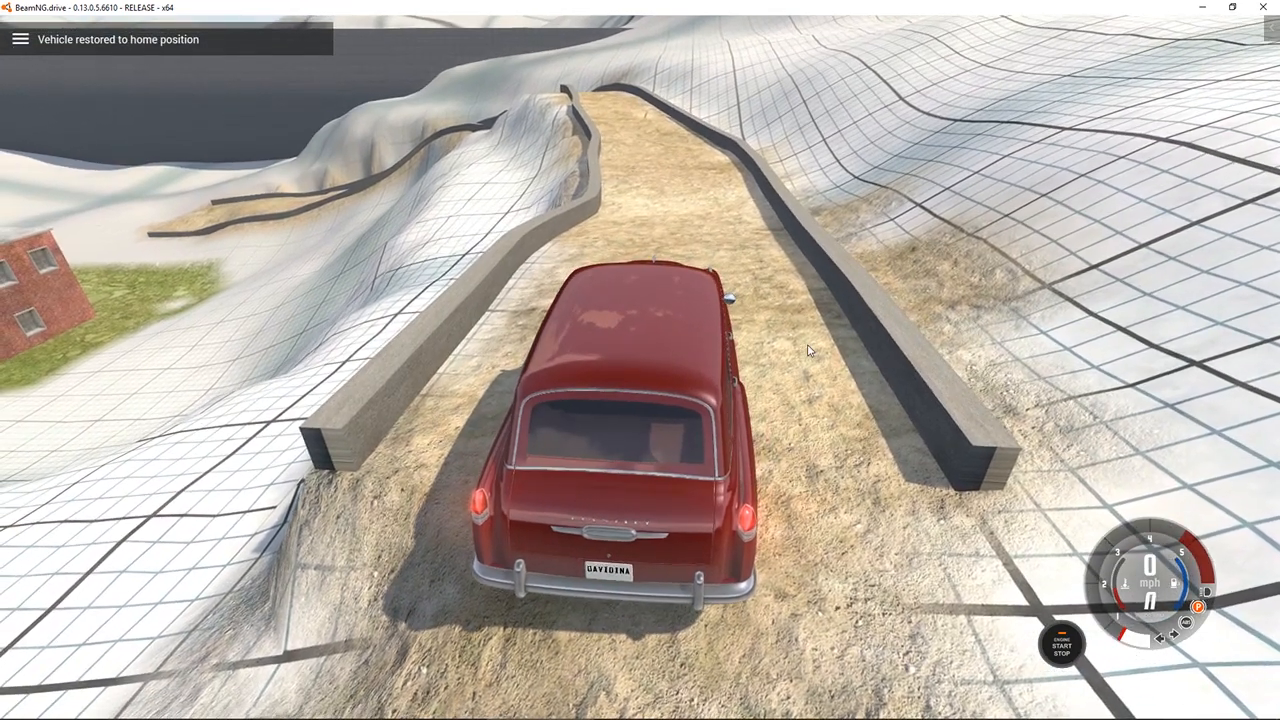
pyautogui.press('j')
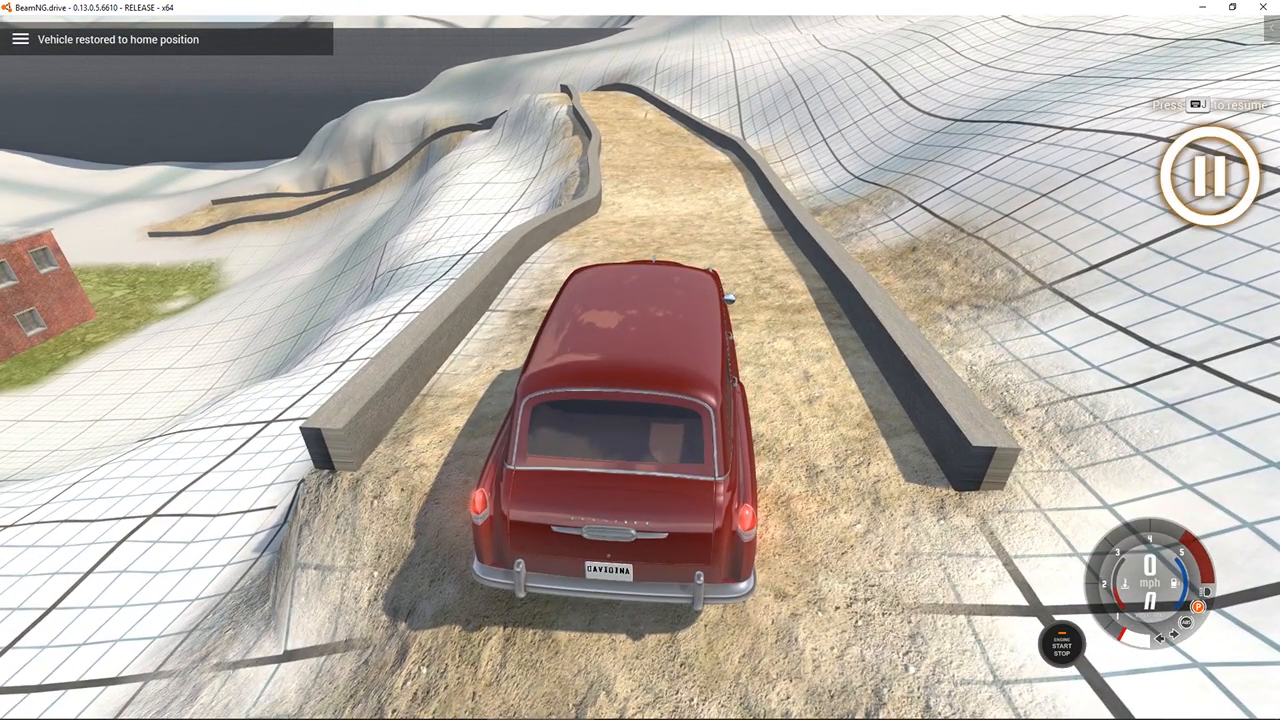
pyautogui.press('F11')
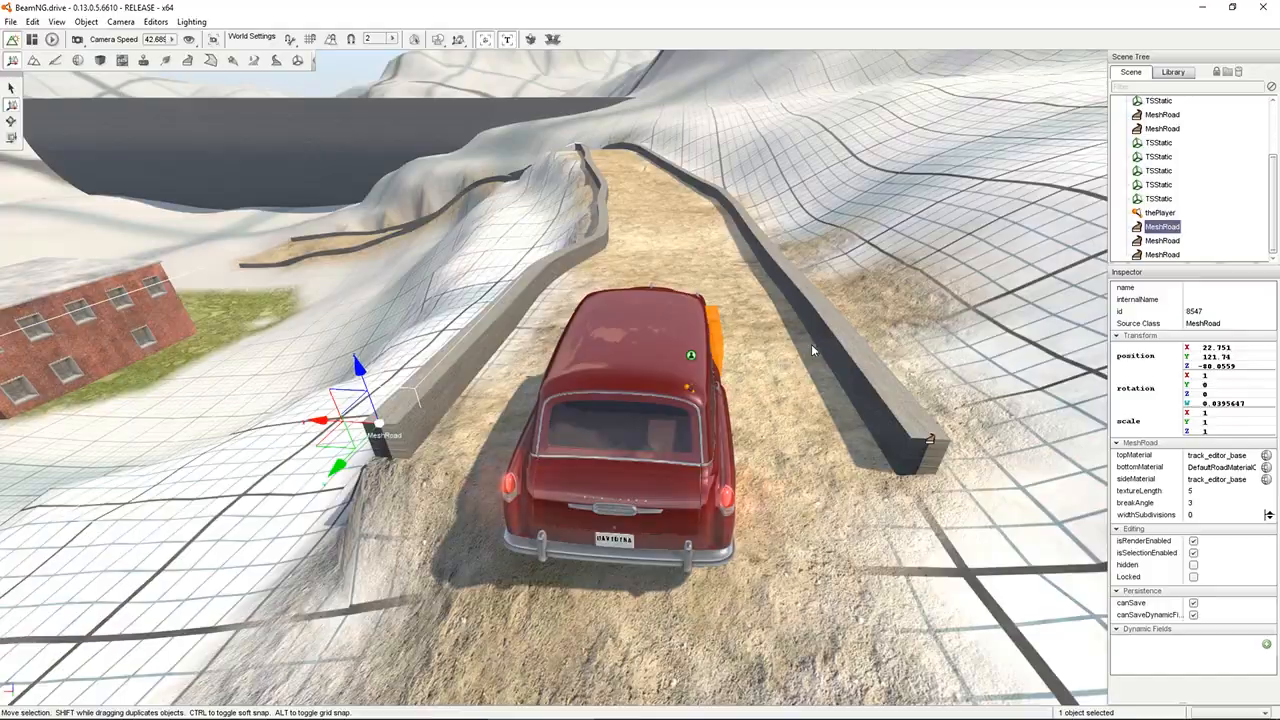
# Lower the first barrier, MeshRoad 8547, beside the car to a Z position of -80.2439.
pyautogui.moveTo(640, 360); pyautogui.dragTo(830, 350, button='right')
pyautogui.press('w')
pyautogui.press('s')
pyautogui.press('a')
pyautogui.press('s')
pyautogui.moveTo(743, 272); pyautogui.dragTo(142, 130, button='right')
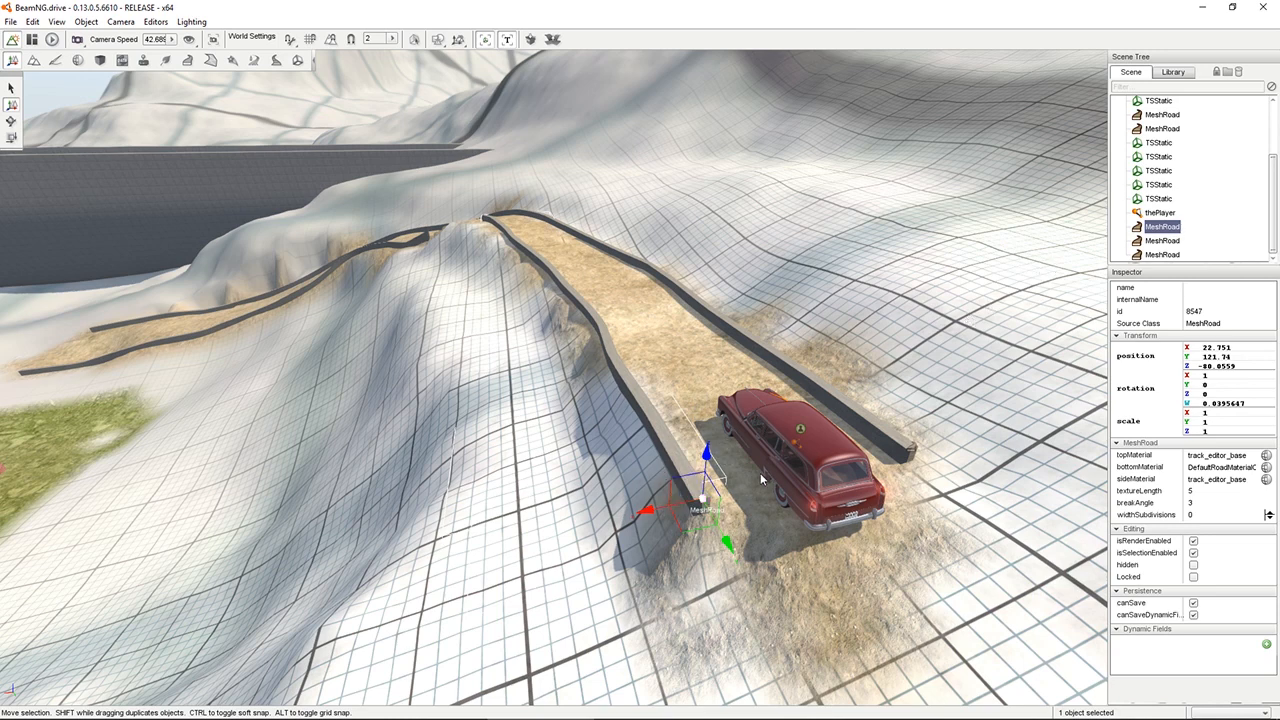
pyautogui.moveTo(703, 459)
pyautogui.mouseDown()
pyautogui.moveTo(699, 471)
pyautogui.moveTo(700, 441)
pyautogui.moveTo(697, 465)
pyautogui.mouseUp()
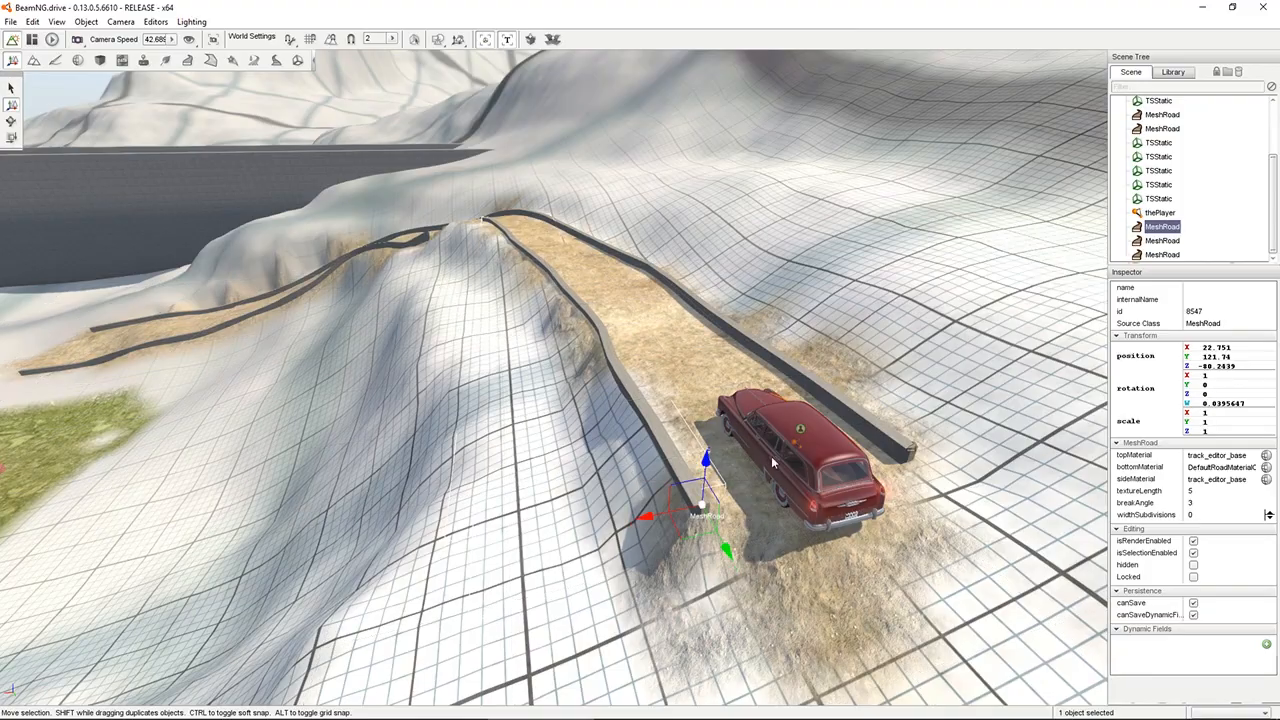
# Examine the lowered barrier along the road edge from several angles around the car.
pyautogui.press('w')
pyautogui.moveTo(771, 456); pyautogui.dragTo(820, 410, button='right')
pyautogui.press('d')
pyautogui.press('a')
pyautogui.press('s')
pyautogui.press('a')
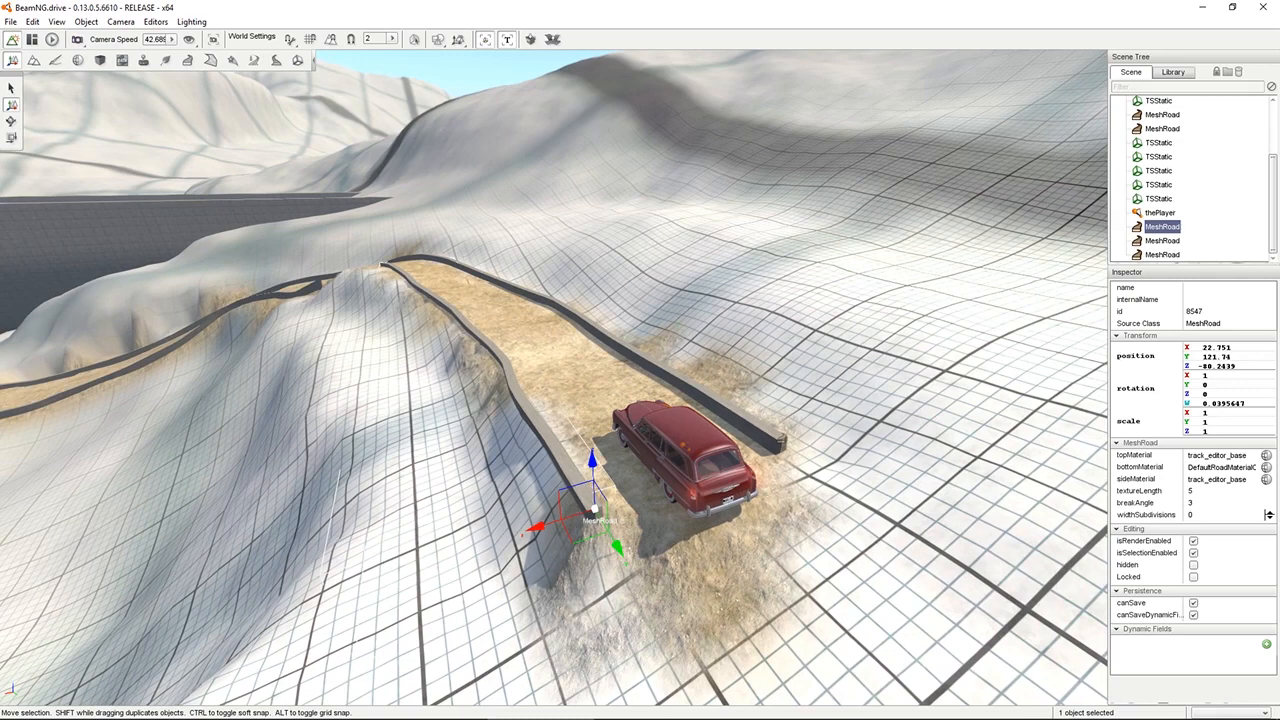
pyautogui.press('a')
pyautogui.press('w')
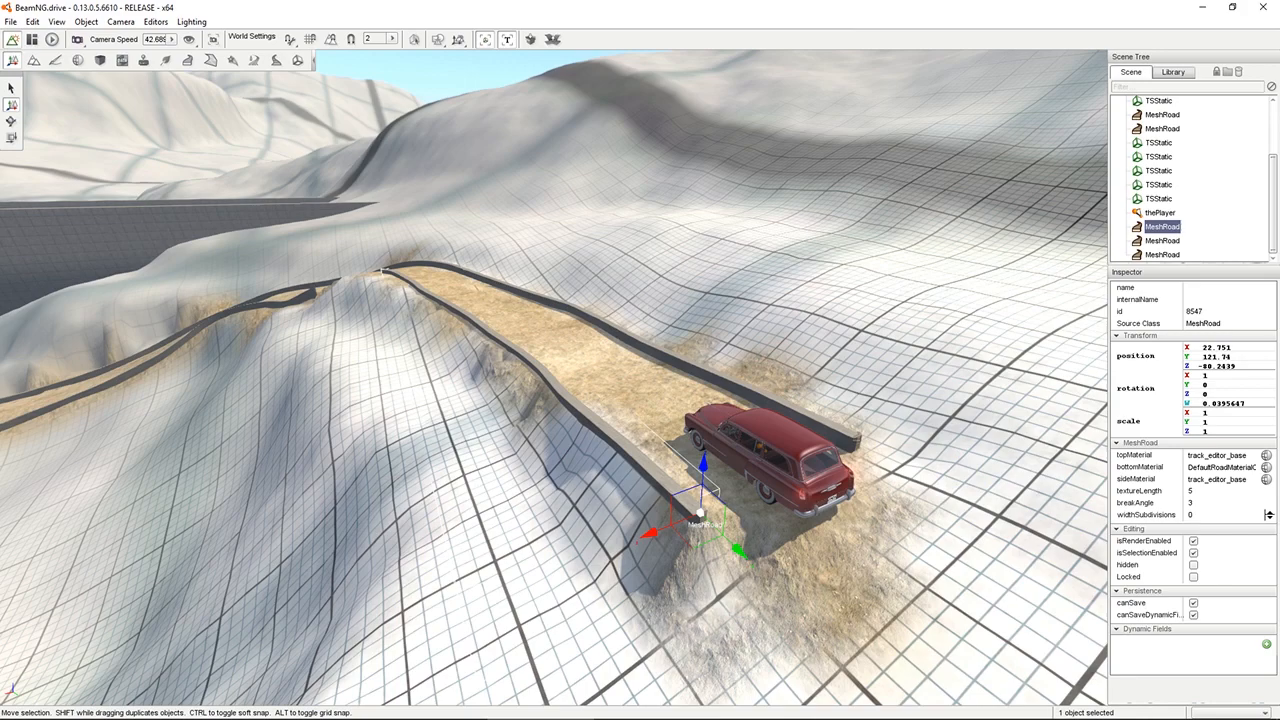
pyautogui.press('a')
pyautogui.press('a')
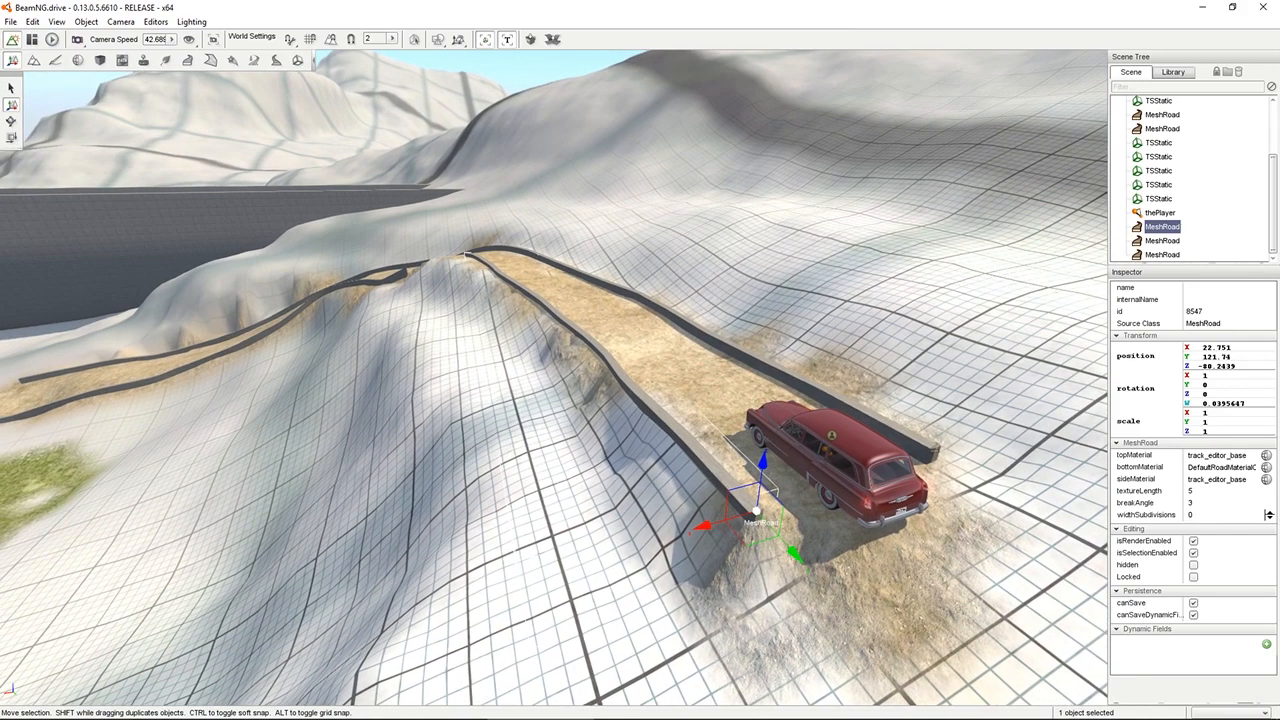
pyautogui.press('d')
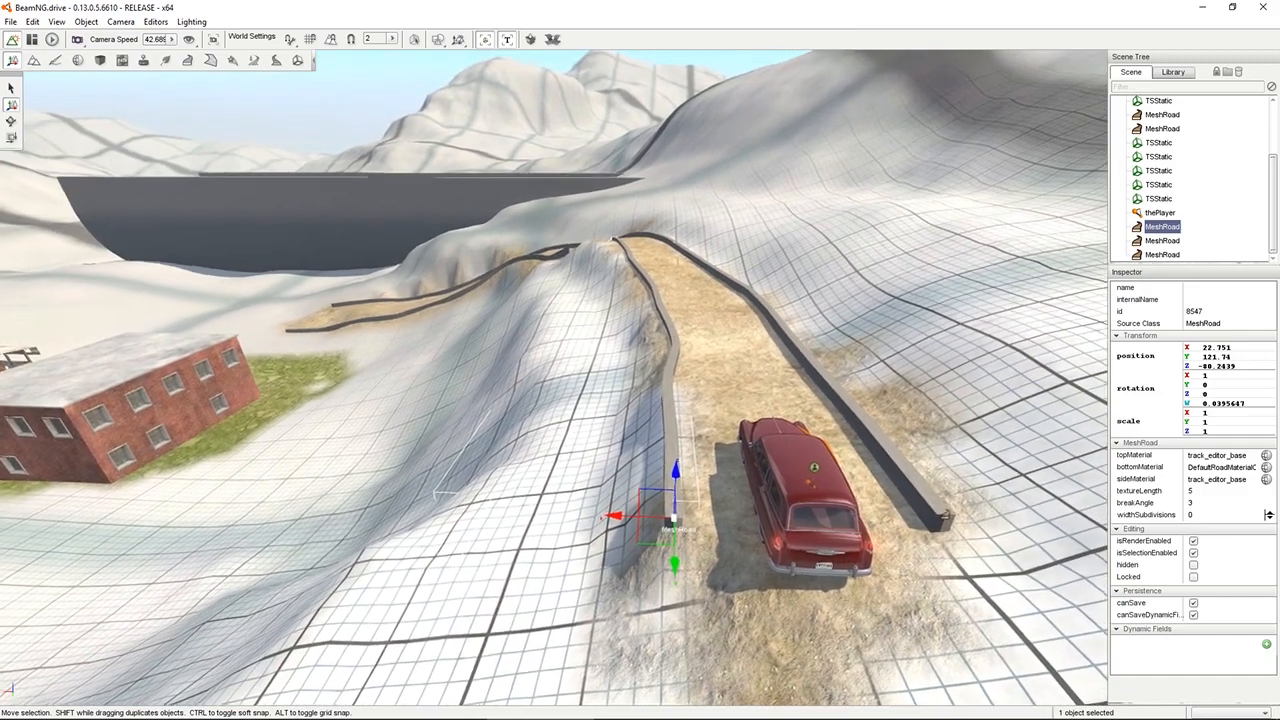
pyautogui.moveTo(554, 379); pyautogui.dragTo(577, 335, button='right')
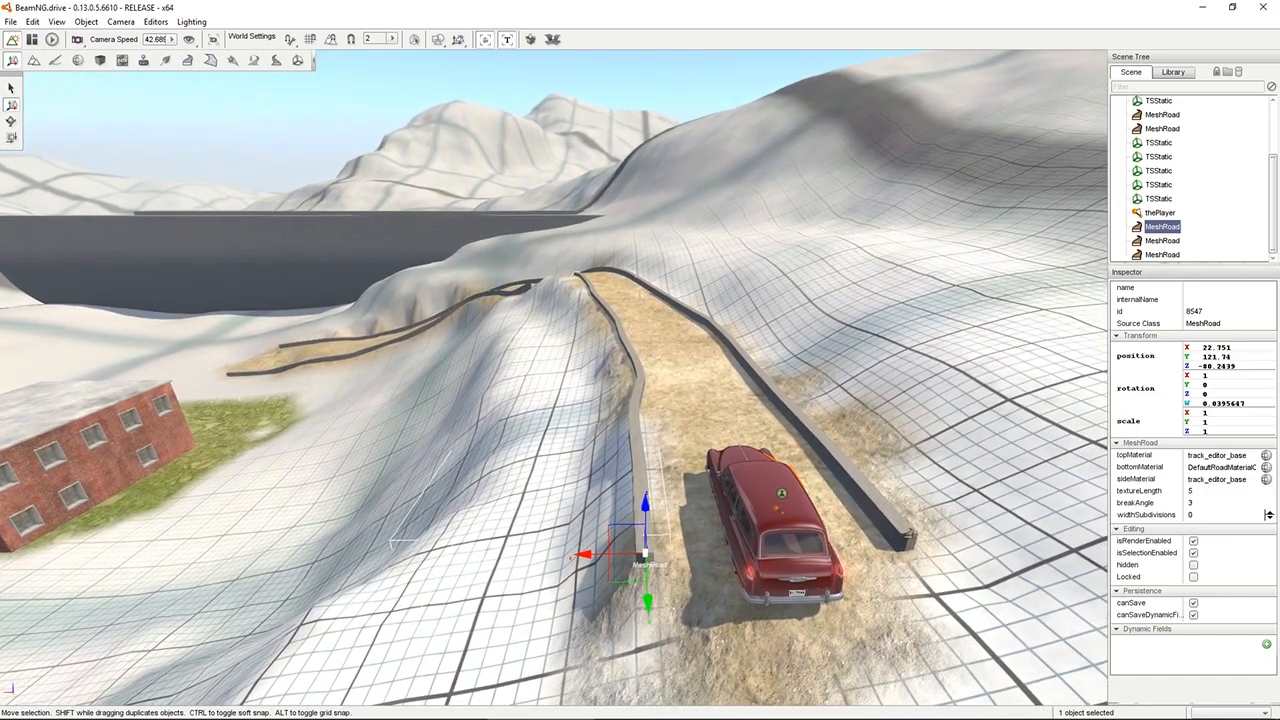
pyautogui.press('a')
pyautogui.press('a')
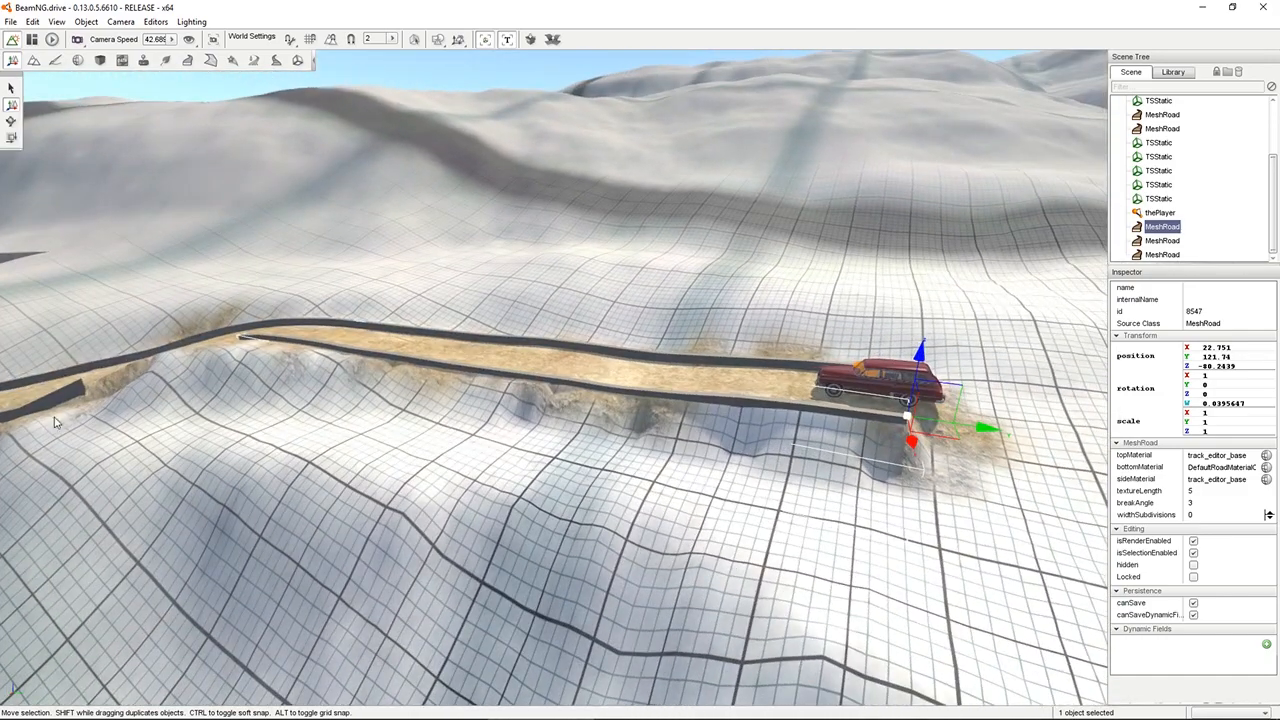
# Try to scale the barrier MeshRoad 8547, reselect it and return to the move tool.
pyautogui.click(12, 140)
pyautogui.moveTo(665, 455); pyautogui.dragTo(778, 437, button='right')
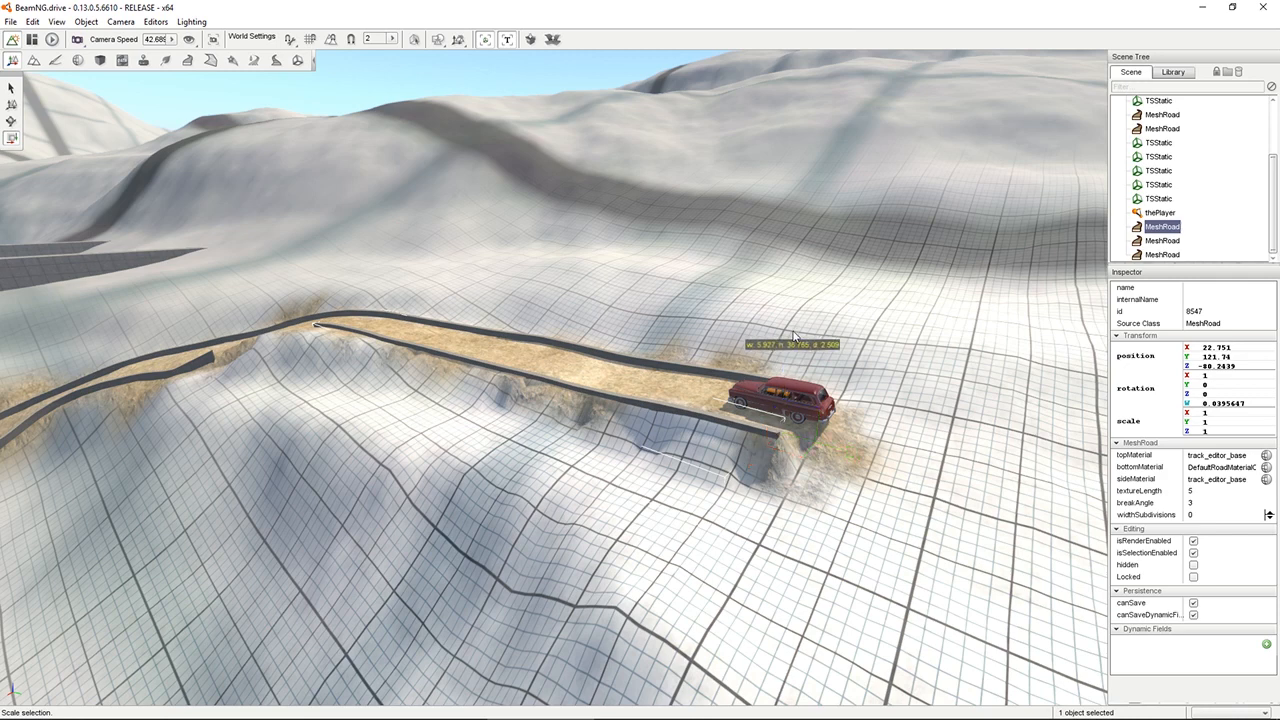
pyautogui.moveTo(749, 463); pyautogui.dragTo(711, 493)
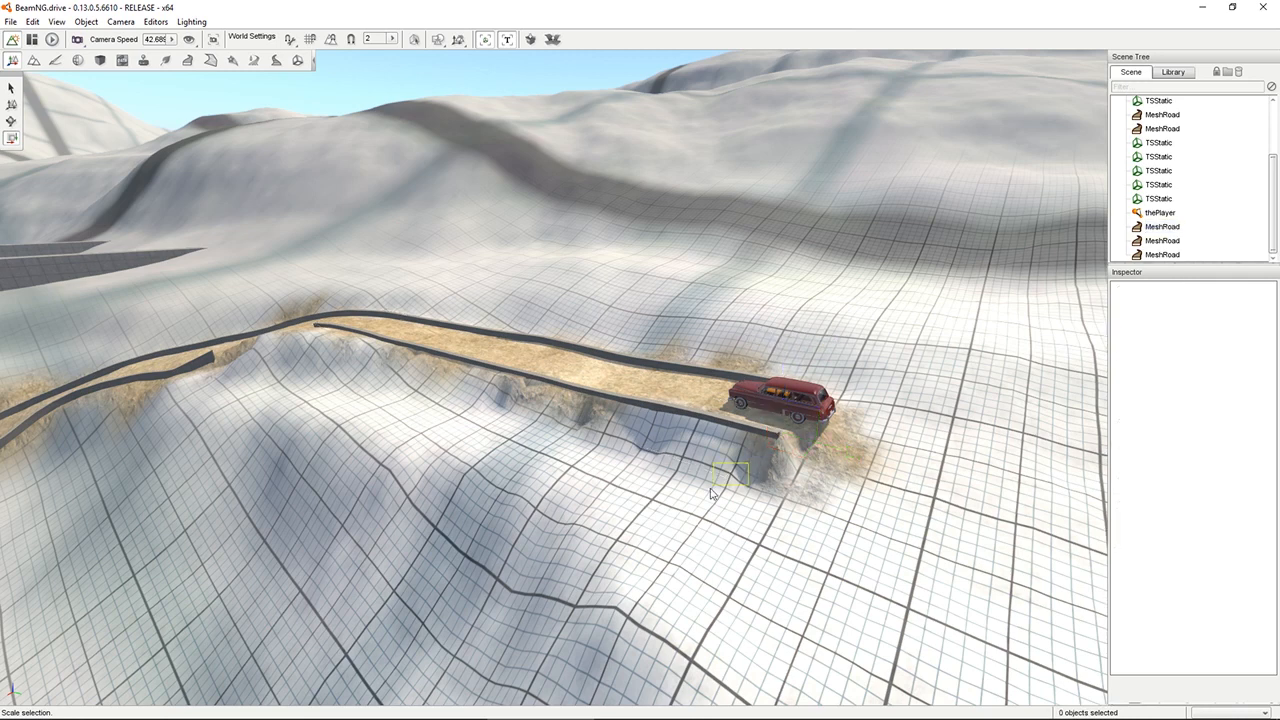
pyautogui.click(1131, 229)
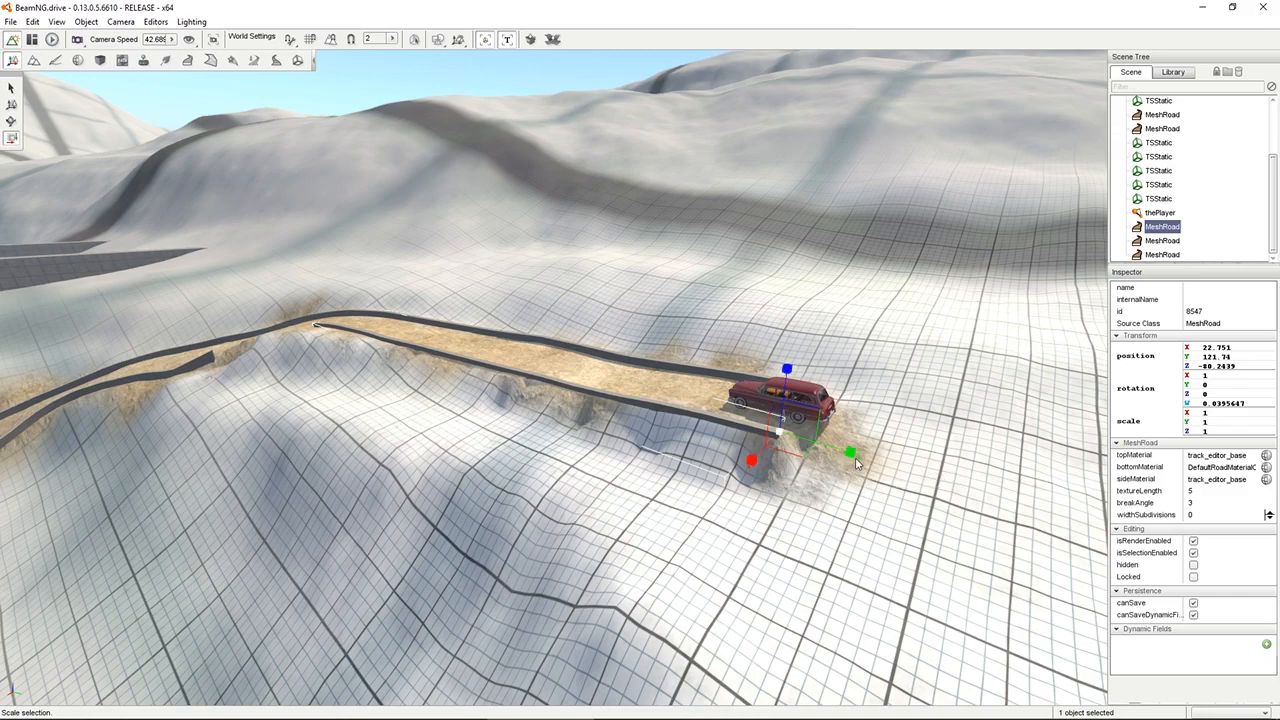
pyautogui.press('d')
pyautogui.moveTo(835, 474); pyautogui.dragTo(780, 395, button='right')
pyautogui.press('a')
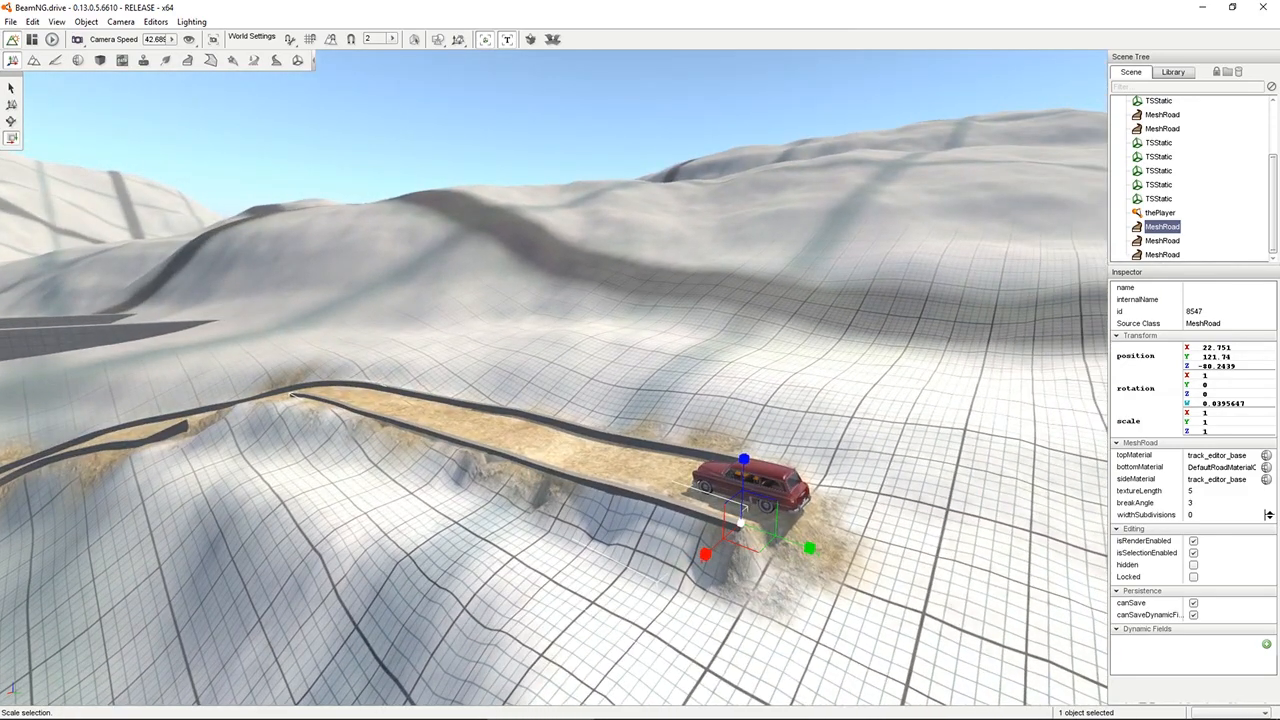
pyautogui.moveTo(365, 256); pyautogui.dragTo(321, 256, button='right')
pyautogui.press('d')
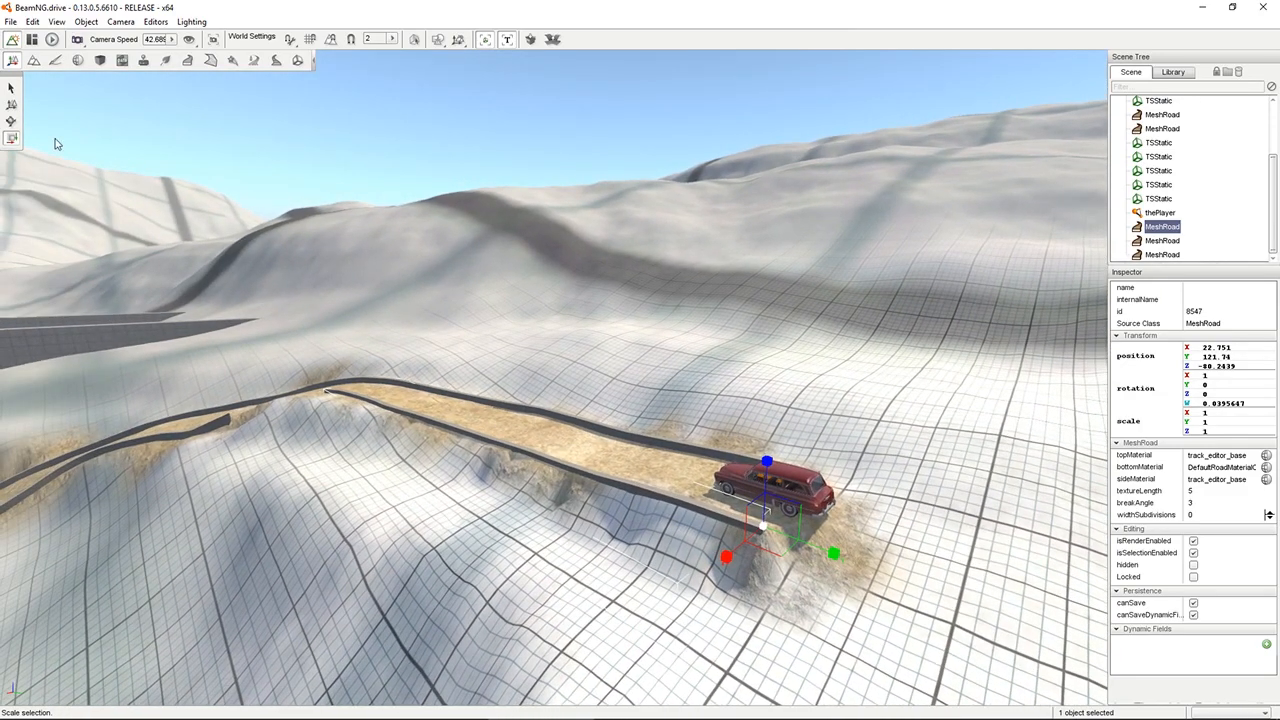
pyautogui.click(12, 89)
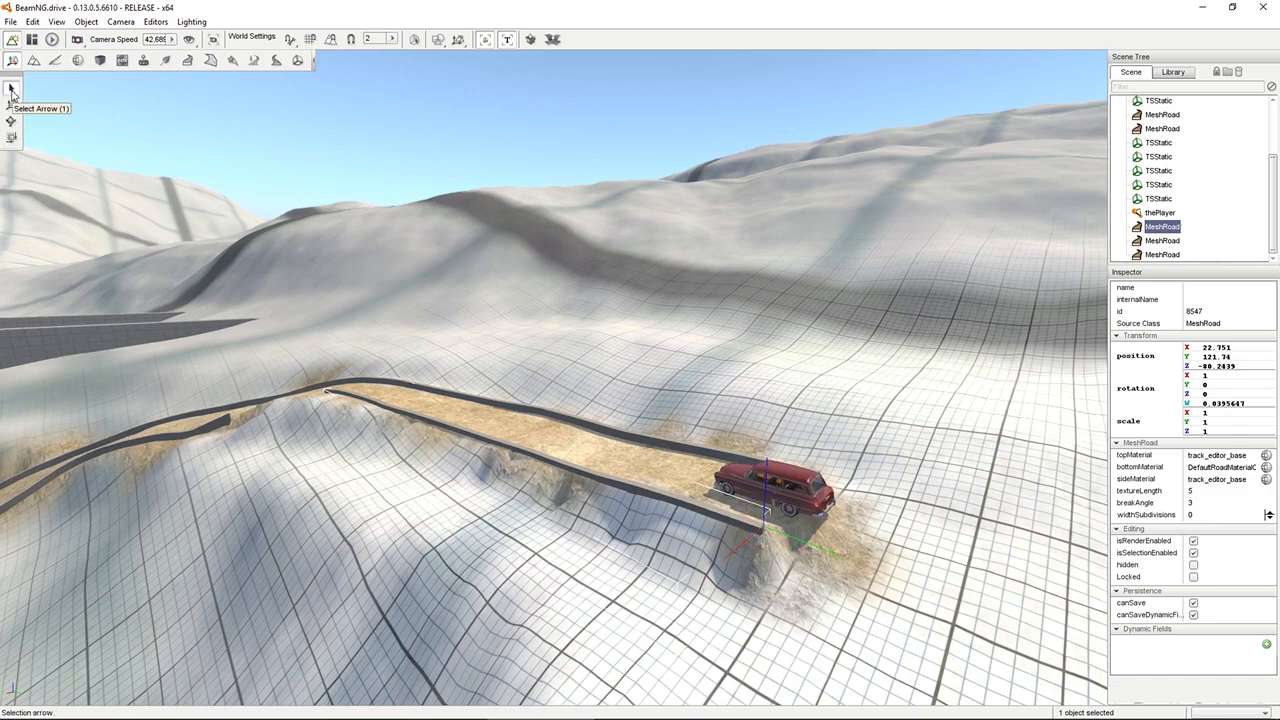
pyautogui.click(11, 105)
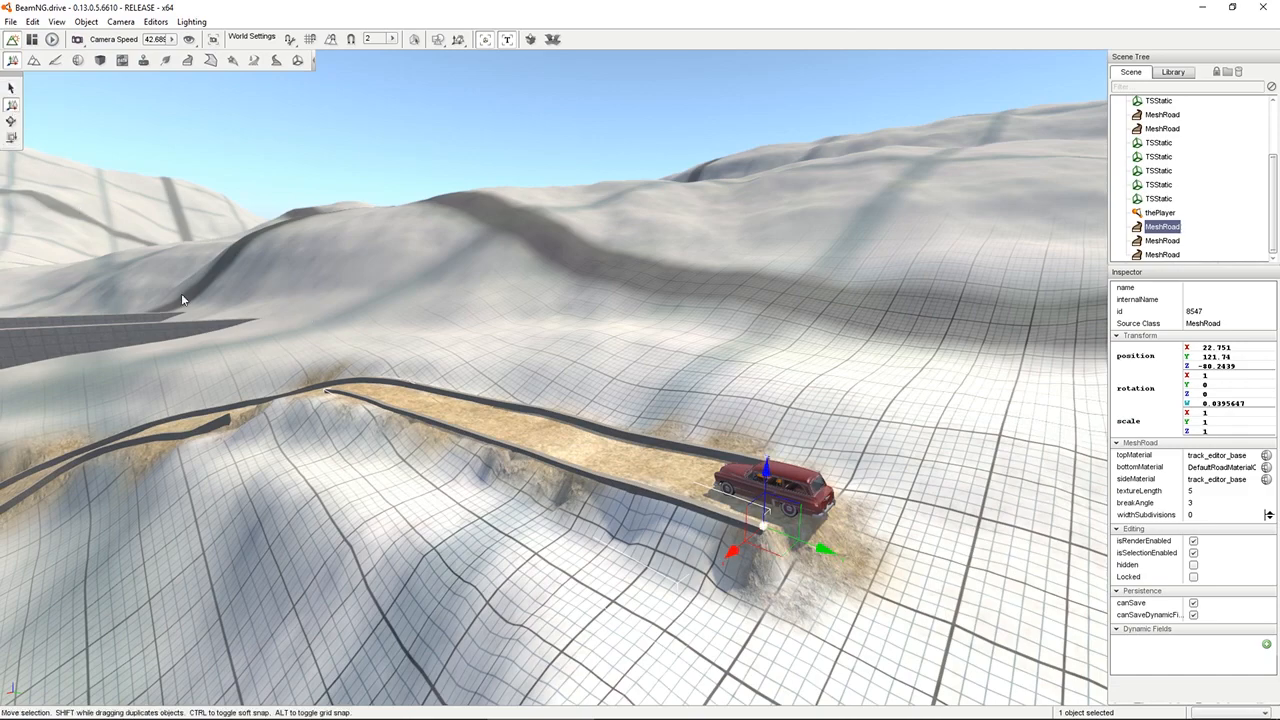
# Examine the dirt road and the barriers on both edges from around and behind the car.
pyautogui.press('d')
pyautogui.moveTo(399, 411); pyautogui.dragTo(260, 430, button='right')
pyautogui.press('d')
pyautogui.moveTo(554, 377); pyautogui.dragTo(522, 414, button='right')
pyautogui.press('w')
pyautogui.press('d')
pyautogui.press('w')
pyautogui.press('d')
pyautogui.press('w')
pyautogui.press('s')
pyautogui.press('w')
pyautogui.press('a')
pyautogui.press('s')
pyautogui.press('w')
pyautogui.press('s')
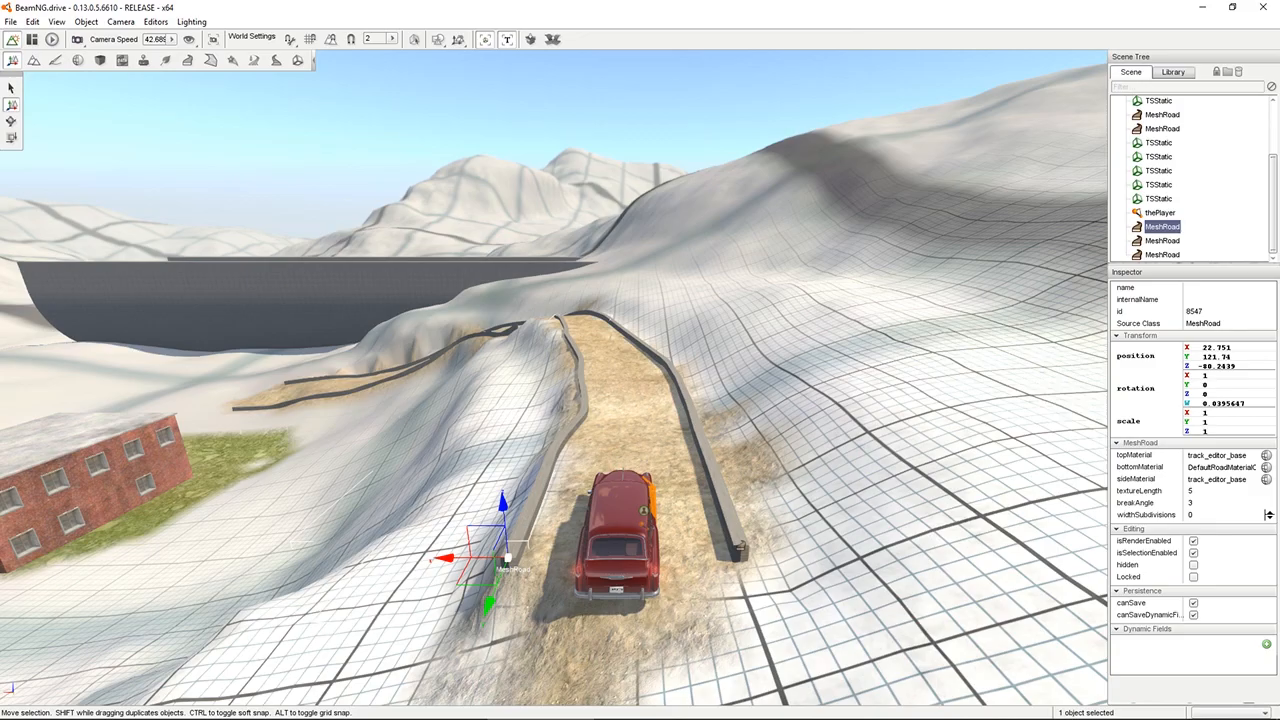
# Go to open terrain, switch to the mesh road editor, and set the default width to 10 and default depth to -2.
pyautogui.moveTo(553, 378); pyautogui.dragTo(608, 354, button='right')
pyautogui.press('w')
pyautogui.press('w')
pyautogui.press('a')
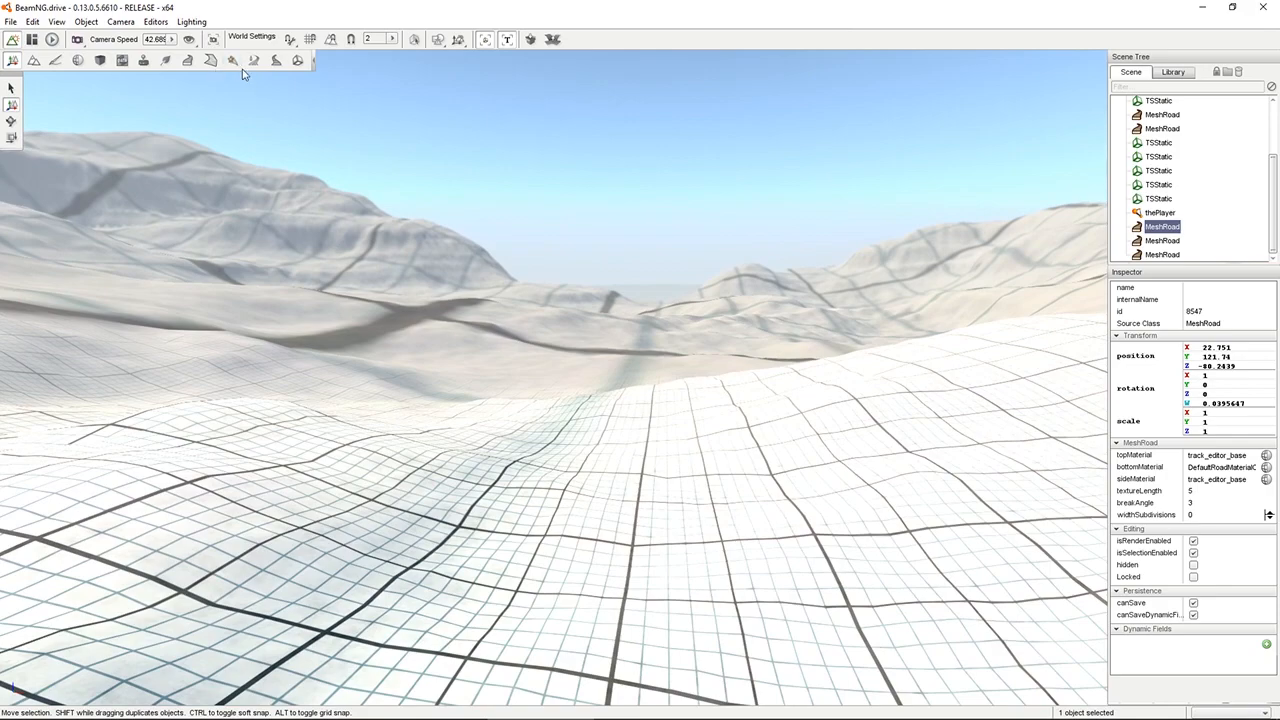
pyautogui.click(188, 60)
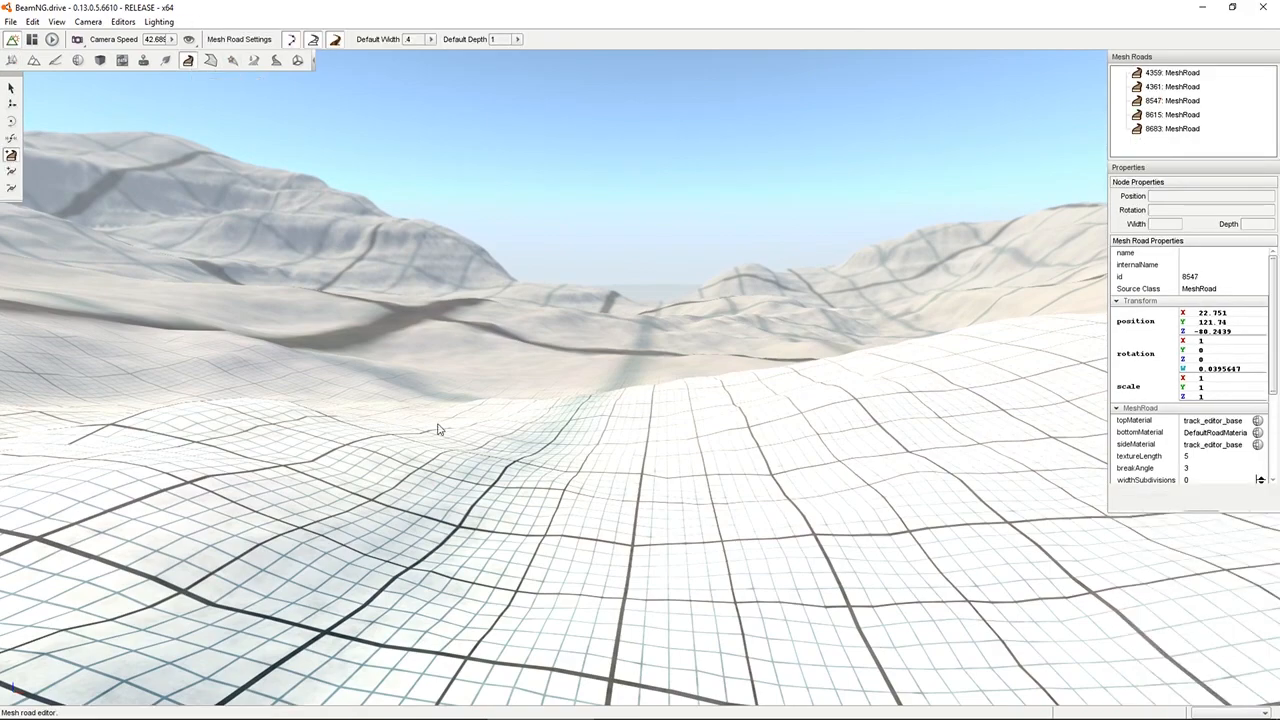
pyautogui.moveTo(439, 428); pyautogui.dragTo(513, 475, button='right')
pyautogui.press('a')
pyautogui.press('a')
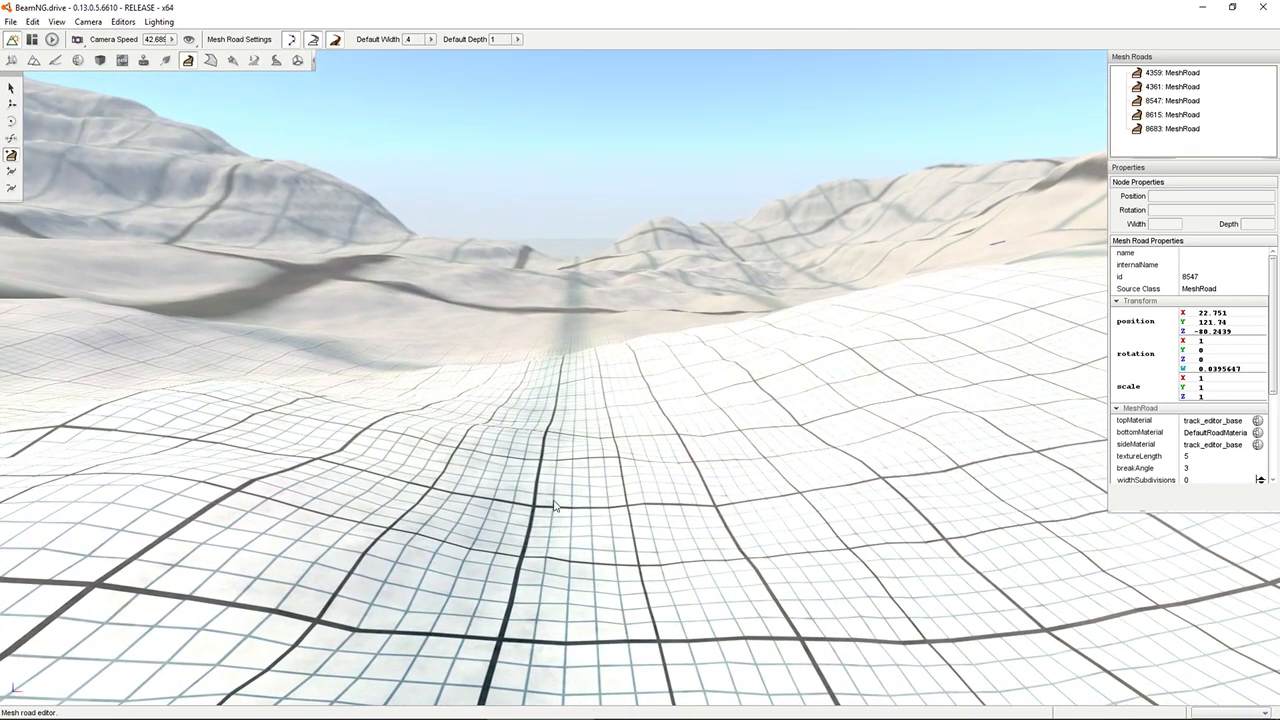
pyautogui.moveTo(554, 506); pyautogui.dragTo(464, 568, button='right')
pyautogui.press('a')
pyautogui.press('s')
pyautogui.press('w')
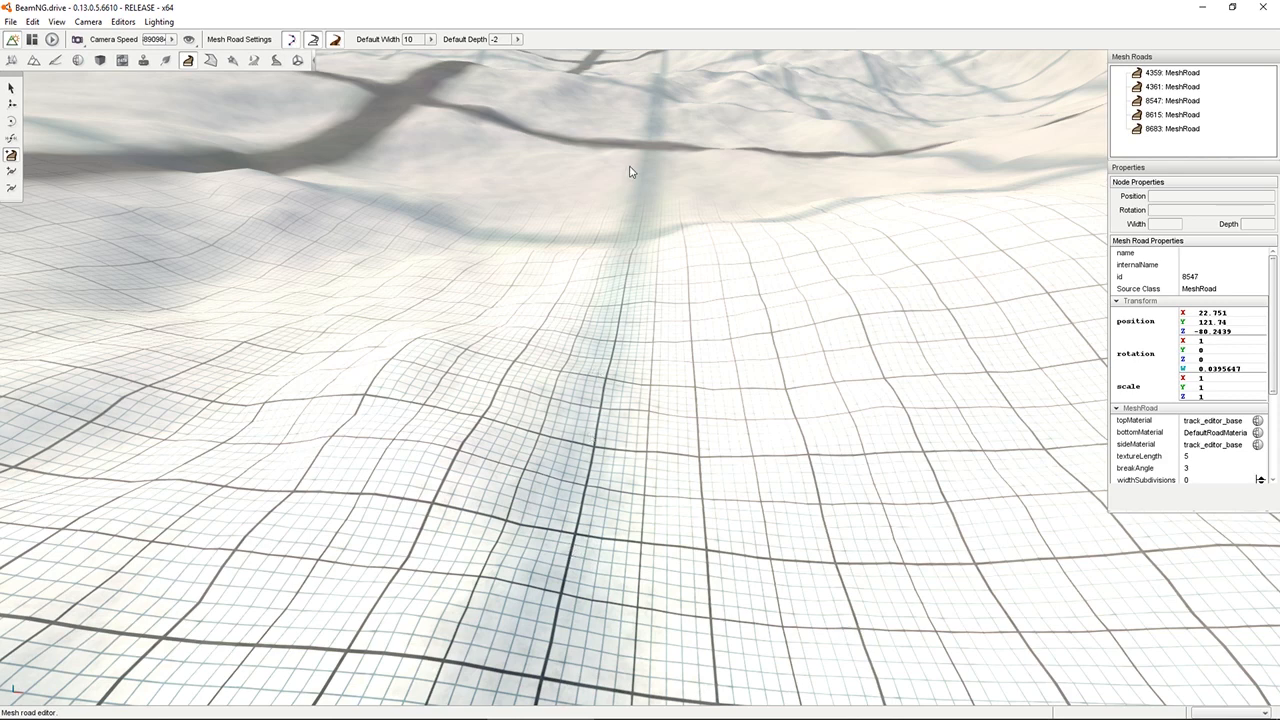
# Lay a winding mesh road of fifteen nodes away across the open terrain.
pyautogui.click(586, 482)
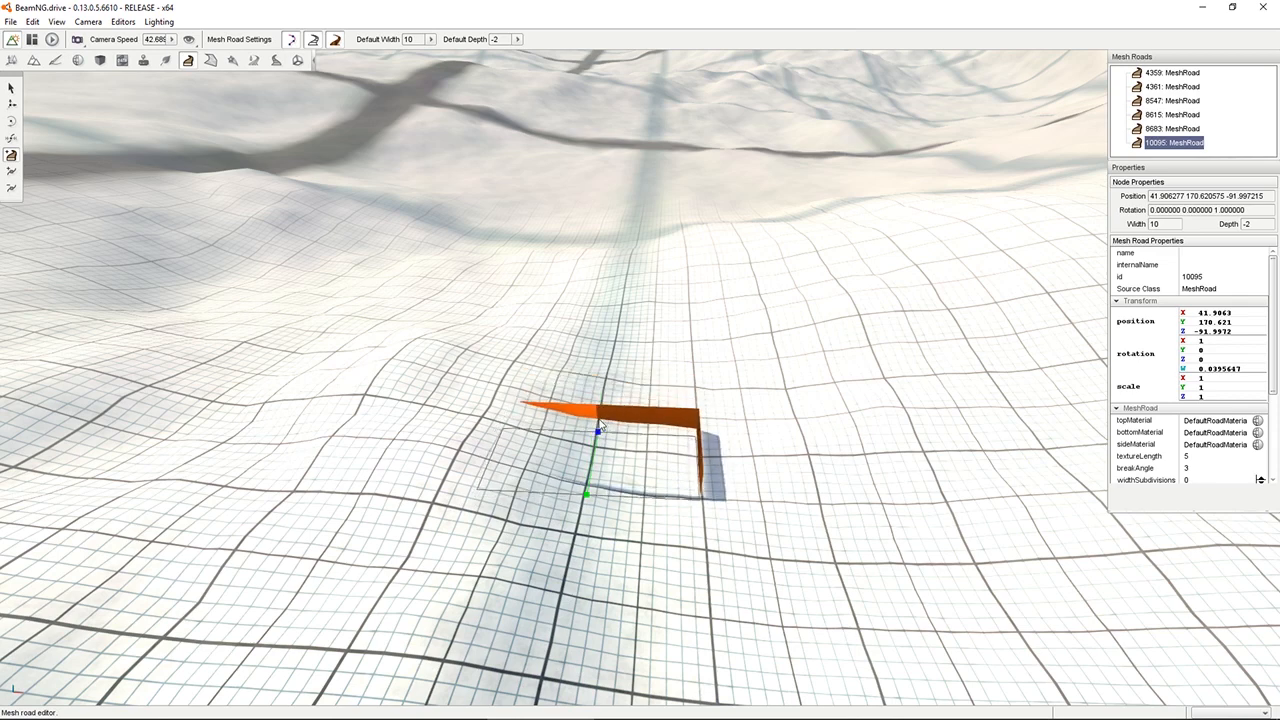
pyautogui.click(601, 429)
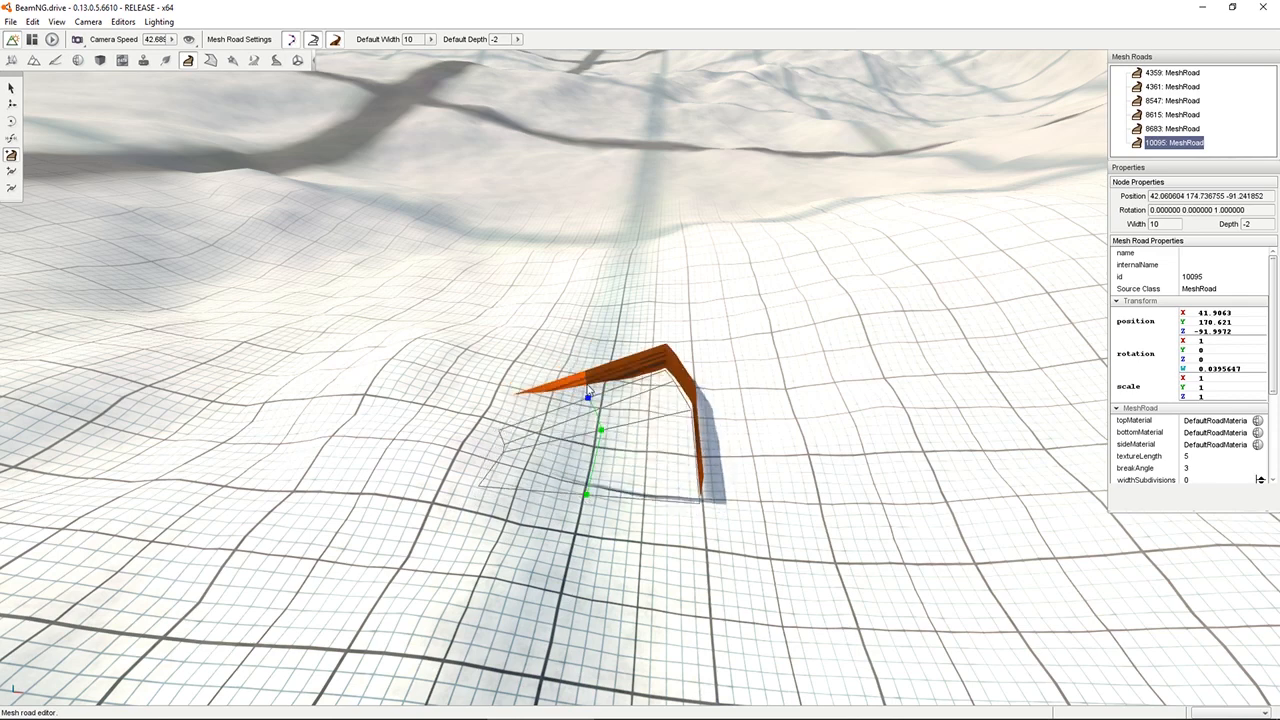
pyautogui.click(585, 386)
pyautogui.click(590, 327)
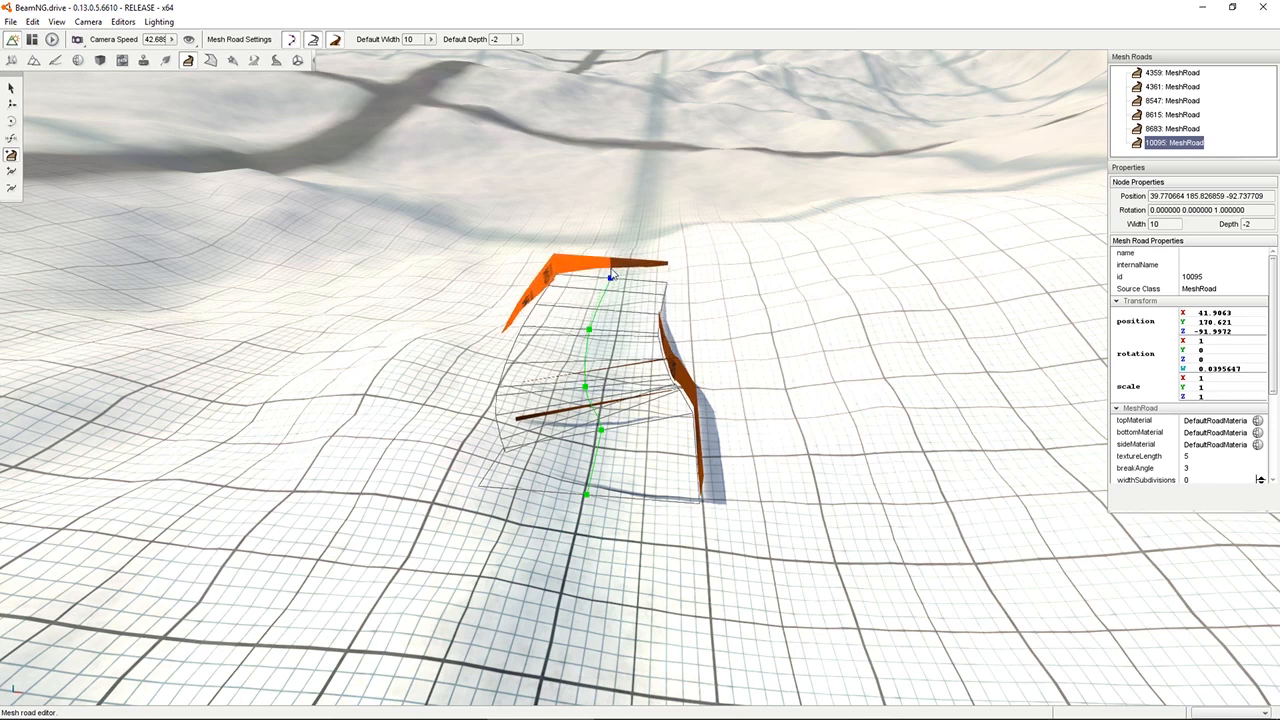
pyautogui.click(610, 277)
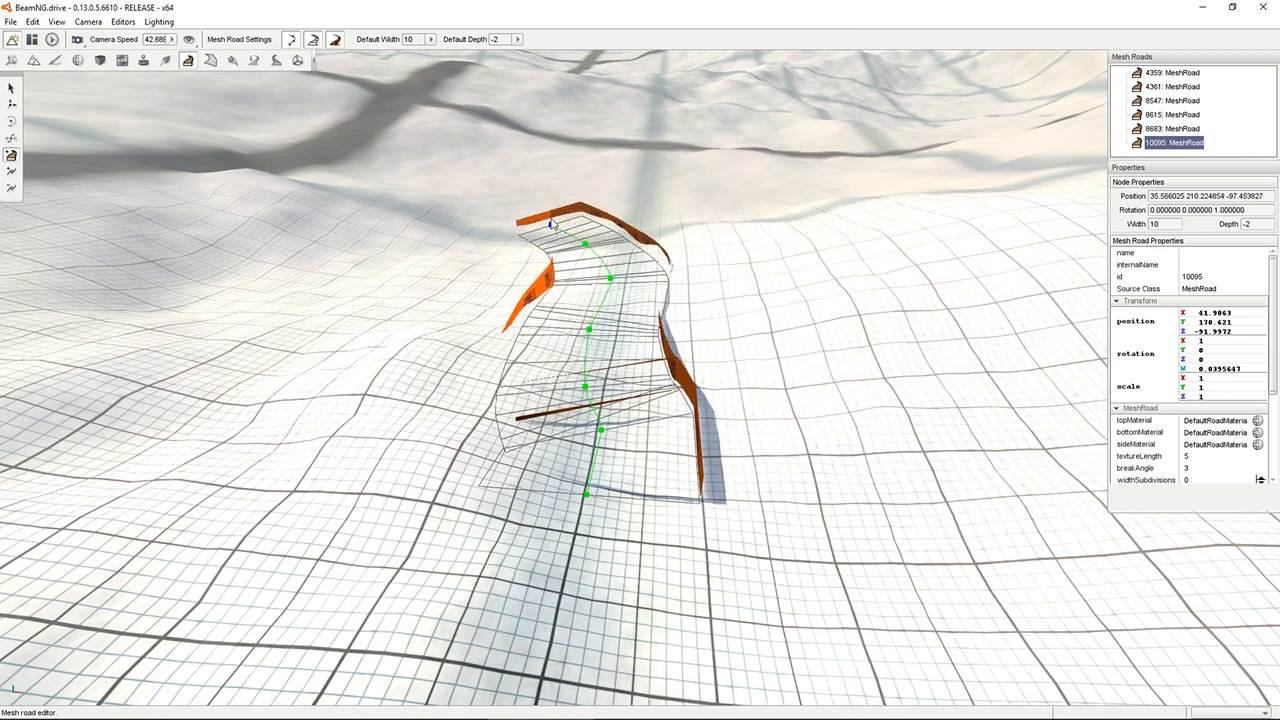
pyautogui.click(584, 243)
pyautogui.click(551, 224)
pyautogui.click(561, 189)
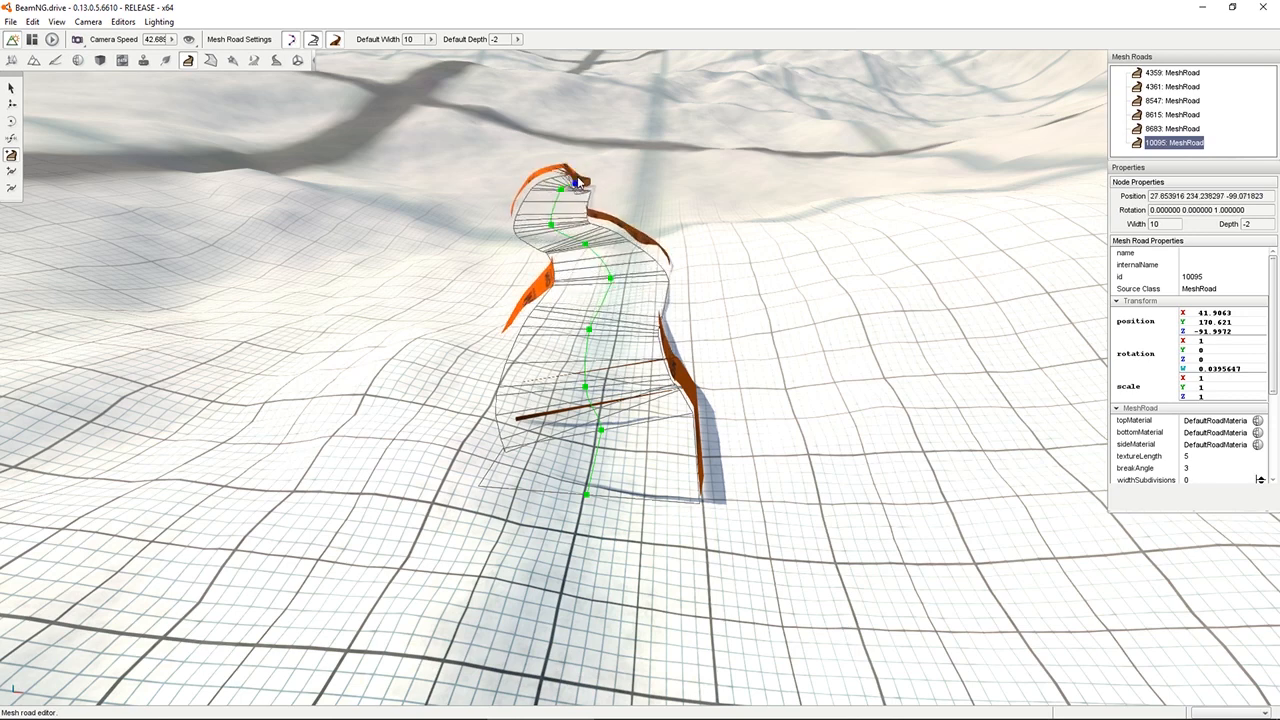
pyautogui.click(611, 169)
pyautogui.click(653, 152)
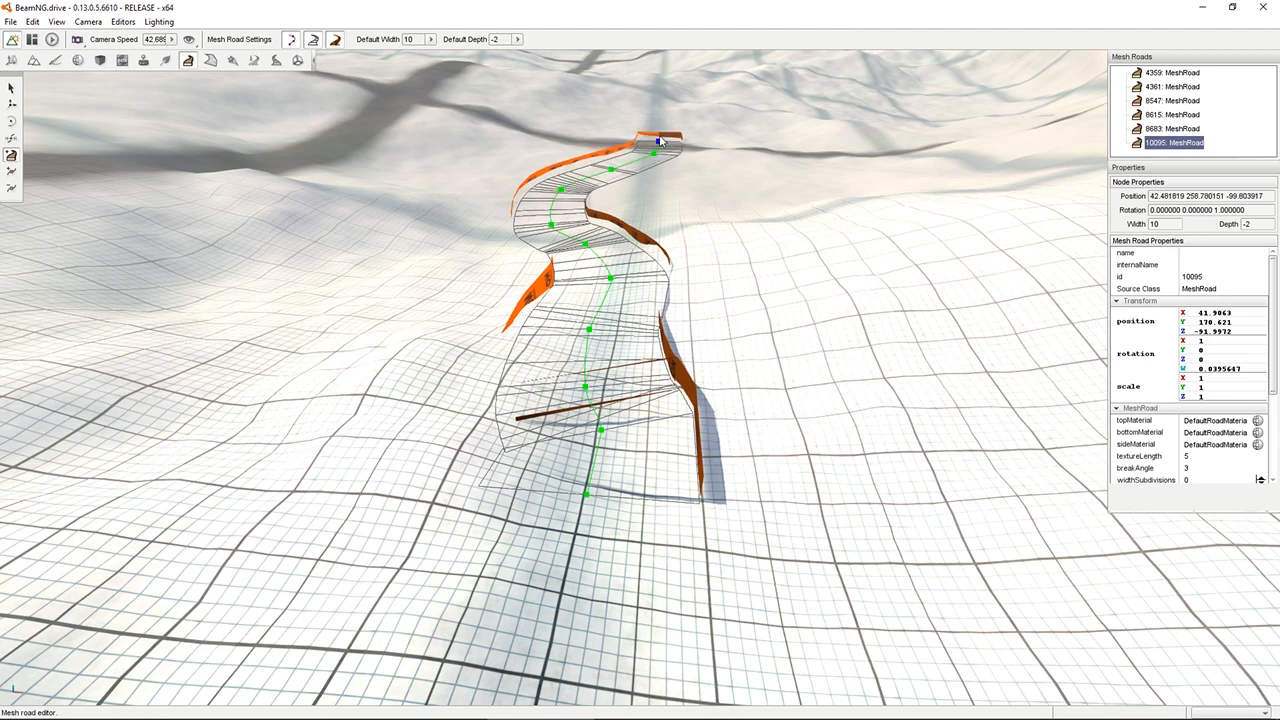
pyautogui.click(659, 131)
pyautogui.click(677, 111)
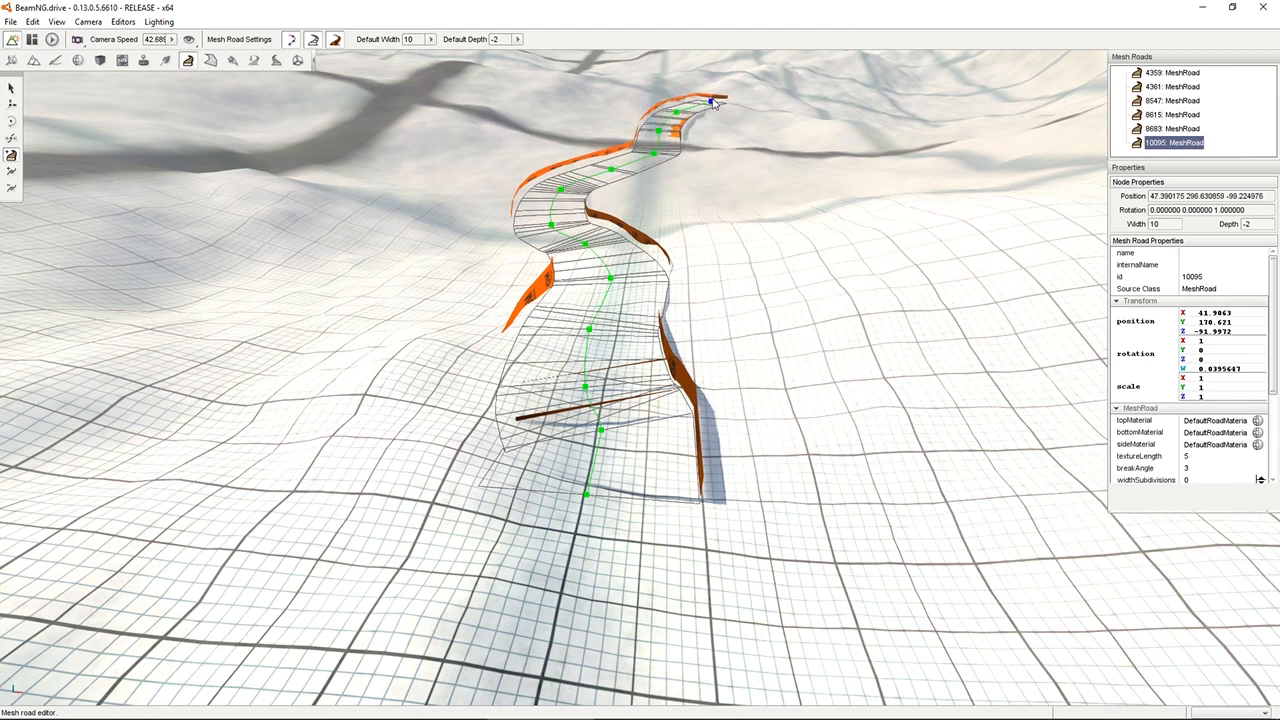
pyautogui.click(711, 100)
pyautogui.click(728, 92)
pyautogui.click(714, 72)
# Move the node at the tangled bend of the new mesh road back to about X 52.03, Y 305.02, Z -103.75.
pyautogui.moveTo(640, 360); pyautogui.dragTo(590, 385, button='right')
pyautogui.press('d')
pyautogui.press('w')
pyautogui.press('s')
pyautogui.press('d')
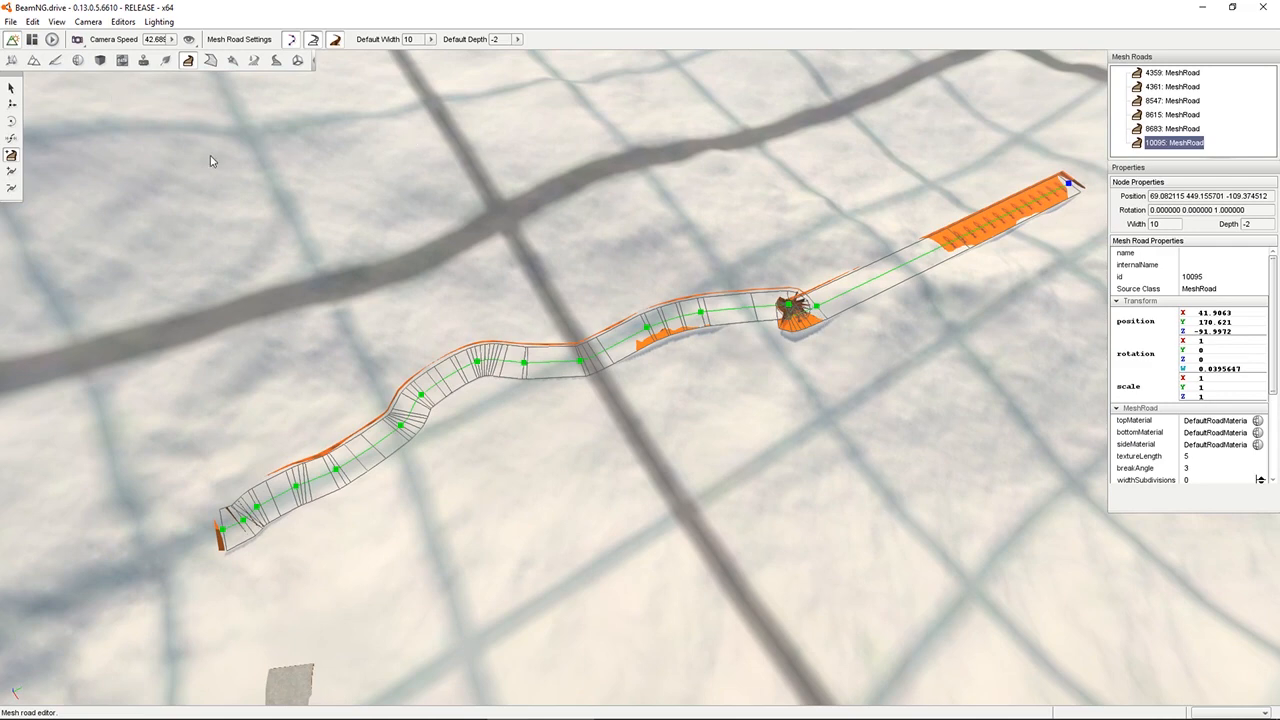
pyautogui.moveTo(726, 434); pyautogui.dragTo(360, 305, button='right')
pyautogui.press('w')
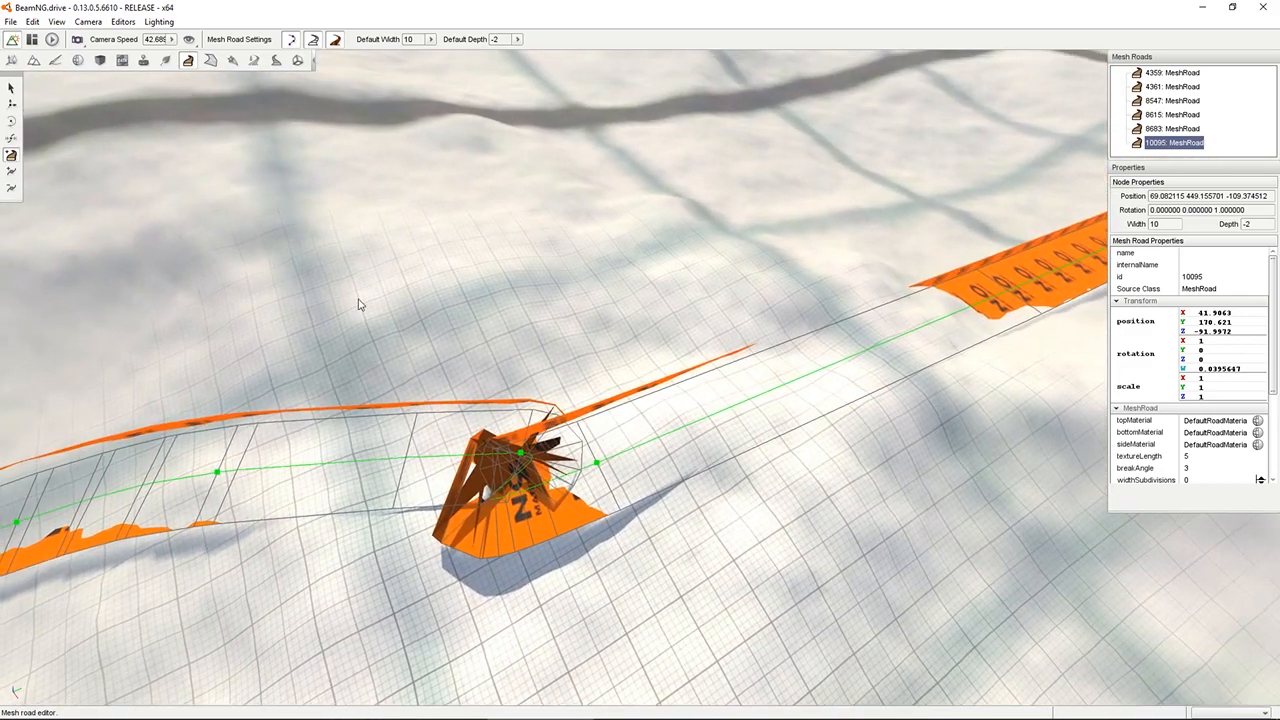
pyautogui.click(10, 106)
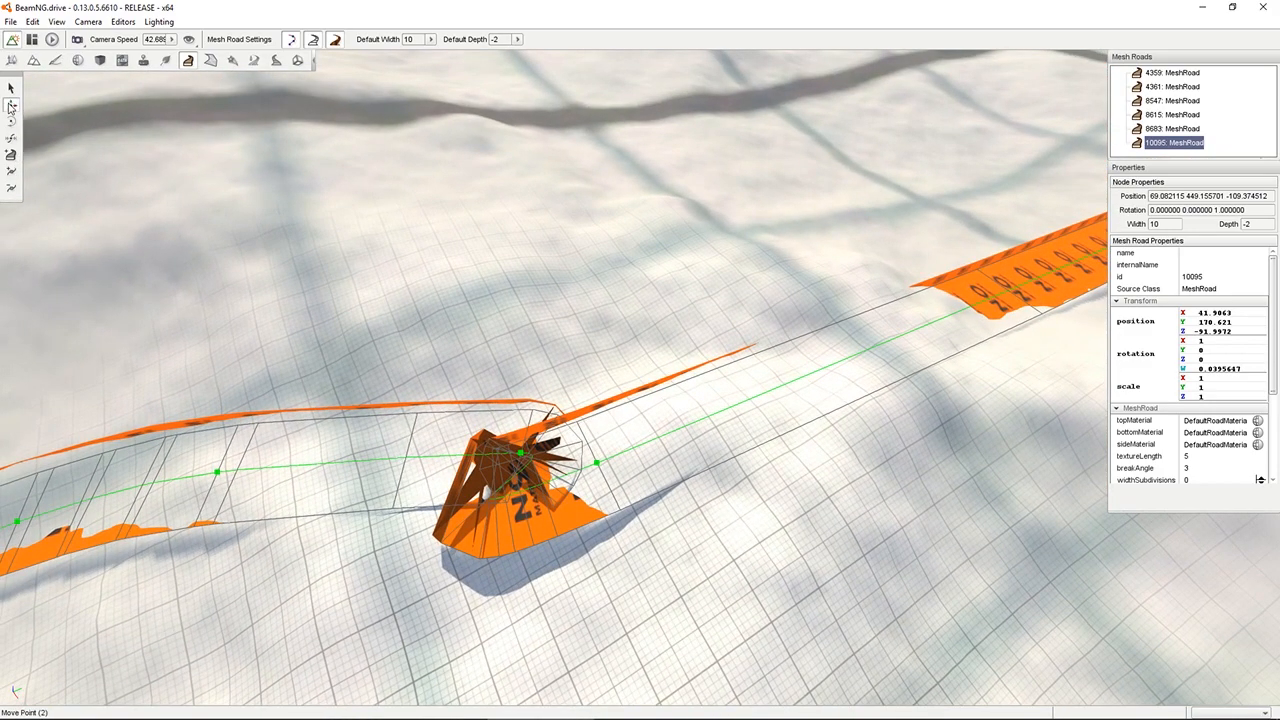
pyautogui.click(520, 454)
pyautogui.moveTo(517, 455); pyautogui.dragTo(342, 488)
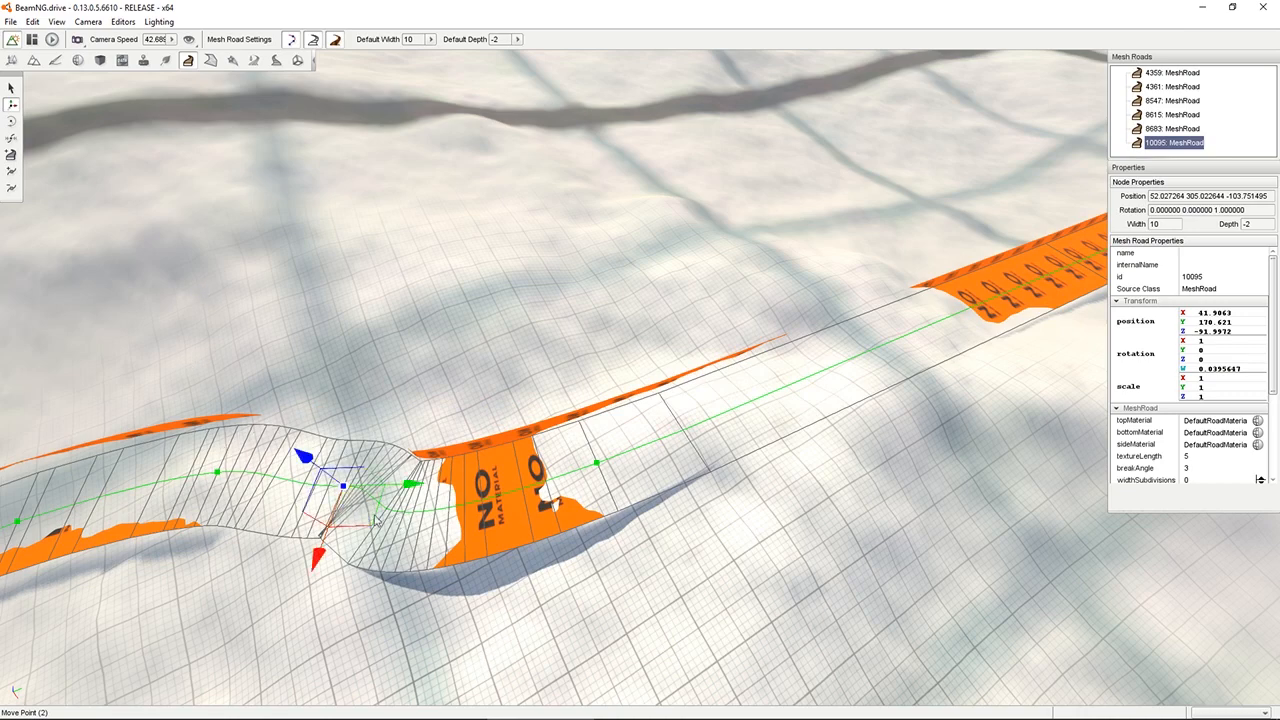
# Remove the far end node of the winding mesh road.
pyautogui.click(11, 89)
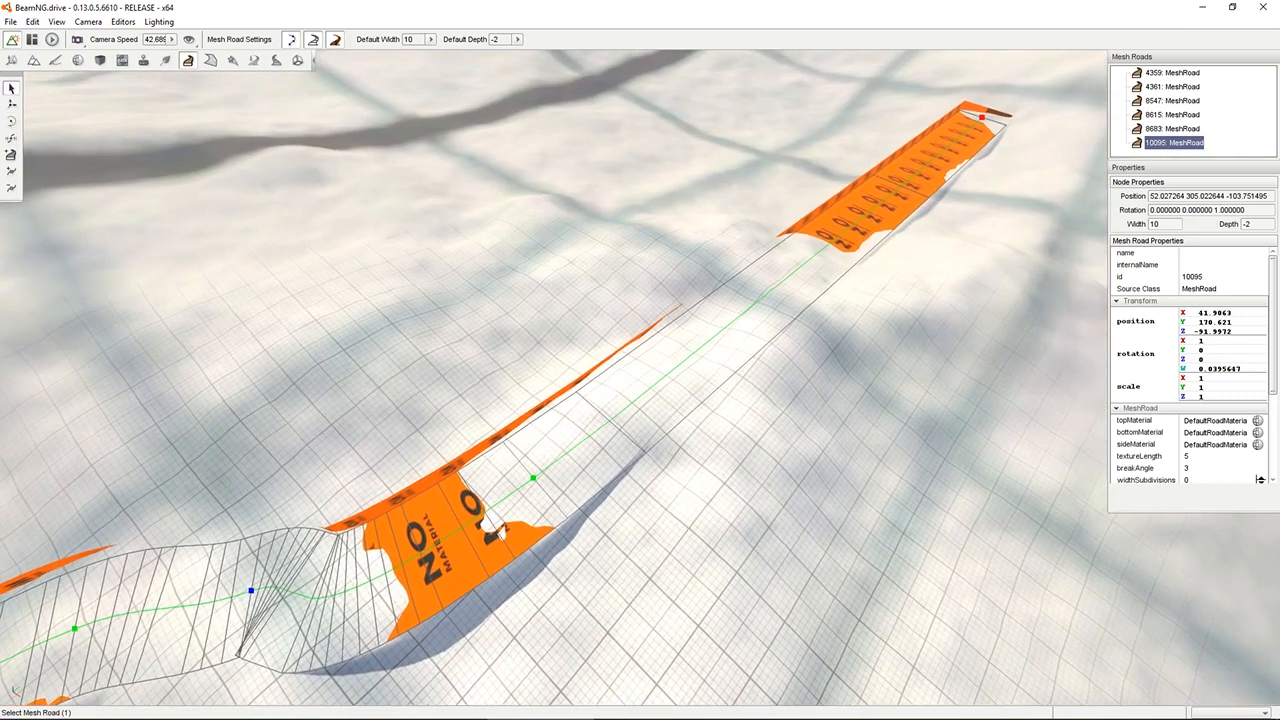
pyautogui.moveTo(640, 360)
pyautogui.mouseDown(button='right')
pyautogui.moveTo(680, 330)
pyautogui.moveTo(520, 400)
pyautogui.moveTo(440, 350)
pyautogui.moveTo(380, 180)
pyautogui.moveTo(590, 310)
pyautogui.moveTo(730, 460)
pyautogui.moveTo(880, 530)
pyautogui.moveTo(870, 500)
pyautogui.moveTo(560, 380)
pyautogui.moveTo(500, 330)
pyautogui.moveTo(700, 380)
pyautogui.moveTo(640, 350)
pyautogui.moveTo(635, 330)
pyautogui.moveTo(660, 358)
pyautogui.moveTo(790, 343)
pyautogui.moveTo(550, 365)
pyautogui.moveTo(705, 345)
pyautogui.mouseUp(button='right')
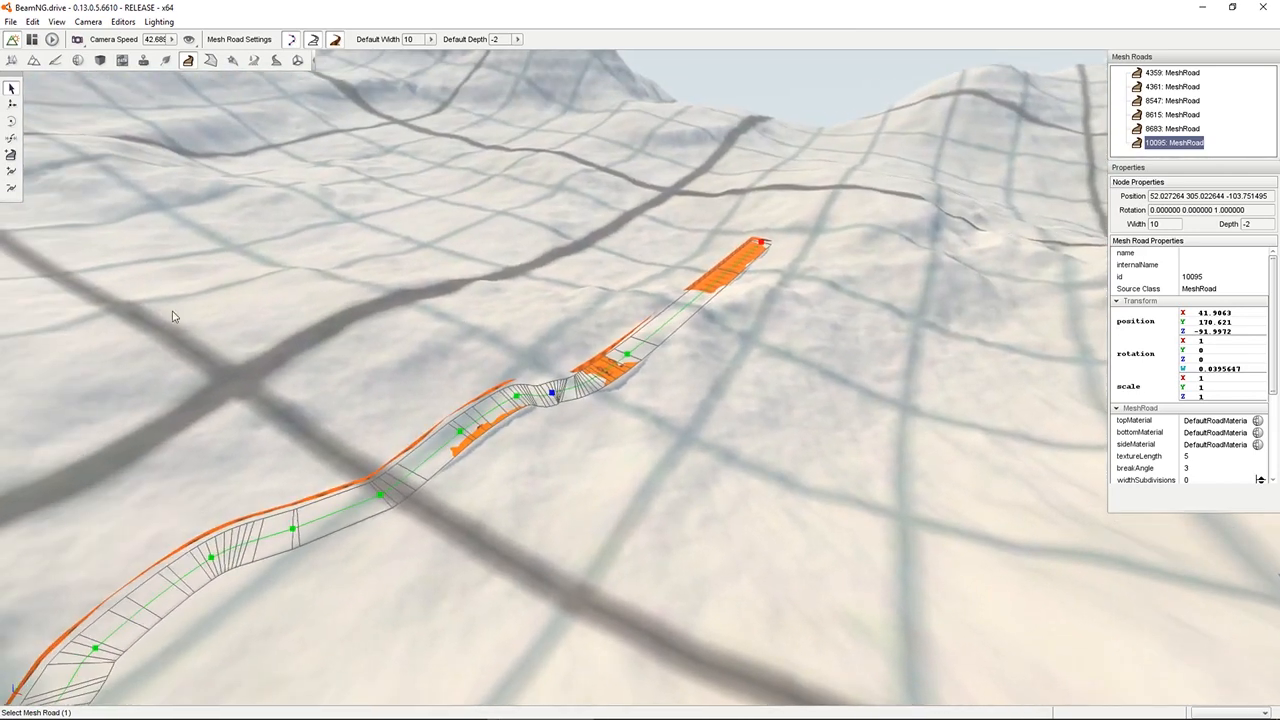
pyautogui.click(12, 189)
pyautogui.click(761, 241)
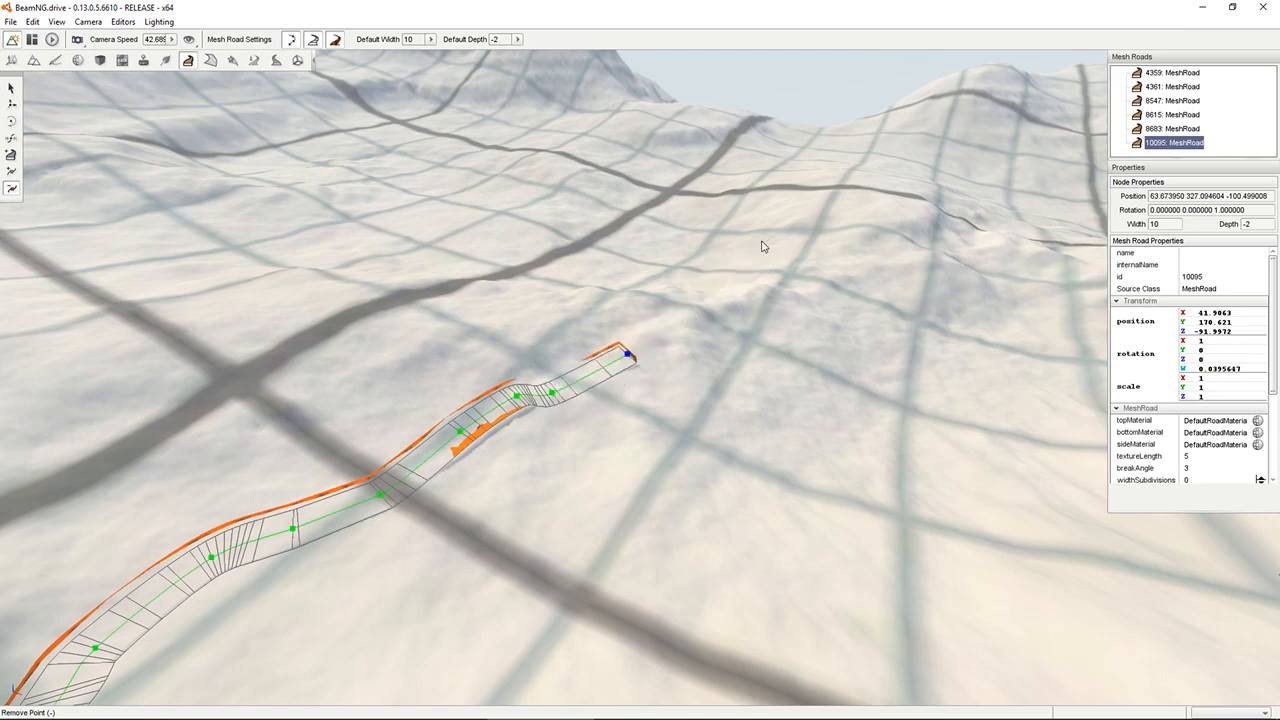
# Remove the second node at the tangled starting end of the winding mesh road.
pyautogui.press('d')
pyautogui.moveTo(607, 453); pyautogui.dragTo(376, 470, button='right')
pyautogui.press('d')
pyautogui.press('w')
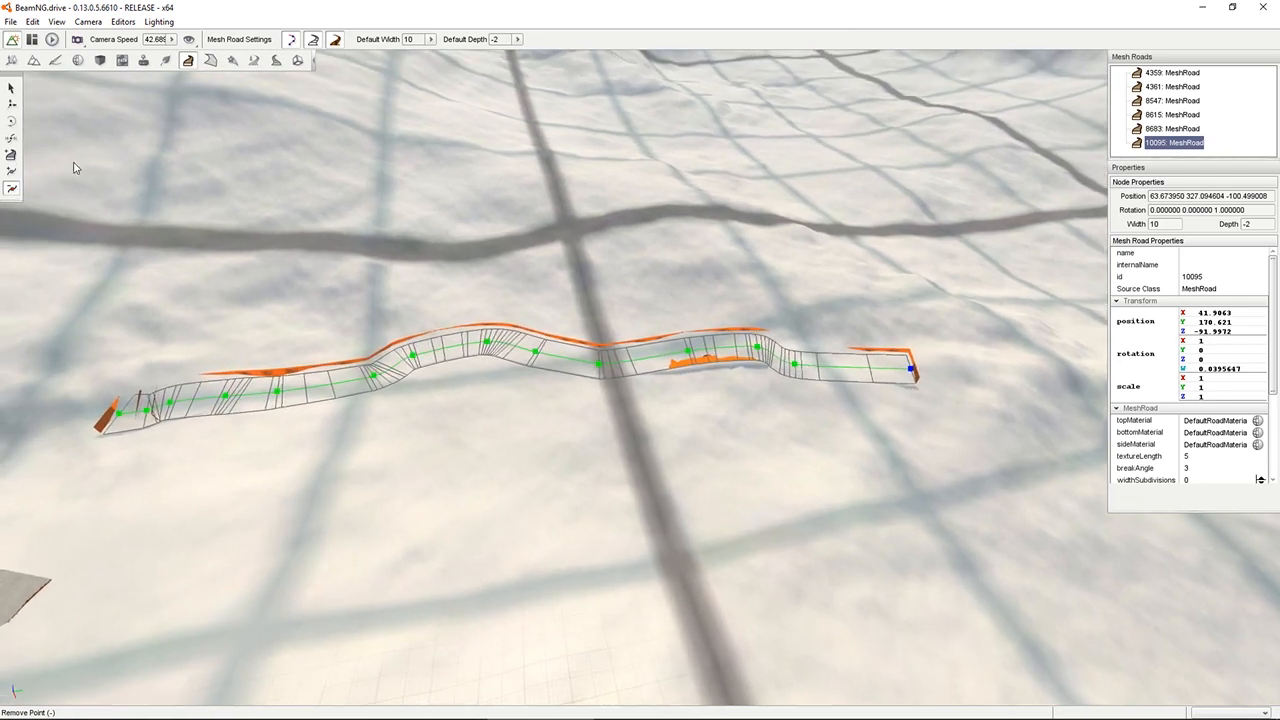
pyautogui.click(13, 89)
pyautogui.moveTo(192, 405); pyautogui.dragTo(130, 405, button='right')
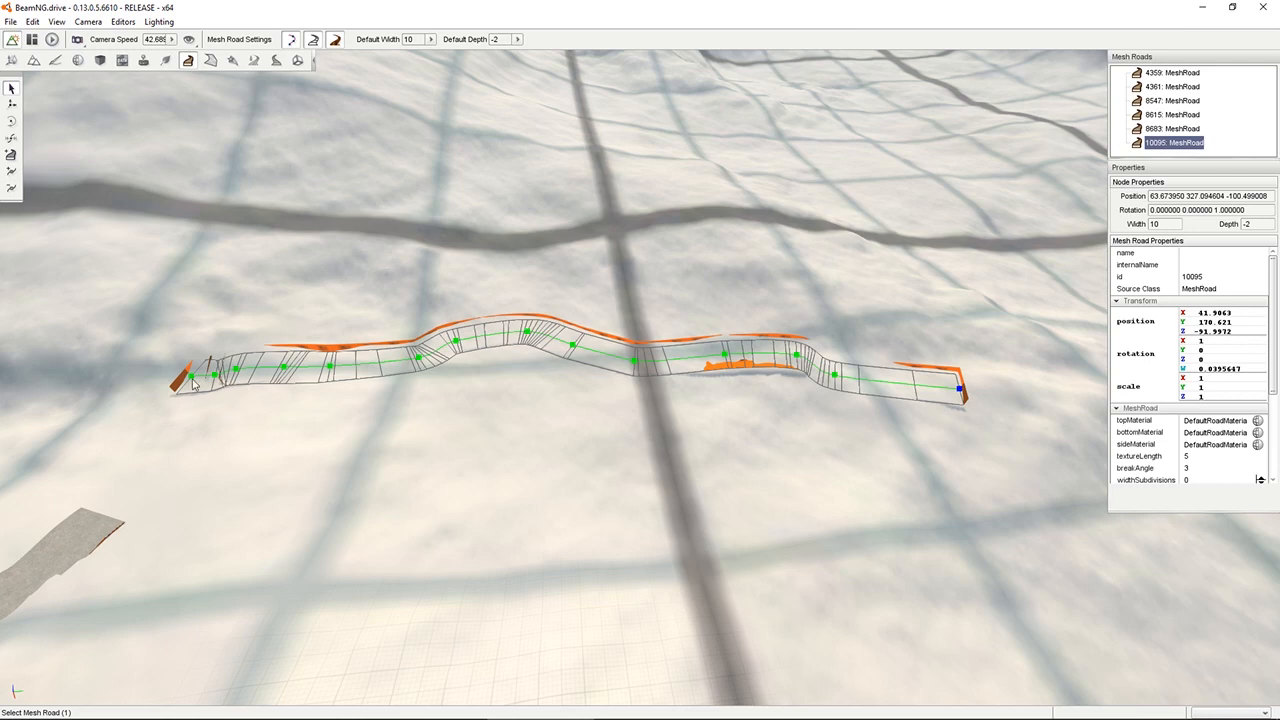
pyautogui.moveTo(212, 440)
pyautogui.mouseDown(button='right')
pyautogui.moveTo(120, 500)
pyautogui.moveTo(100, 500)
pyautogui.moveTo(100, 450)
pyautogui.moveTo(40, 505)
pyautogui.moveTo(40, 380)
pyautogui.moveTo(20, 350)
pyautogui.moveTo(5, 360)
pyautogui.moveTo(35, 383)
pyautogui.moveTo(225, 435)
pyautogui.moveTo(213, 446)
pyautogui.mouseUp(button='right')
pyautogui.press('w')
pyautogui.press('w')
pyautogui.press('w')
pyautogui.press('d')
pyautogui.press('a')
pyautogui.press('a')
pyautogui.press('d')
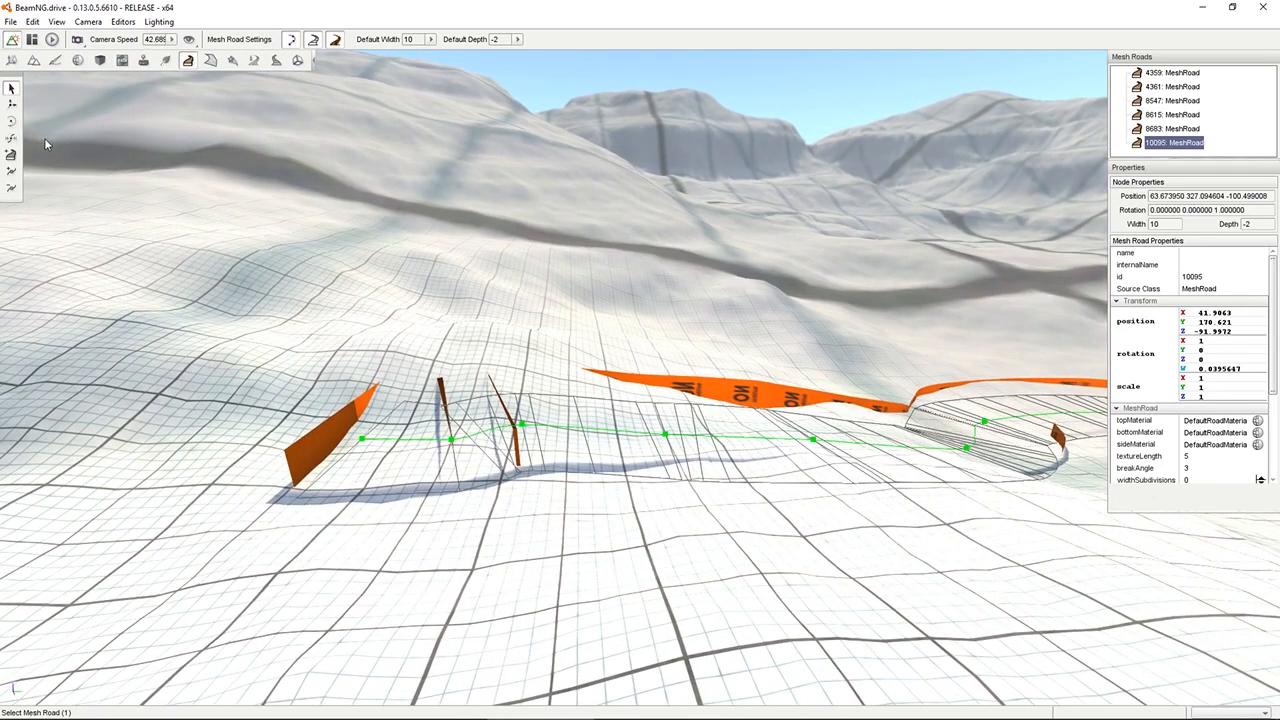
pyautogui.click(11, 188)
pyautogui.click(451, 442)
# Switch to the terrain editor and choose the Align with mesh brush.
pyautogui.press('d')
pyautogui.moveTo(555, 530); pyautogui.dragTo(660, 485, button='right')
pyautogui.press('s')
pyautogui.press('w')
pyautogui.press('s')
pyautogui.click(34, 61)
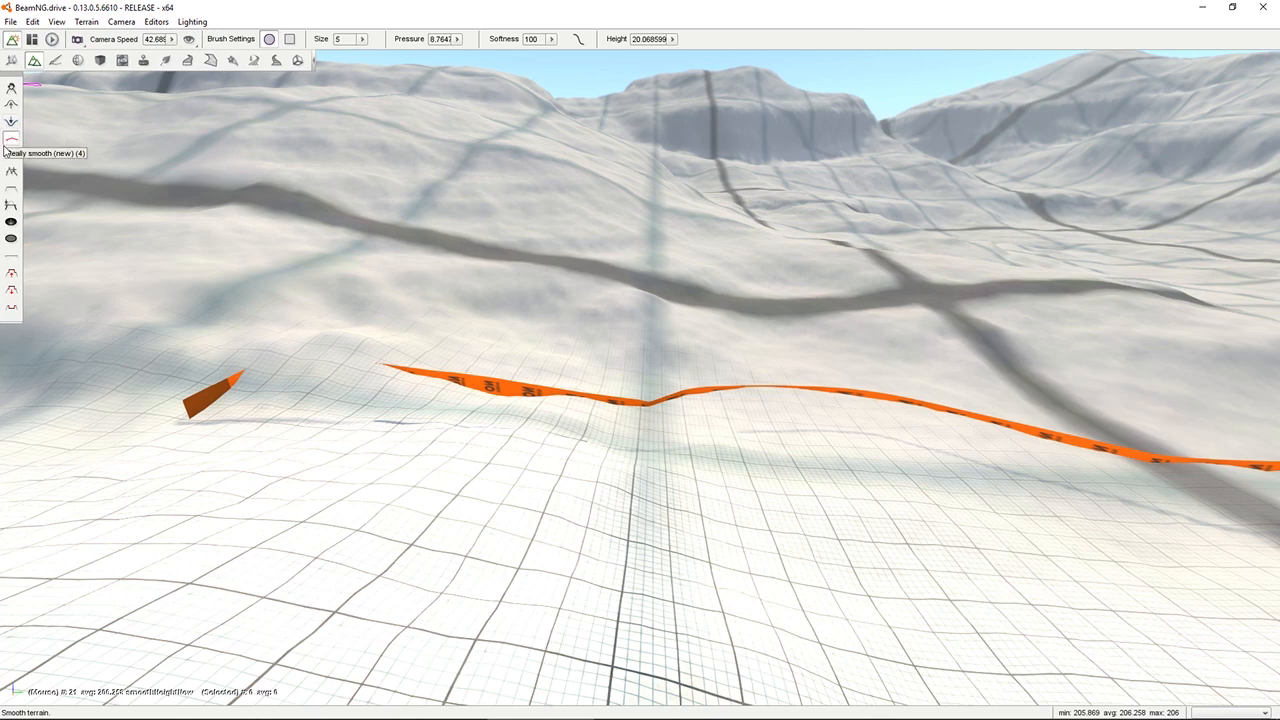
pyautogui.click(12, 292)
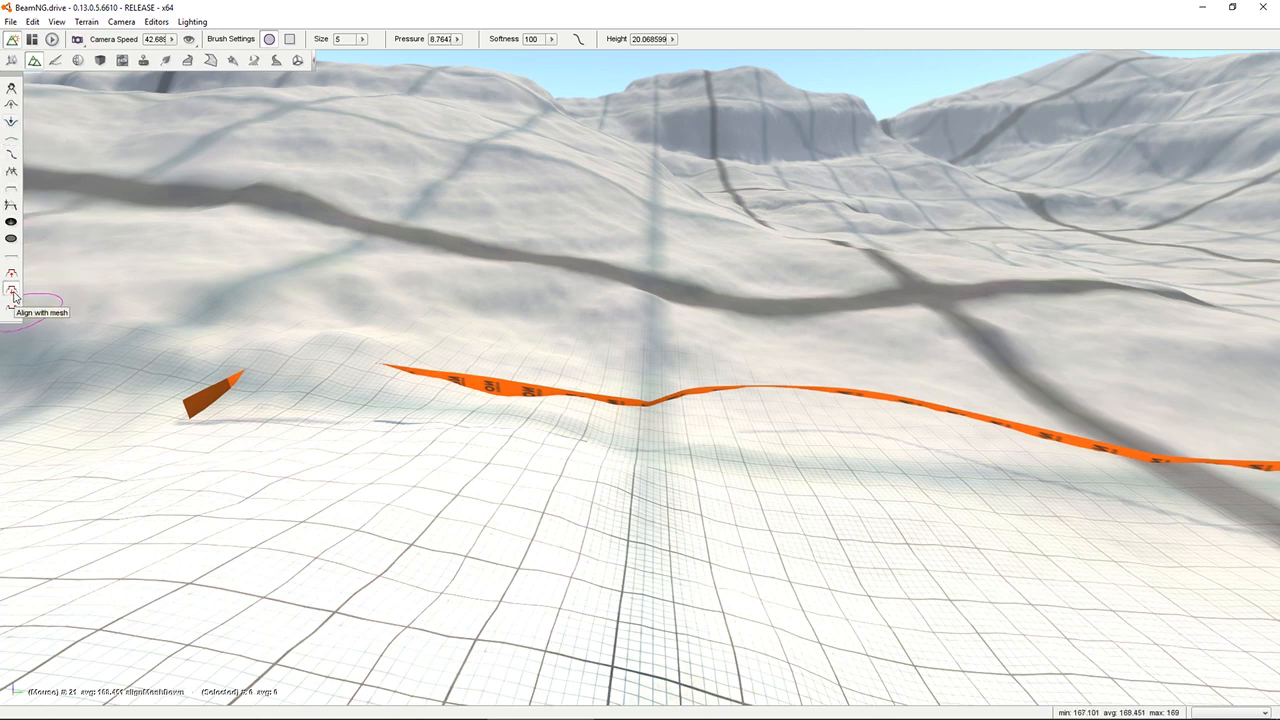
# Set the terrain brush size to 40 and its pressure to 100.
pyautogui.press('w')
pyautogui.moveTo(328, 395)
pyautogui.mouseDown(button='right')
pyautogui.moveTo(394, 232)
pyautogui.moveTo(420, 425)
pyautogui.moveTo(600, 342)
pyautogui.moveTo(615, 322)
pyautogui.moveTo(425, 375)
pyautogui.moveTo(438, 372)
pyautogui.moveTo(340, 375)
pyautogui.moveTo(420, 300)
pyautogui.moveTo(400, 110)
pyautogui.moveTo(335, 335)
pyautogui.mouseUp(button='right')
pyautogui.press('s')
pyautogui.moveTo(220, 445); pyautogui.dragTo(329, 394, button='right')
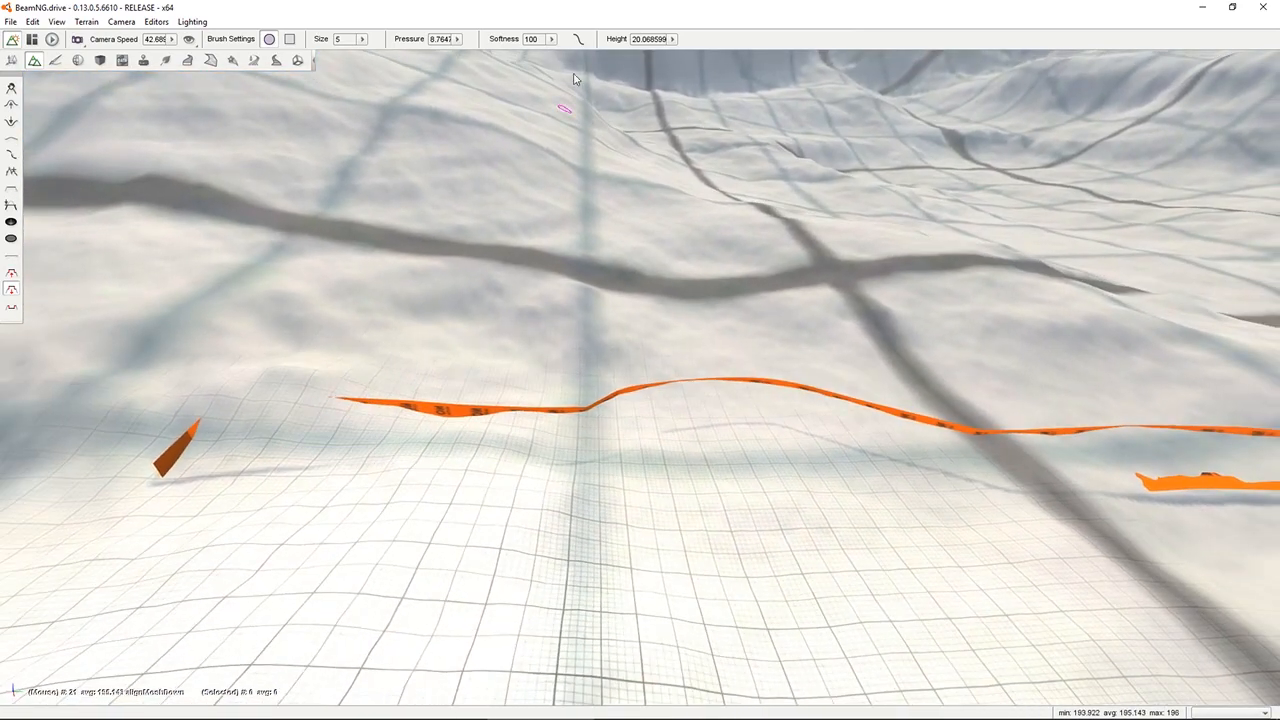
pyautogui.click(362, 40)
pyautogui.moveTo(329, 56); pyautogui.dragTo(405, 56)
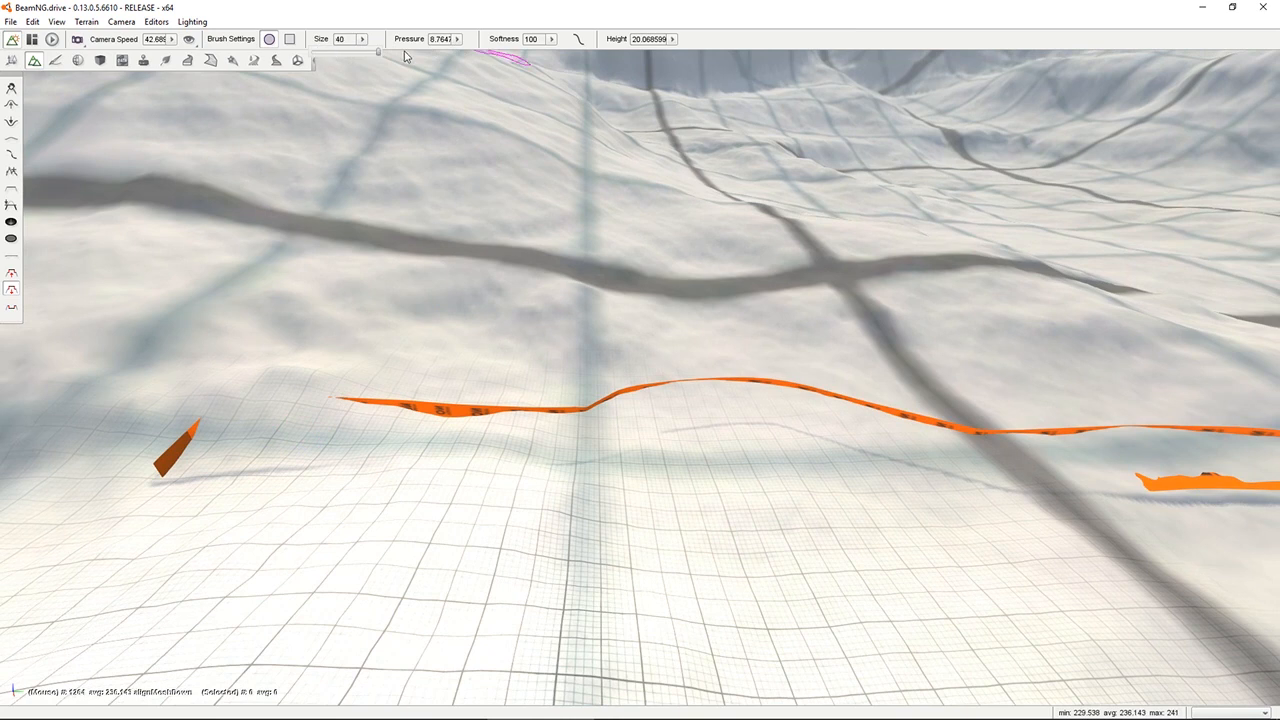
pyautogui.click(458, 40)
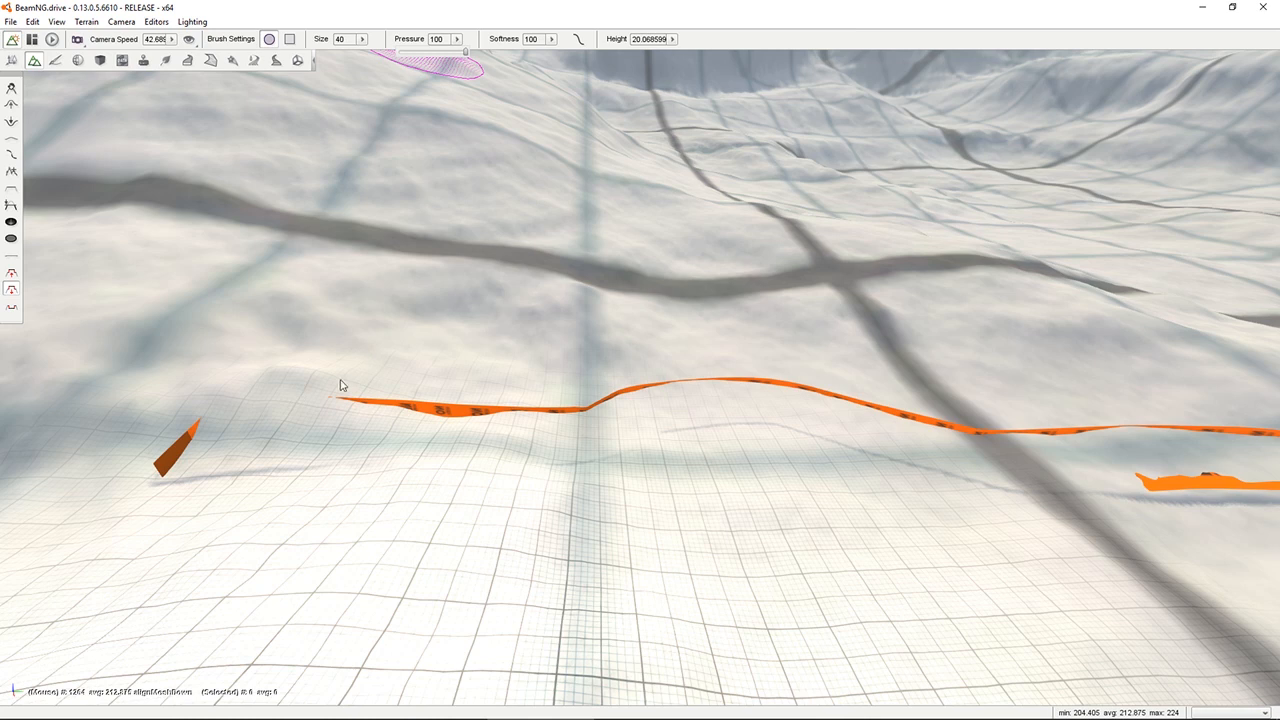
# Brush along the entire winding mesh road to align the terrain with it.
pyautogui.click(243, 449)
pyautogui.moveTo(260, 480)
pyautogui.mouseDown()
pyautogui.moveTo(250, 470)
pyautogui.moveTo(528, 414)
pyautogui.moveTo(368, 463)
pyautogui.moveTo(171, 343)
pyautogui.moveTo(514, 457)
pyautogui.moveTo(680, 400)
pyautogui.moveTo(755, 412)
pyautogui.moveTo(629, 414)
pyautogui.moveTo(891, 423)
pyautogui.moveTo(1043, 447)
pyautogui.mouseUp()
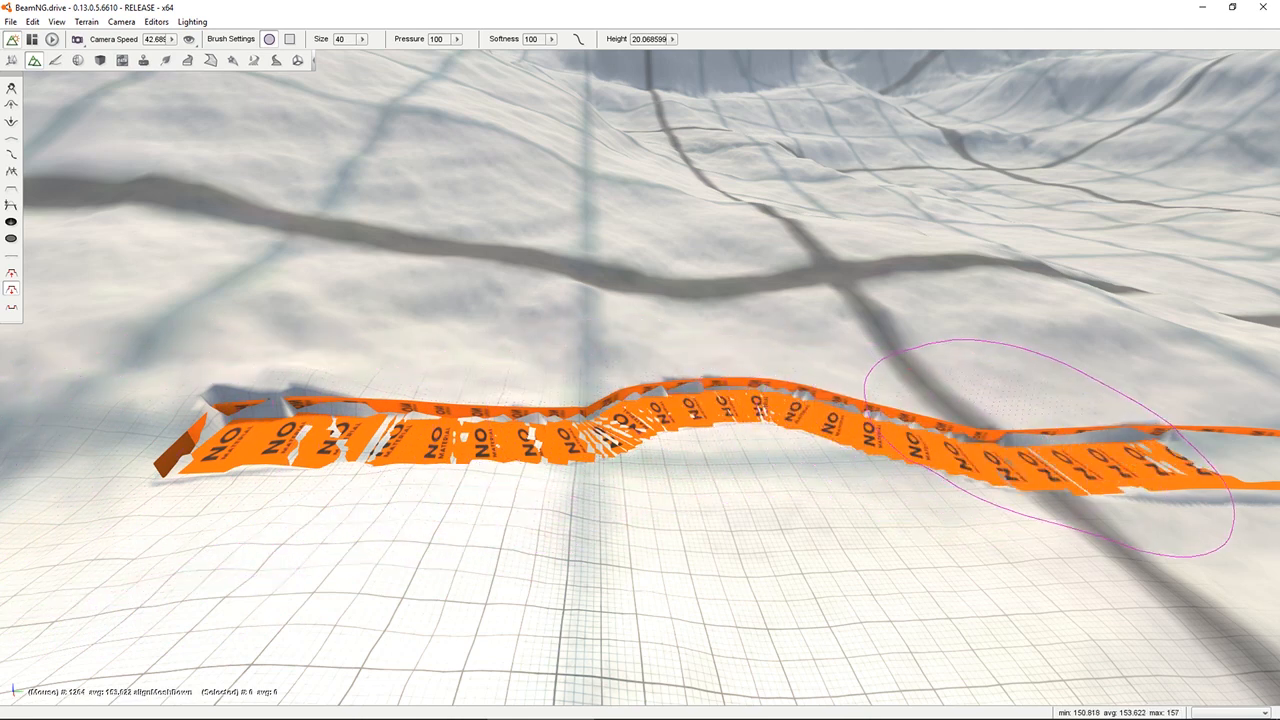
pyautogui.moveTo(1043, 447); pyautogui.dragTo(1200, 447, button='right')
pyautogui.moveTo(830, 390); pyautogui.dragTo(994, 423, button='right')
pyautogui.moveTo(994, 423)
pyautogui.mouseDown()
pyautogui.moveTo(871, 414)
pyautogui.moveTo(1014, 366)
pyautogui.moveTo(1087, 373)
pyautogui.mouseUp()
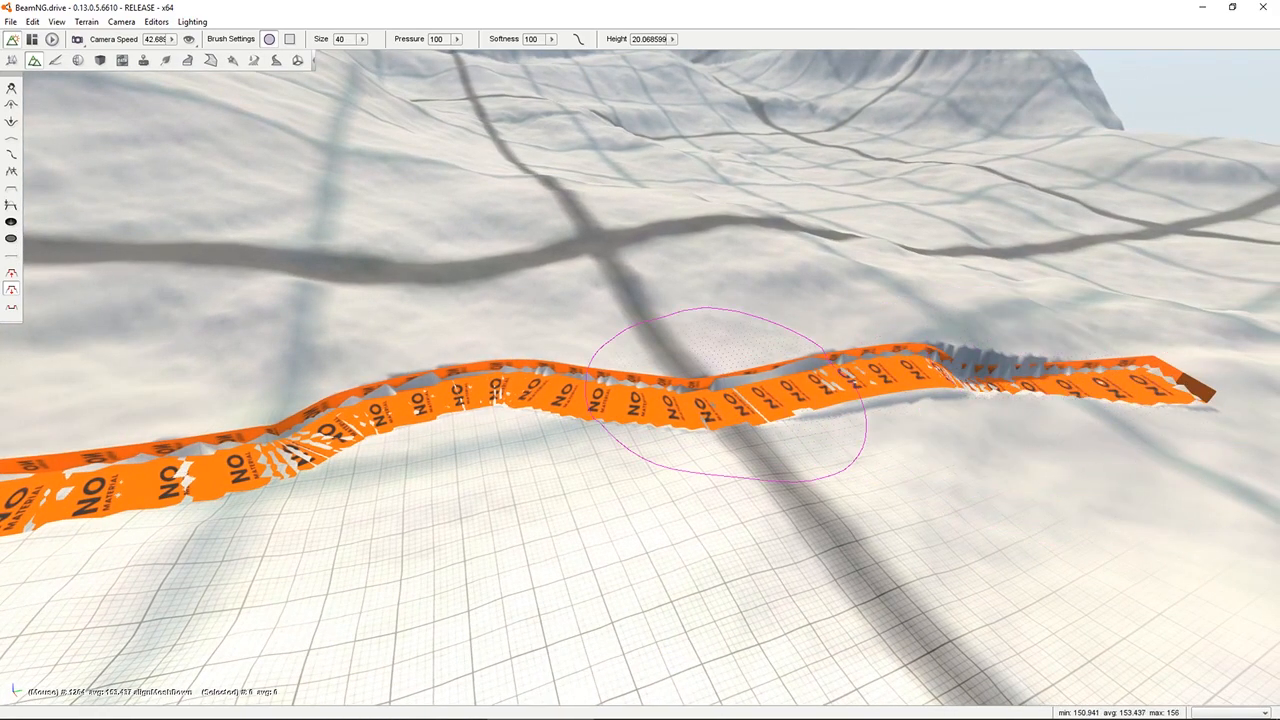
pyautogui.moveTo(550, 405)
pyautogui.mouseDown(button='right')
pyautogui.moveTo(691, 394)
pyautogui.moveTo(520, 366)
pyautogui.mouseUp(button='right')
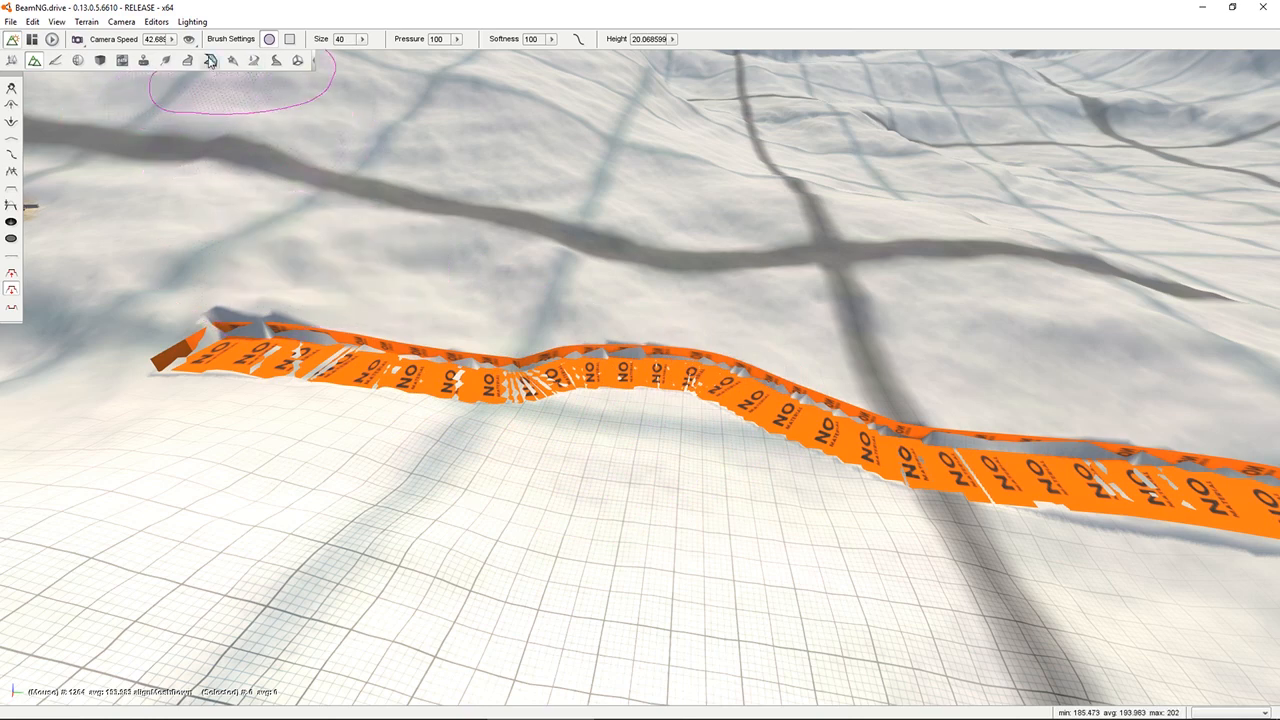
# Delete the winding MeshRoad object, the last entry in the scene tree, using the object editor.
pyautogui.click(11, 60)
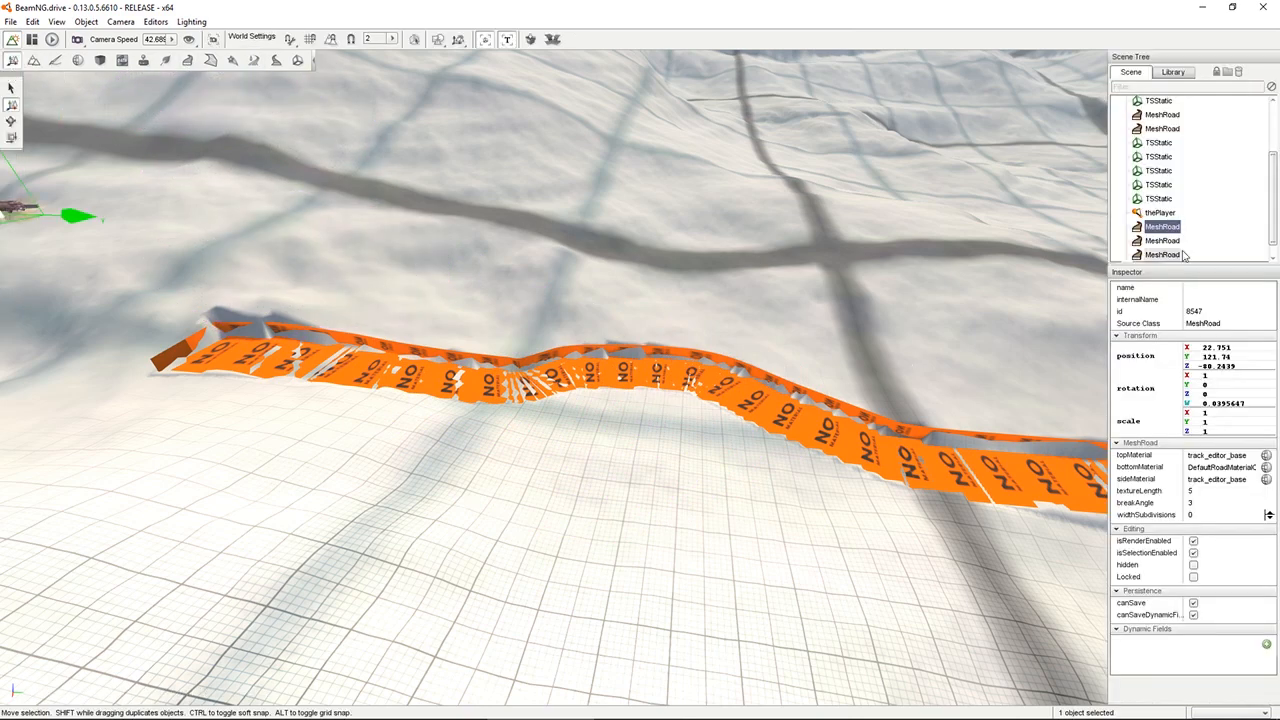
pyautogui.click(1273, 256)
pyautogui.click(1162, 255)
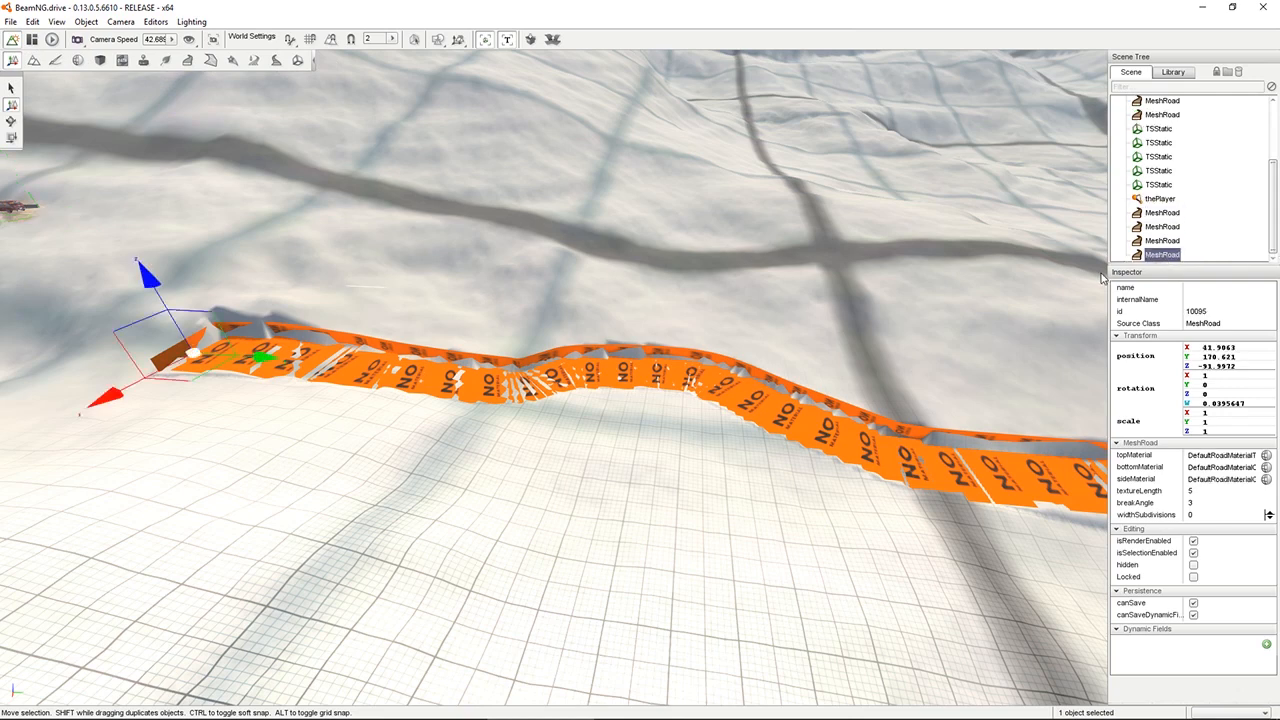
pyautogui.press('Delete')
# Leave the world editor, resume the simulation, and bring the car onto the roadbed carved into the terrain.
pyautogui.moveTo(589, 318); pyautogui.dragTo(268, 248, button='right')
pyautogui.press('w')
pyautogui.press('w')
pyautogui.moveTo(554, 377); pyautogui.dragTo(980, 385, button='right')
pyautogui.press('w')
pyautogui.moveTo(640, 360); pyautogui.dragTo(860, 370, button='right')
pyautogui.moveTo(725, 480); pyautogui.dragTo(655, 372, button='right')
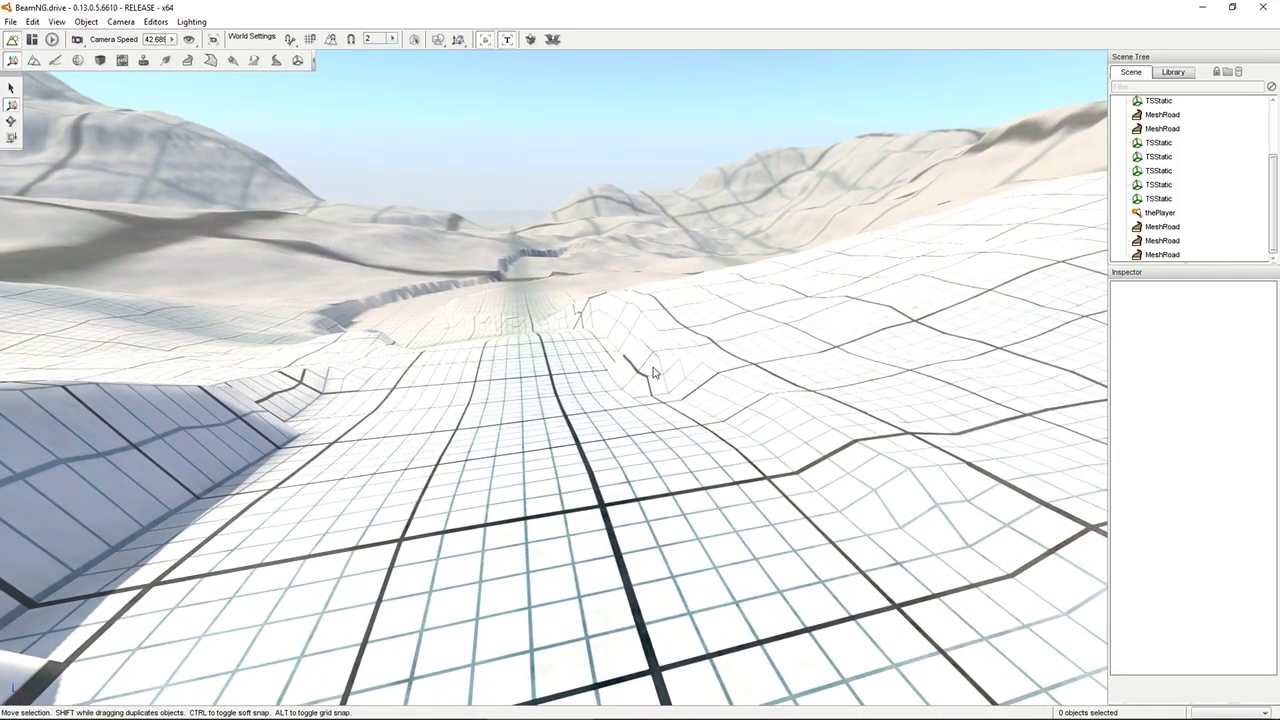
pyautogui.press('F11')
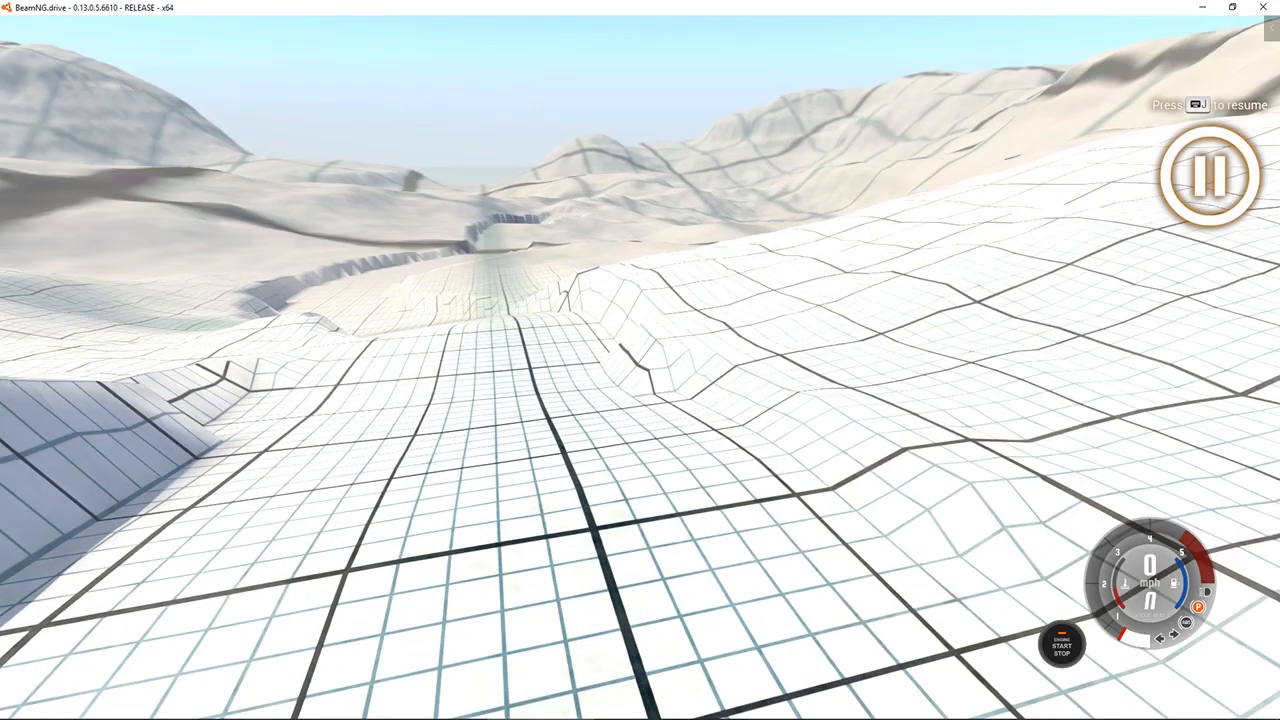
pyautogui.press('j')
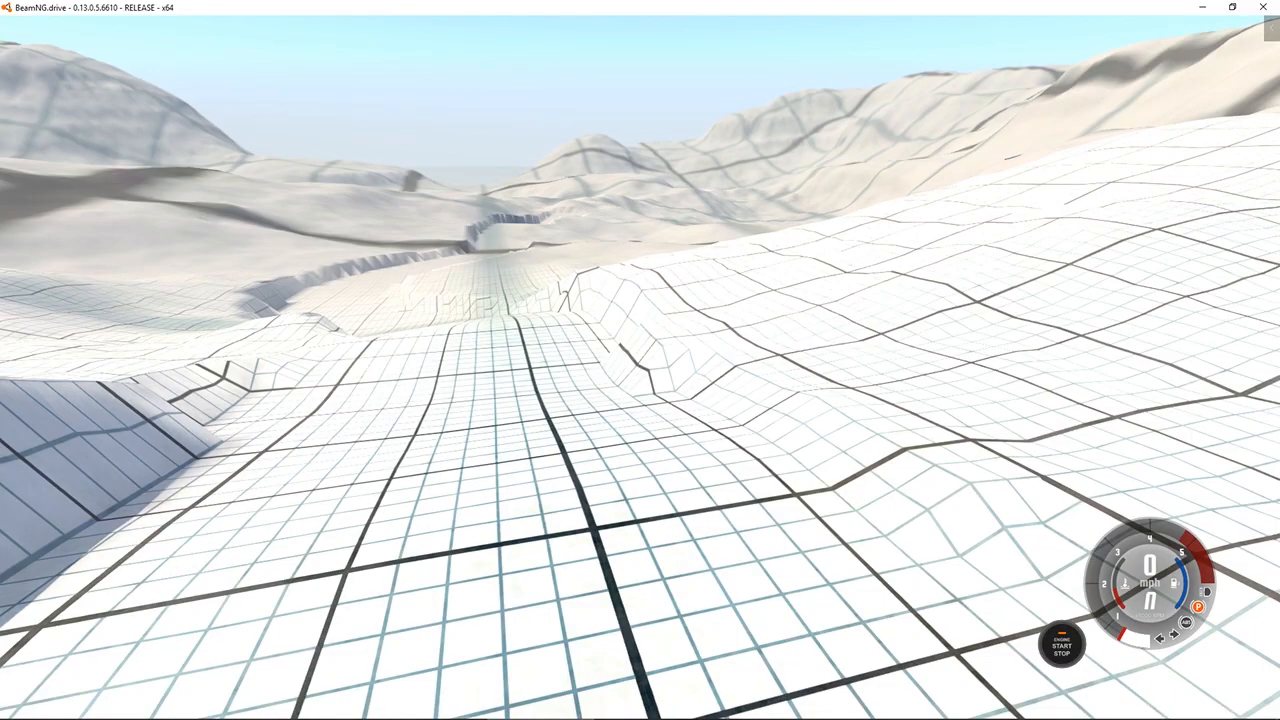
pyautogui.press('F7')
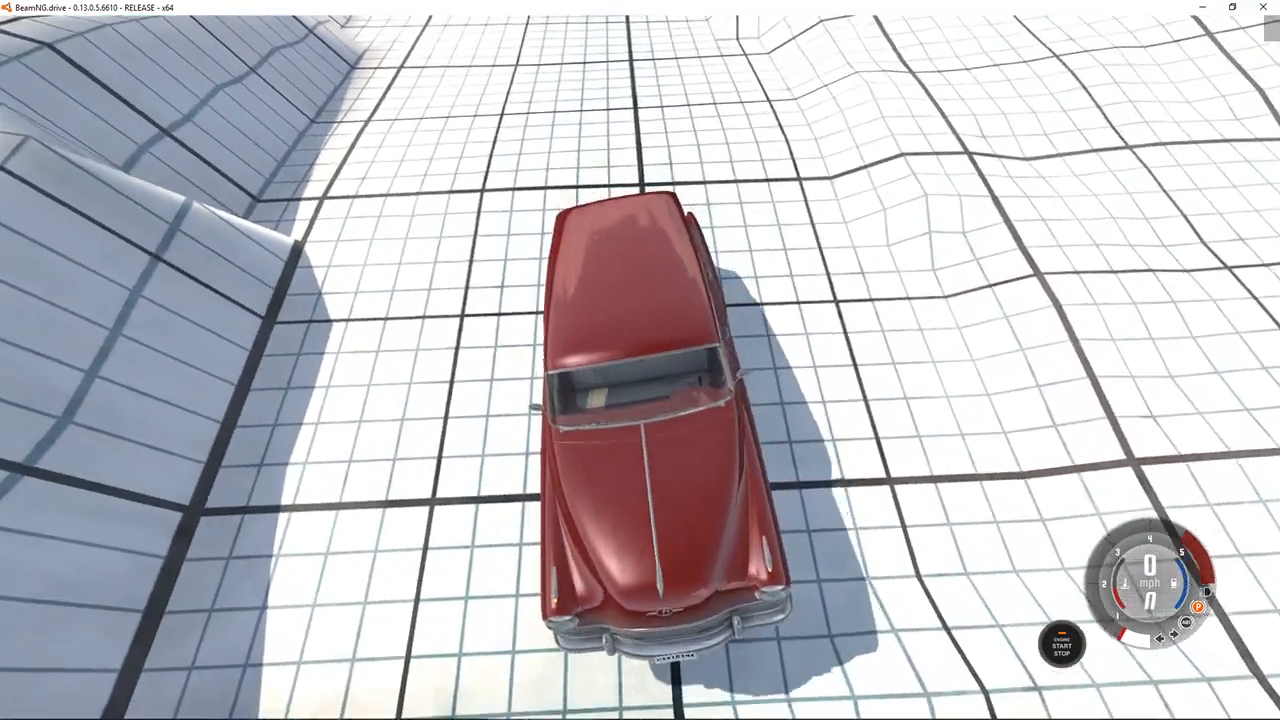
# Back the car around and test-drive it forward along the carved terrain road.
pyautogui.press('Down')
pyautogui.press('Left')
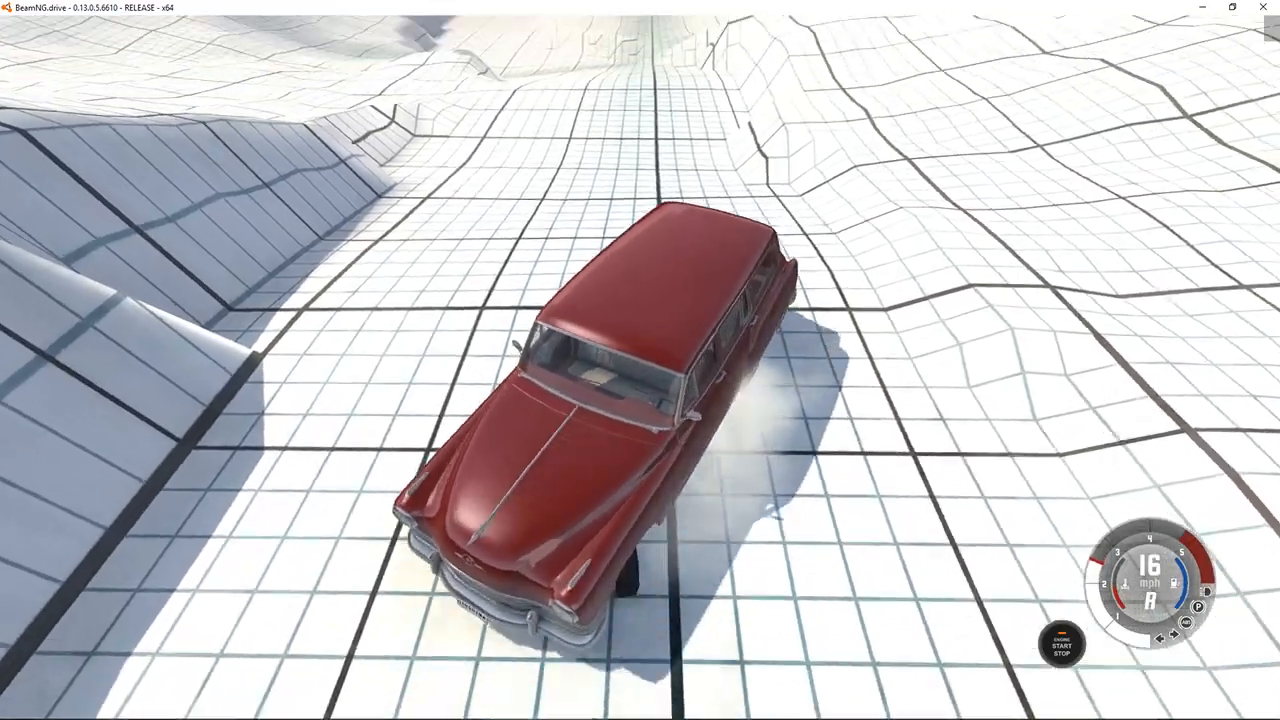
pyautogui.press('Up')
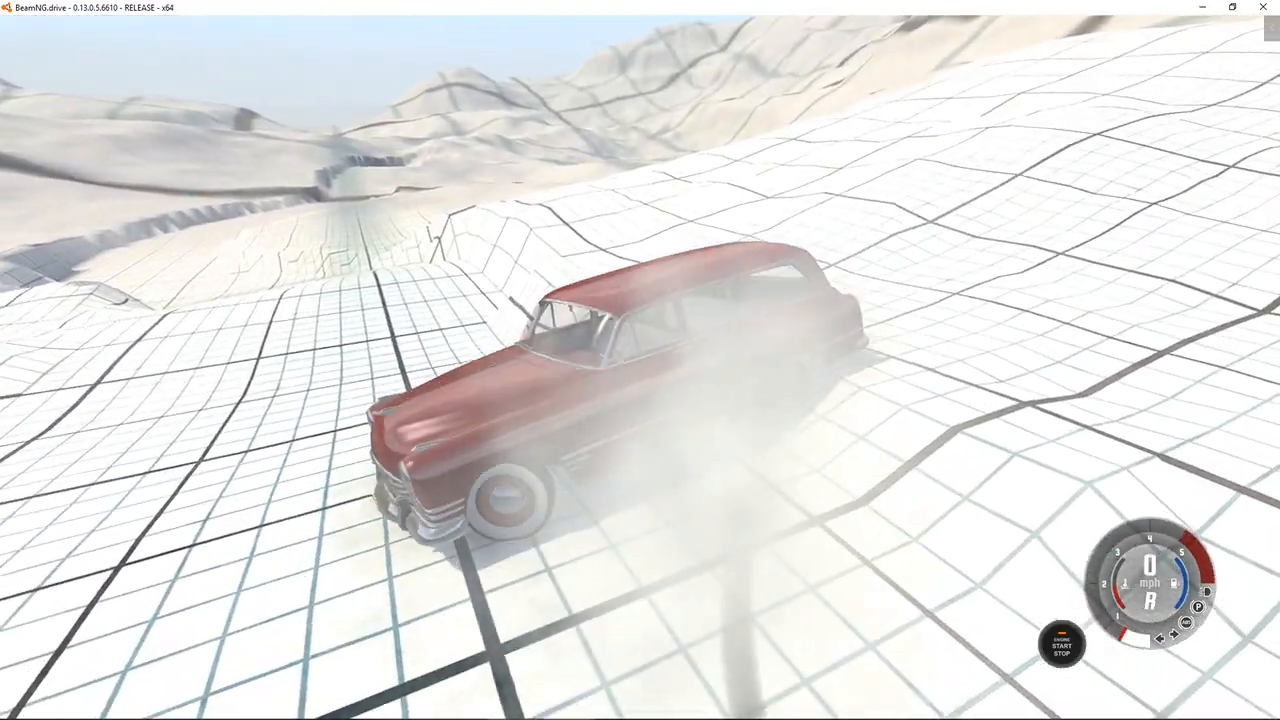
pyautogui.press('Up')
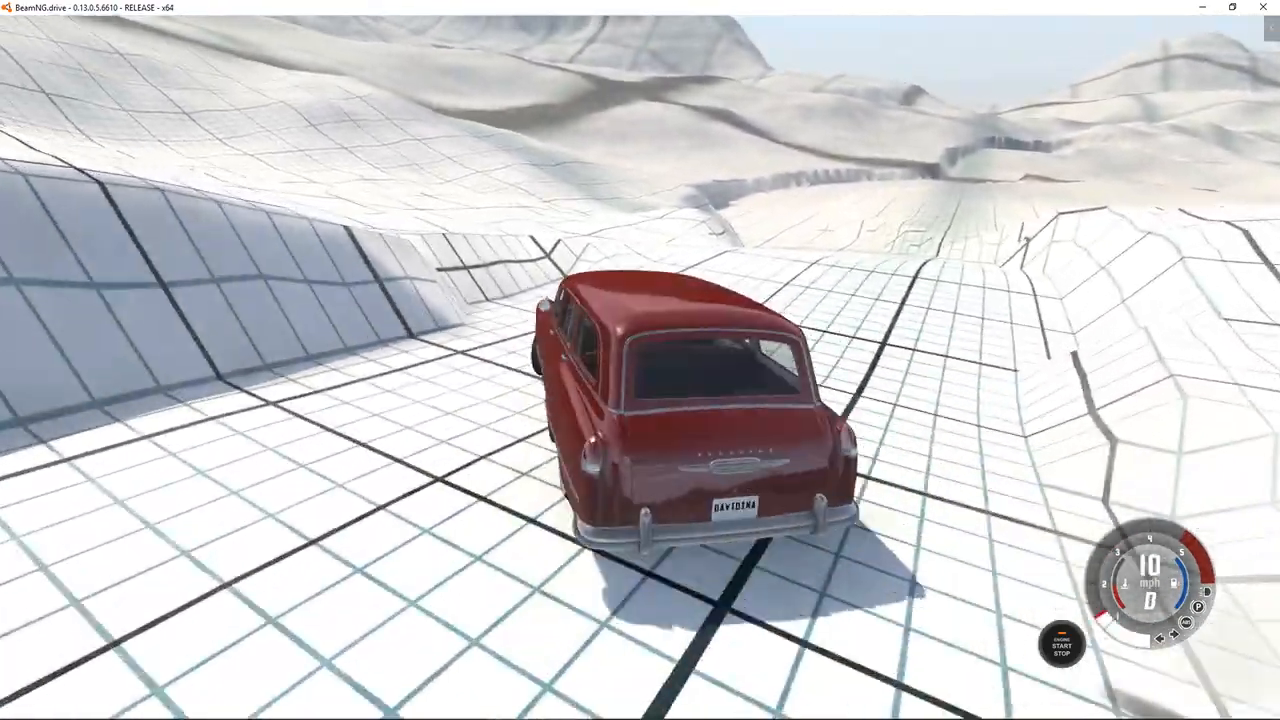
pyautogui.press('Up')
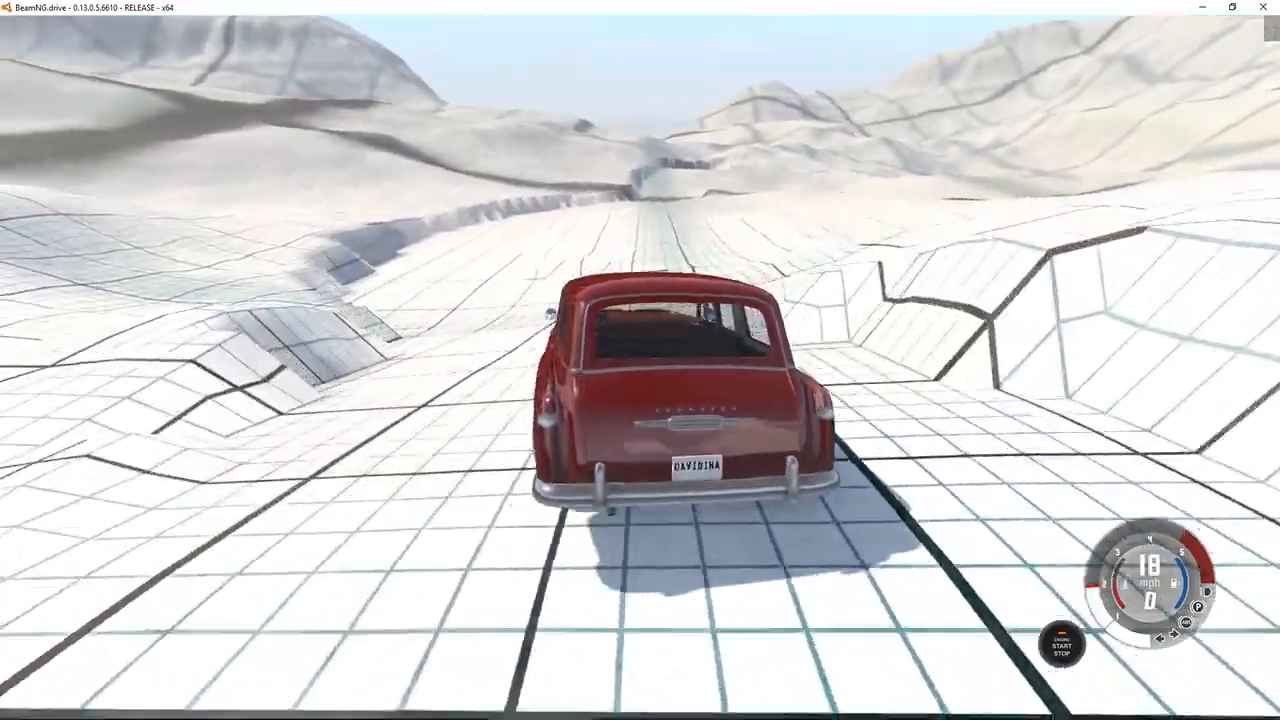
pyautogui.press('Up')
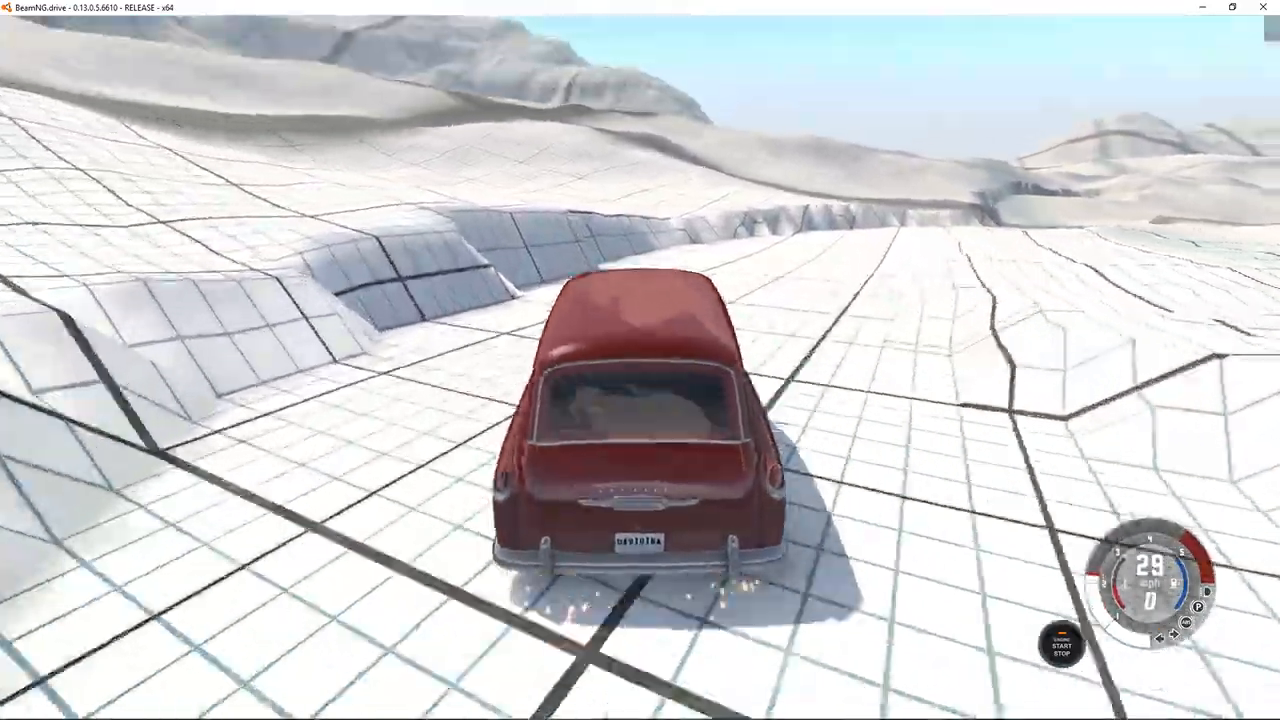
# Turn the car around and drive back along the full carved road toward its starting end.
pyautogui.press('Left')
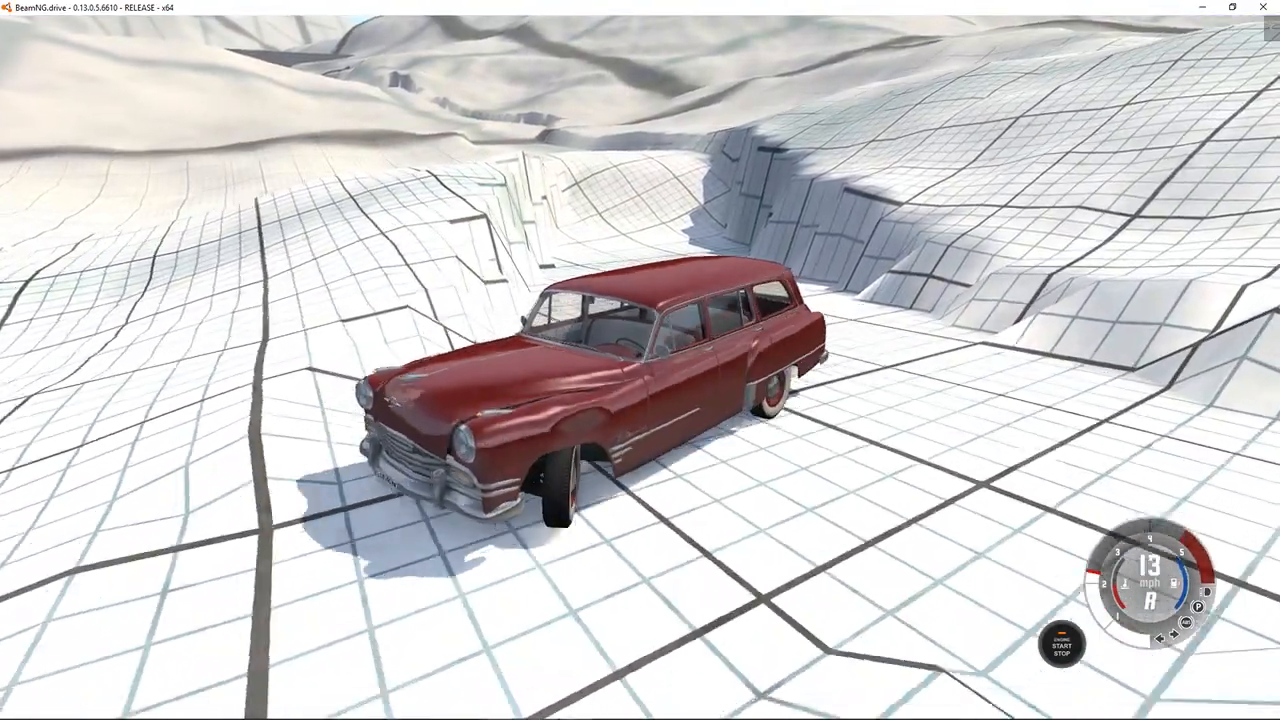
pyautogui.press('Up')
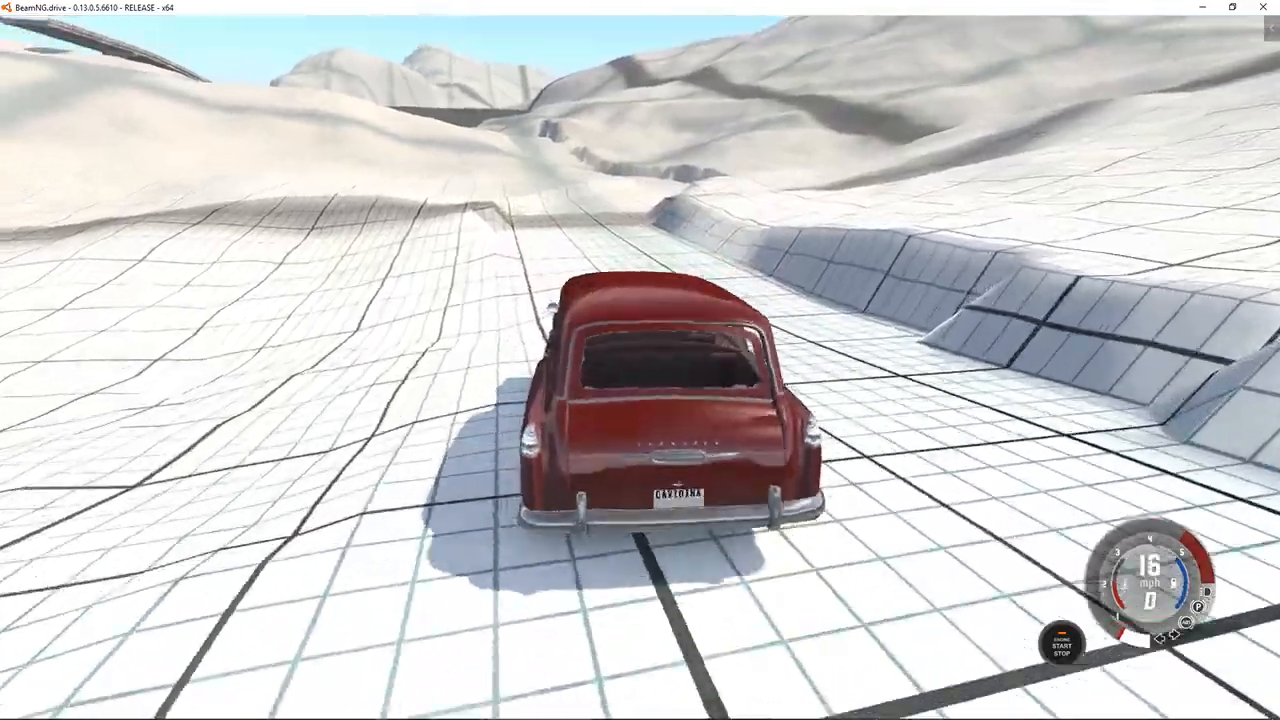
pyautogui.press('Up')
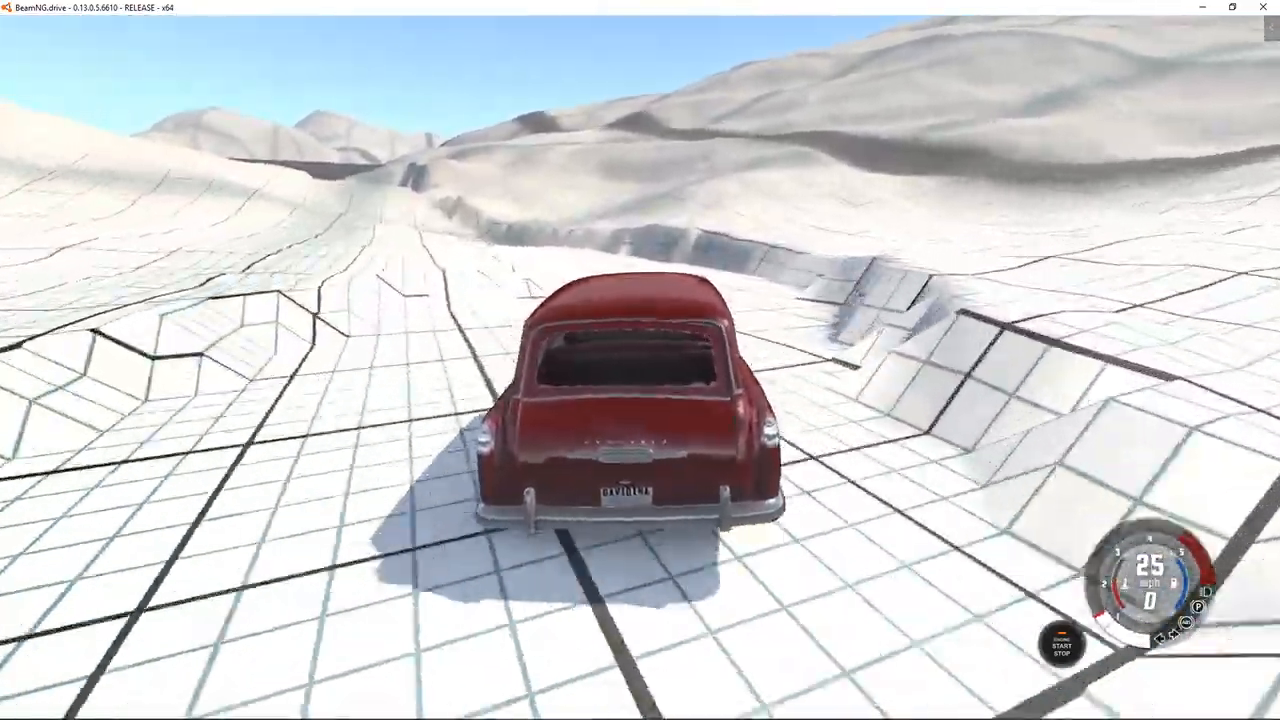
pyautogui.press('Right')
pyautogui.press('Left')
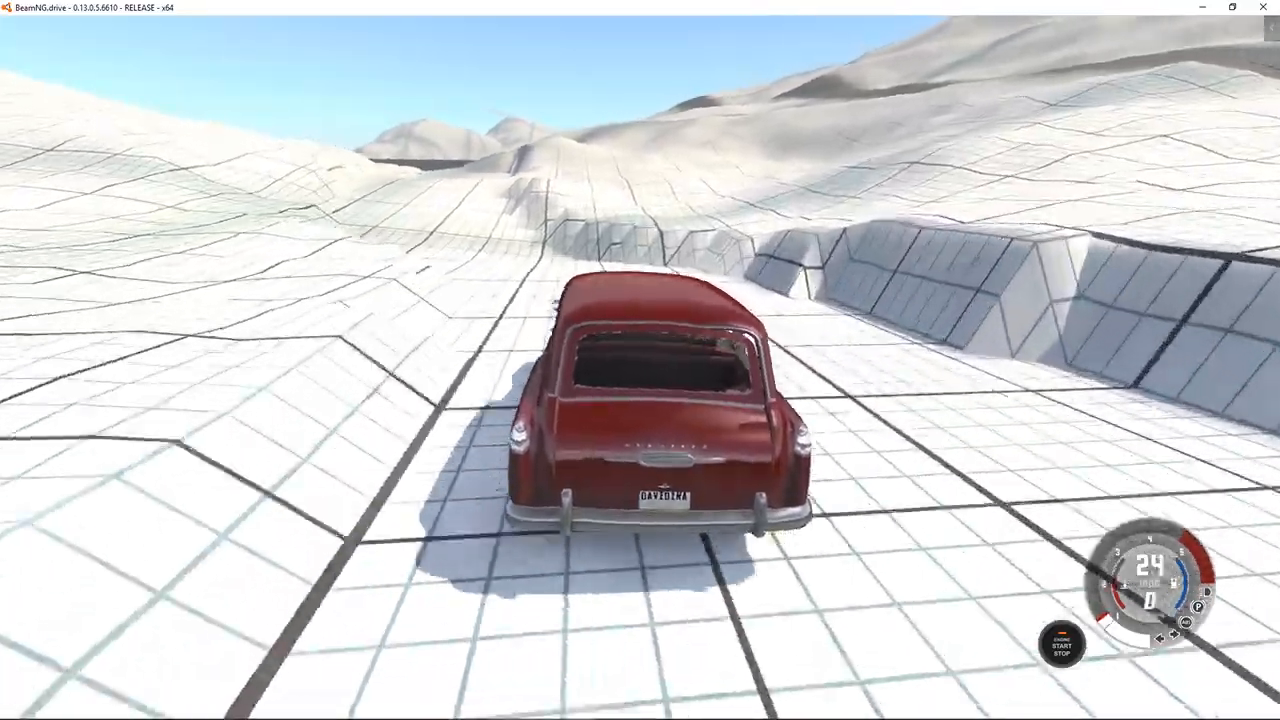
pyautogui.press('Up')
pyautogui.press('Up')
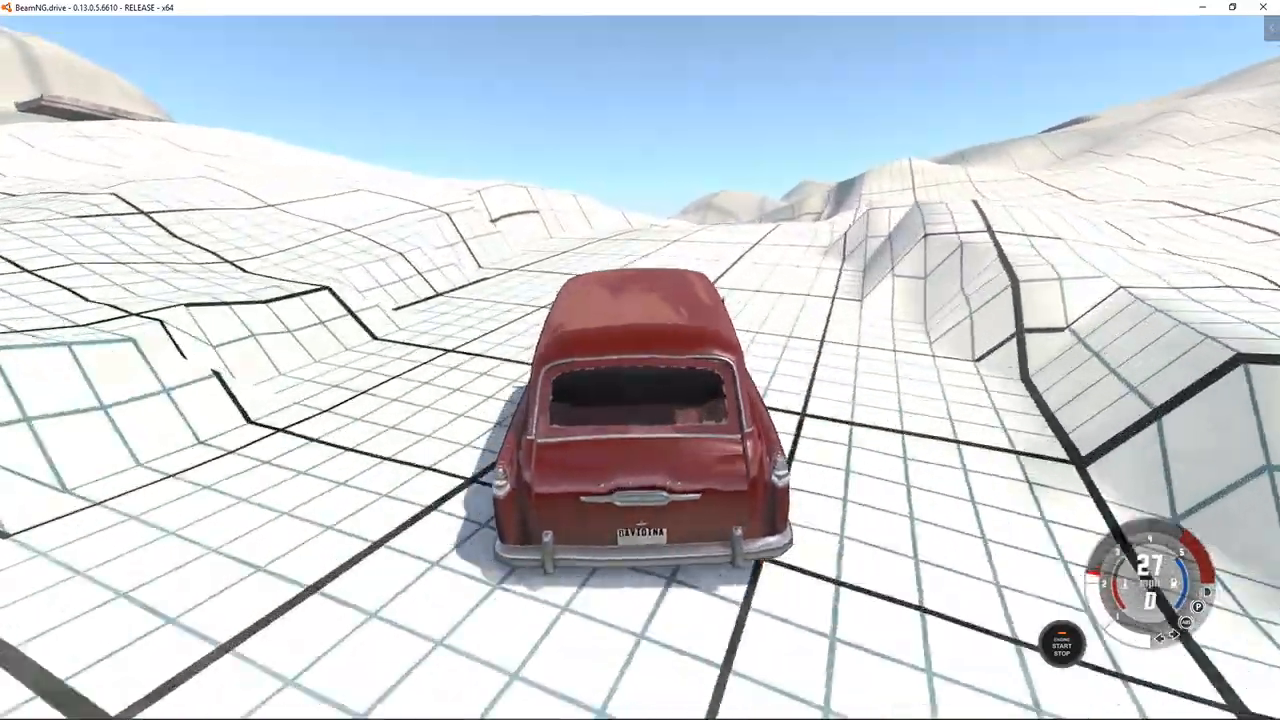
pyautogui.press('Right')
pyautogui.press('Down')
pyautogui.press('Left')
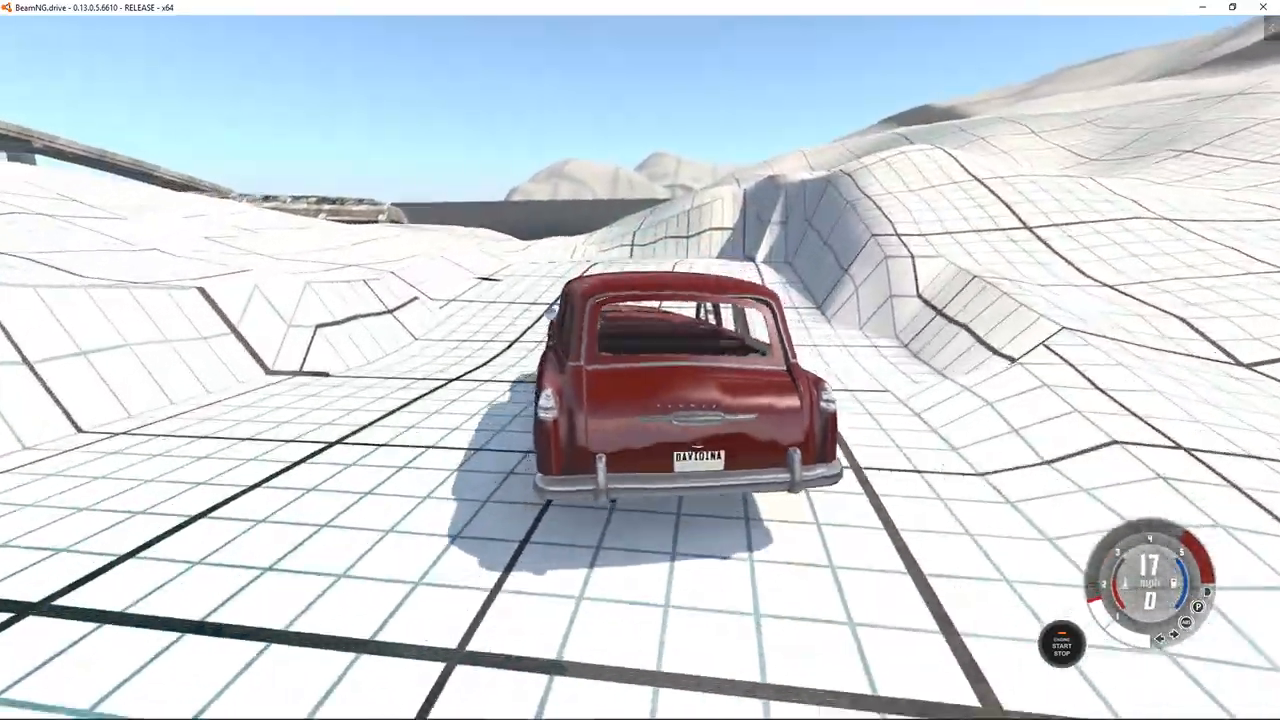
pyautogui.press('Up')
pyautogui.press('Left')
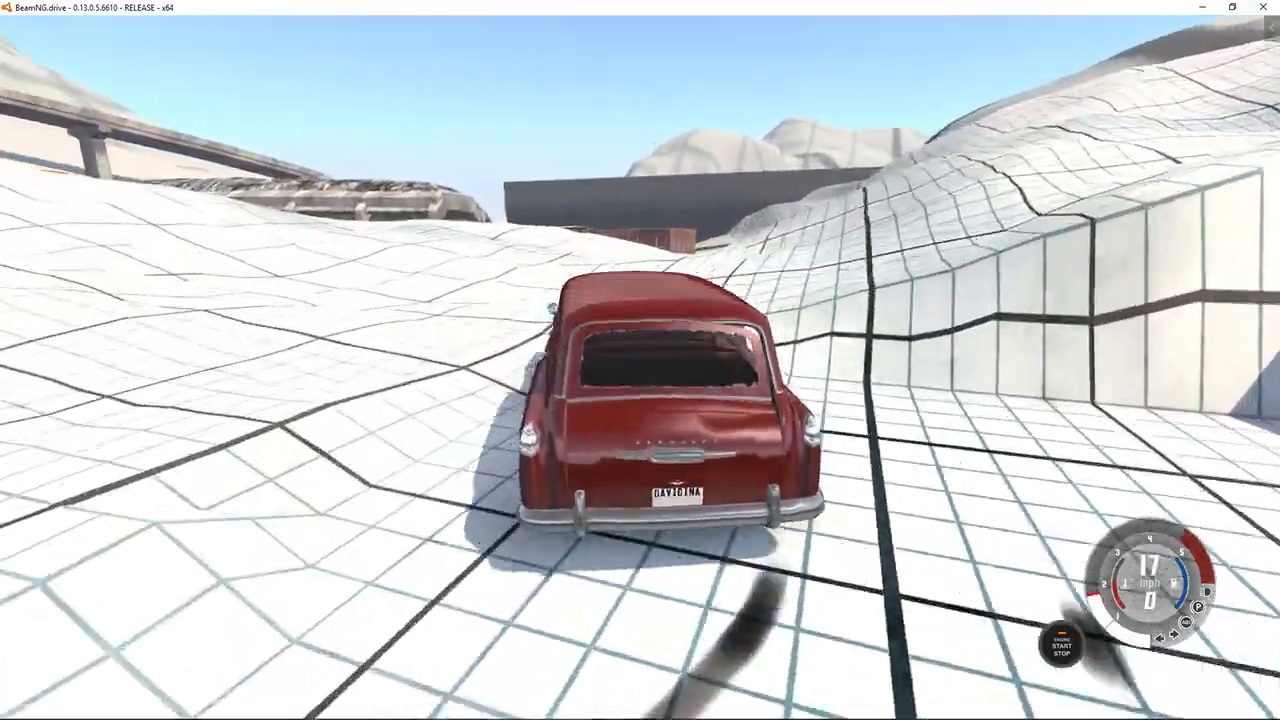
# Loop the car left over the open slope and back down toward the carved road.
pyautogui.press('Up')
pyautogui.press('Up')
pyautogui.press('Left')
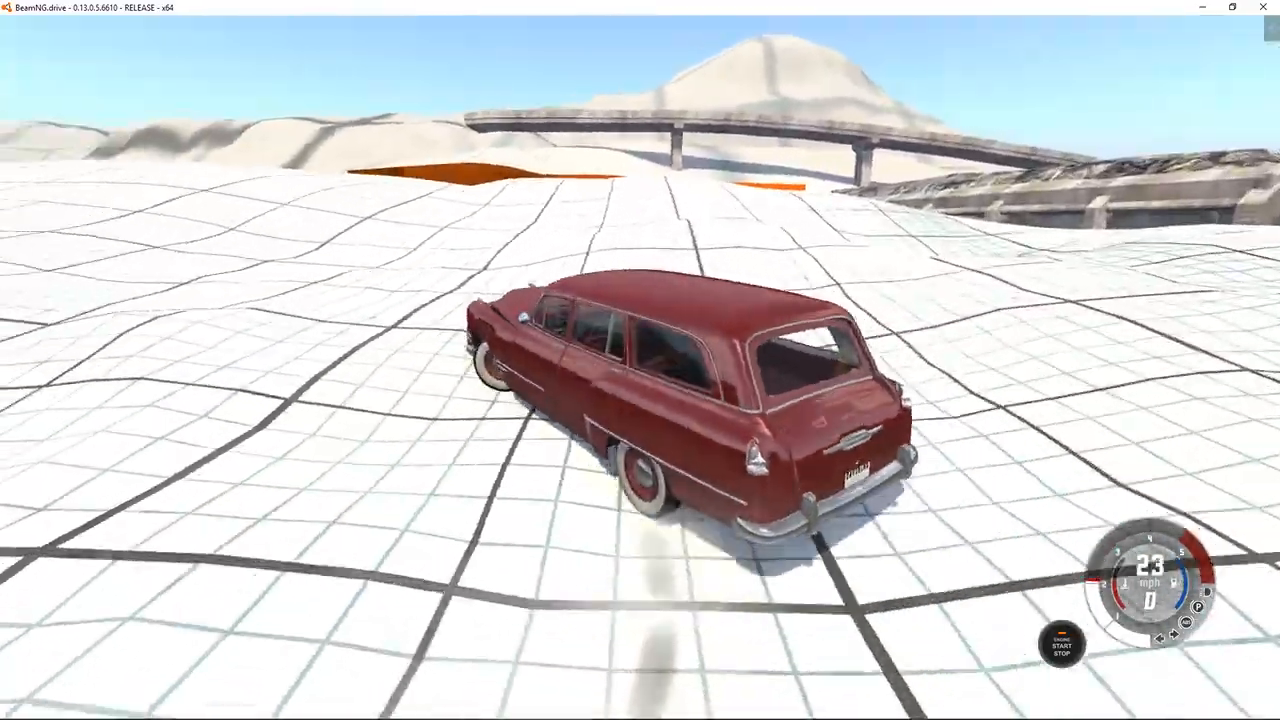
pyautogui.press('Left')
pyautogui.press('Up')
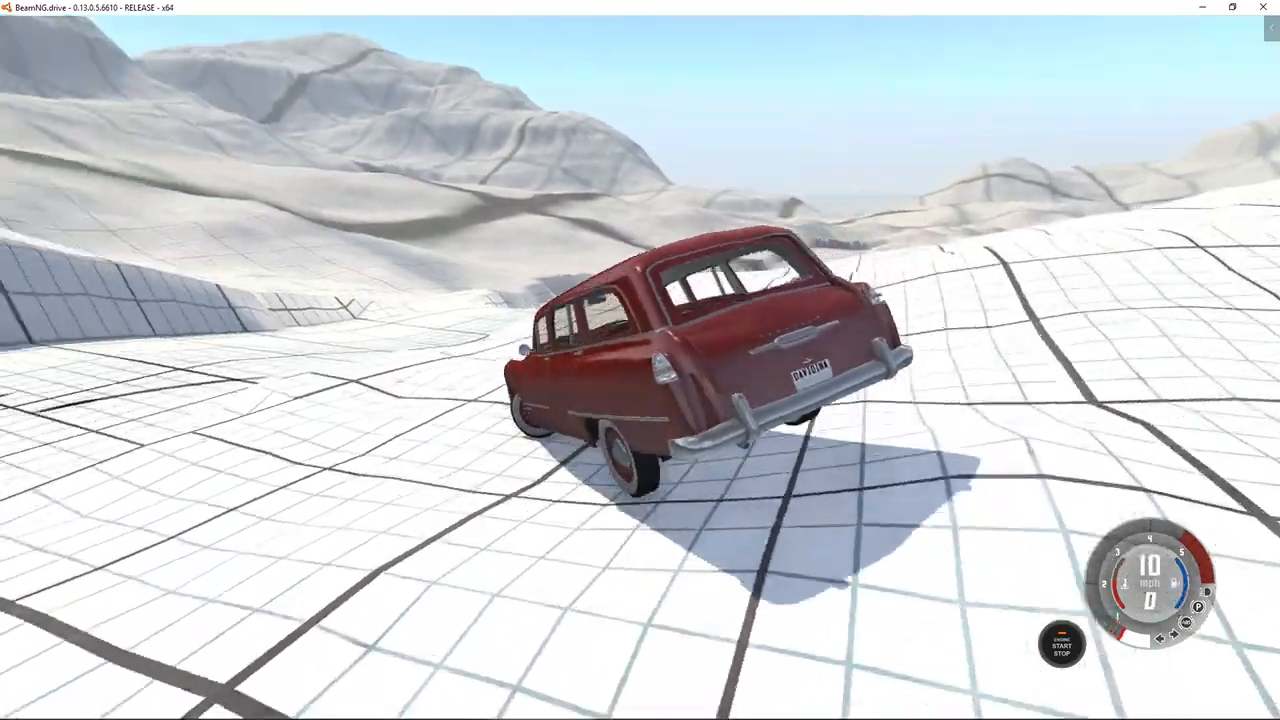
pyautogui.press('Left')
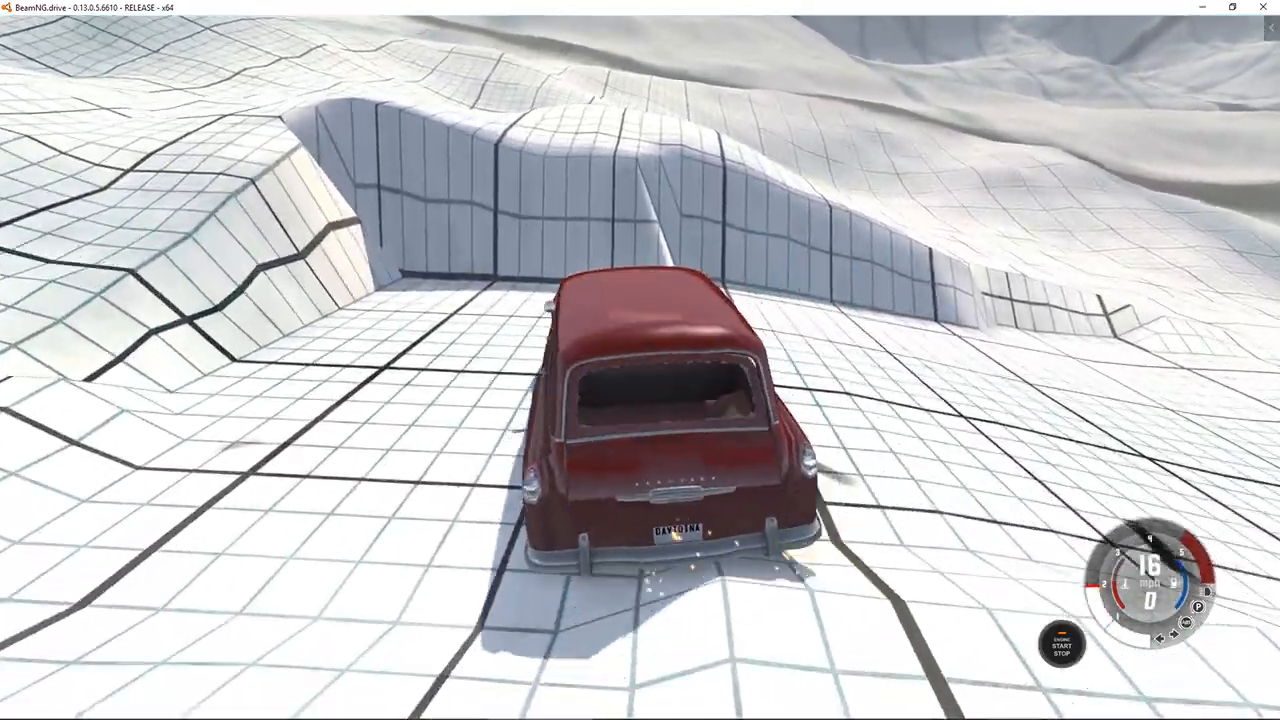
# Steer the car right to a stop on the carved road, pause the simulation and open the world editor.
pyautogui.press('Right')
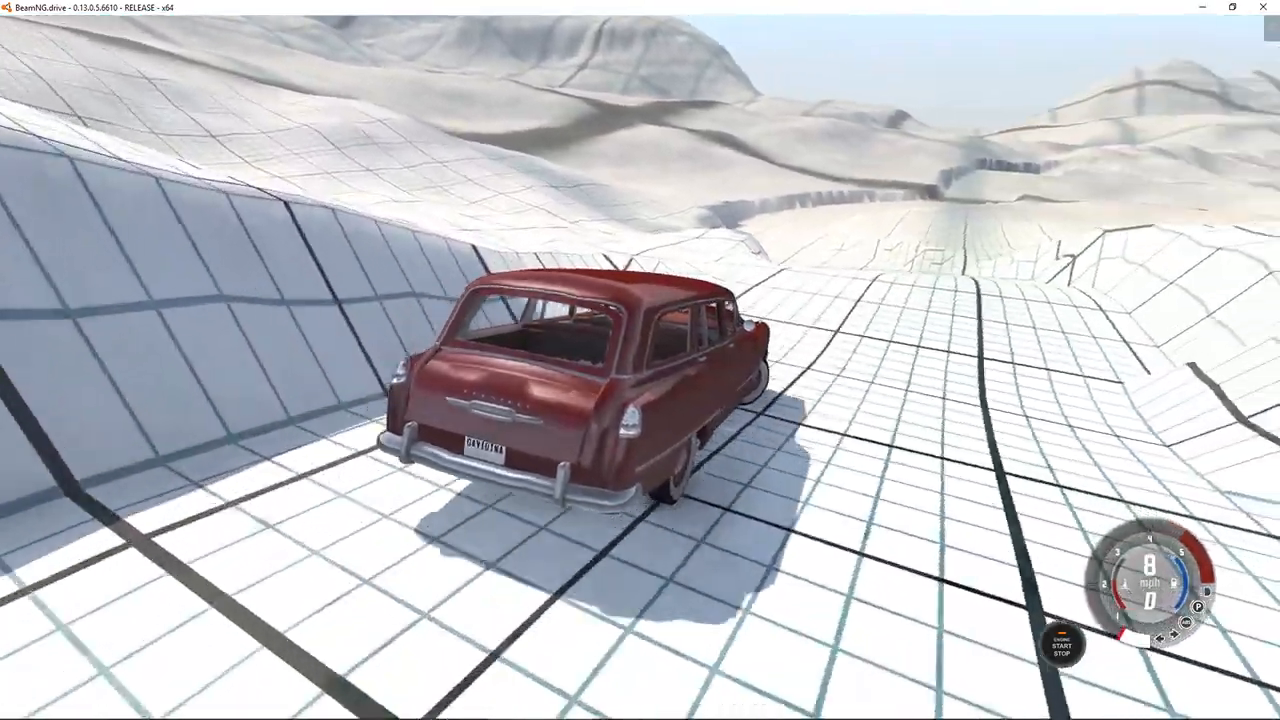
pyautogui.press('Down')
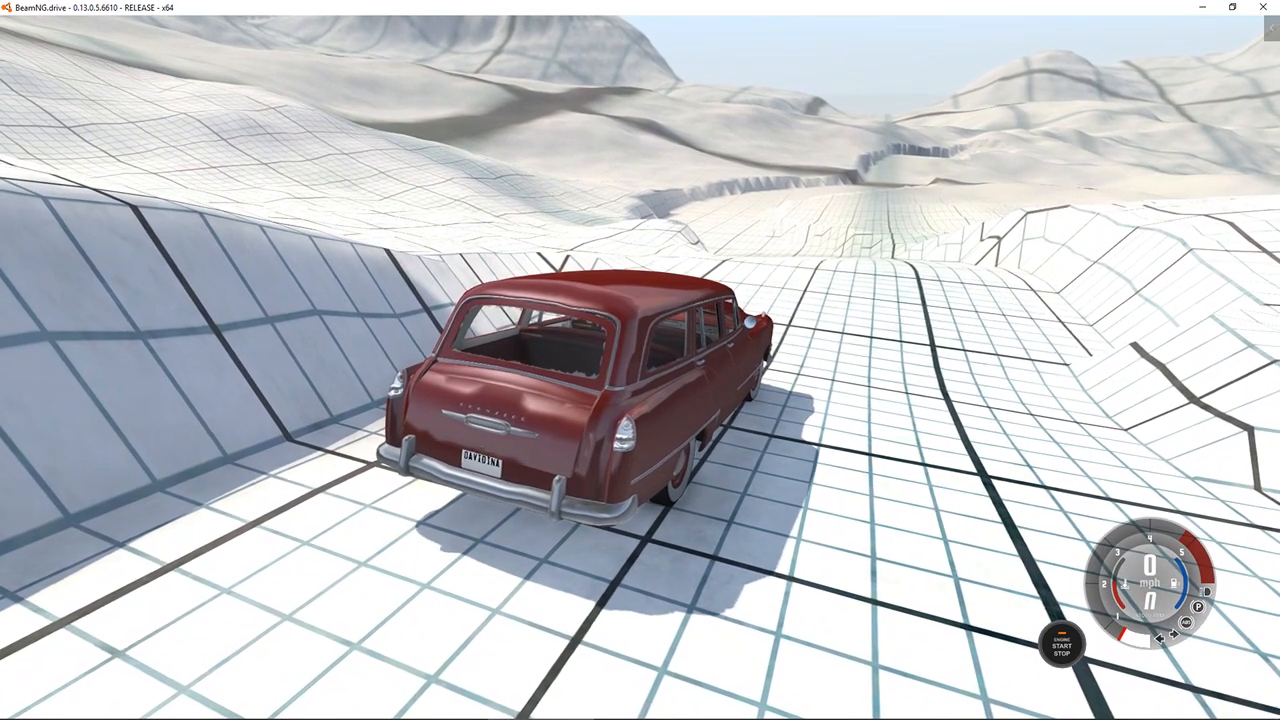
pyautogui.press('j')
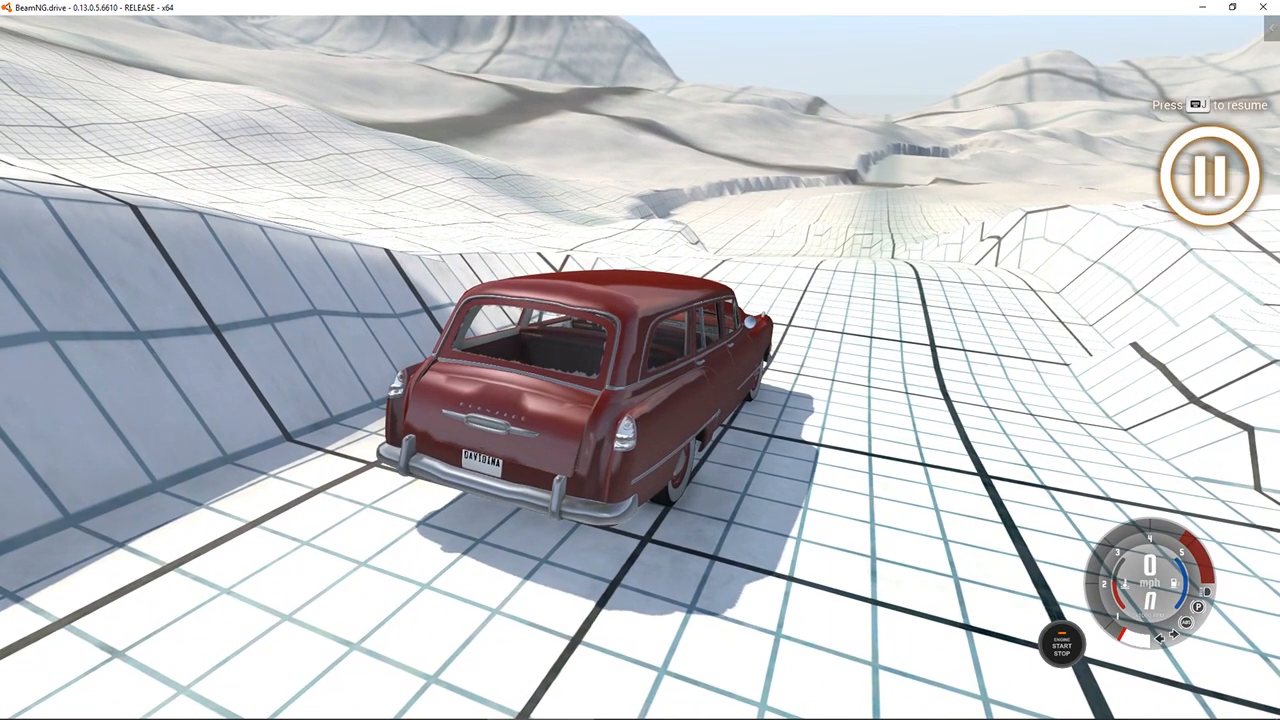
pyautogui.press('F11')
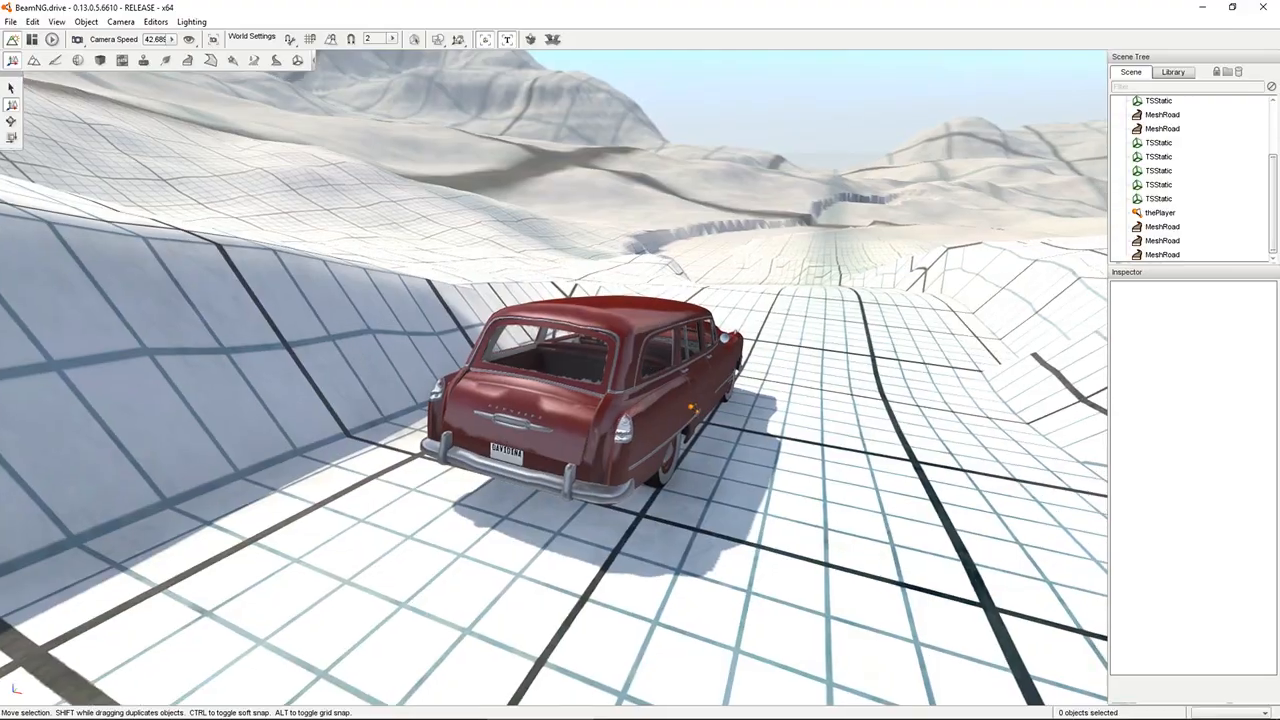
# Examine the carved road and its raised edges from above and along its length.
pyautogui.moveTo(553, 378); pyautogui.dragTo(610, 280, button='right')
pyautogui.press('w')
pyautogui.press('s')
pyautogui.press('d')
pyautogui.press('s')
pyautogui.press('w')
pyautogui.press('a')
pyautogui.press('a')
pyautogui.press('a')
pyautogui.press('d')
pyautogui.press('d')
pyautogui.press('w')
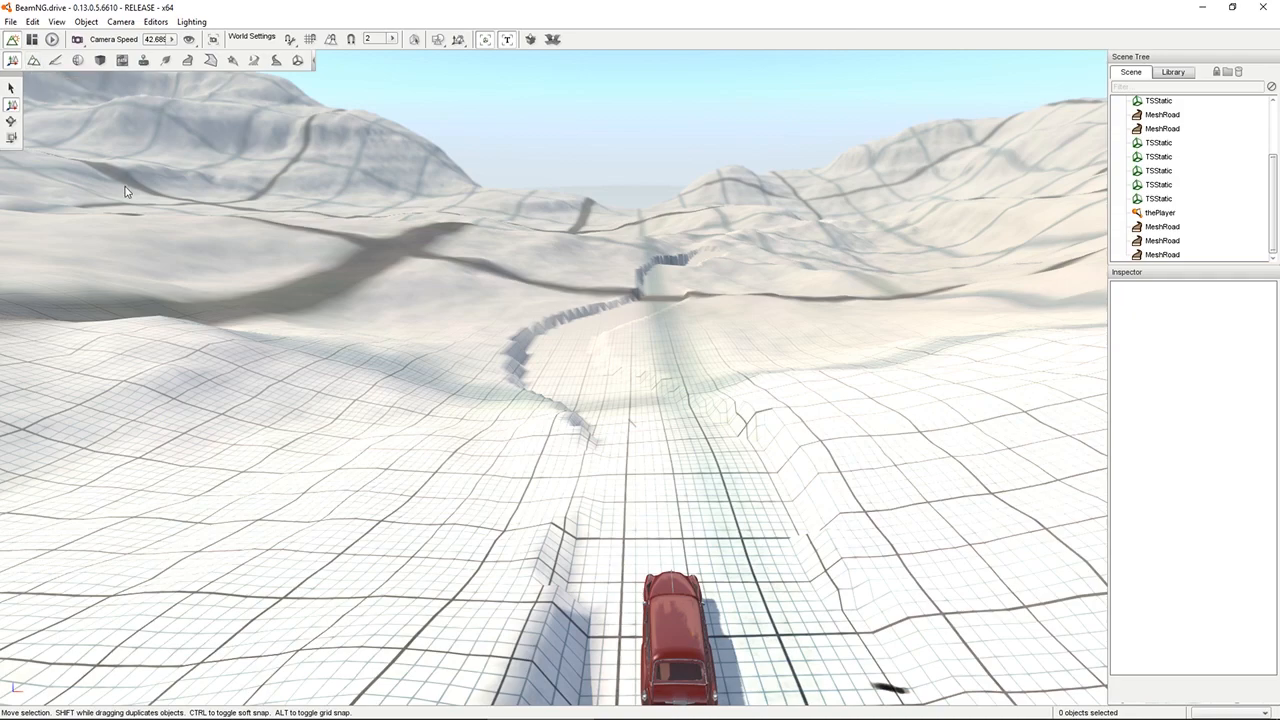
pyautogui.press('d')
pyautogui.moveTo(127, 189); pyautogui.dragTo(30, 250, button='right')
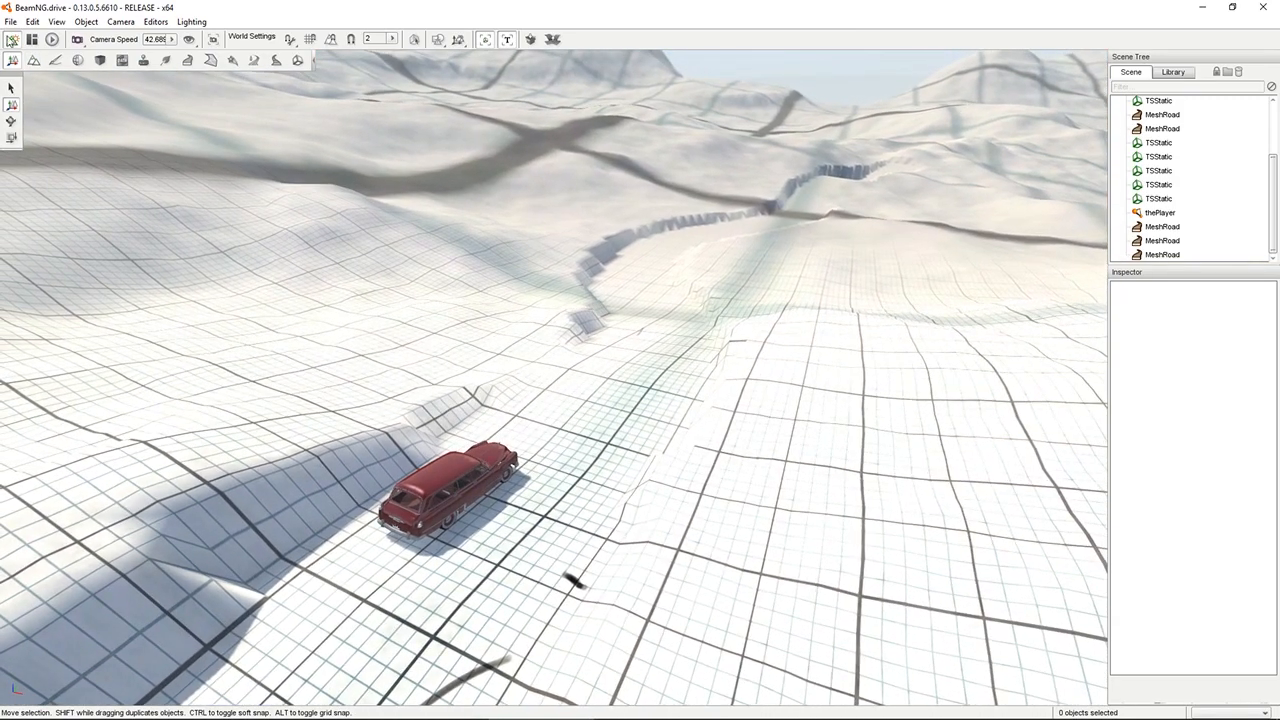
# Paint the full length of the carved road with the RockyDirt terrain material, using a brush size of 9.79.
pyautogui.click(34, 60)
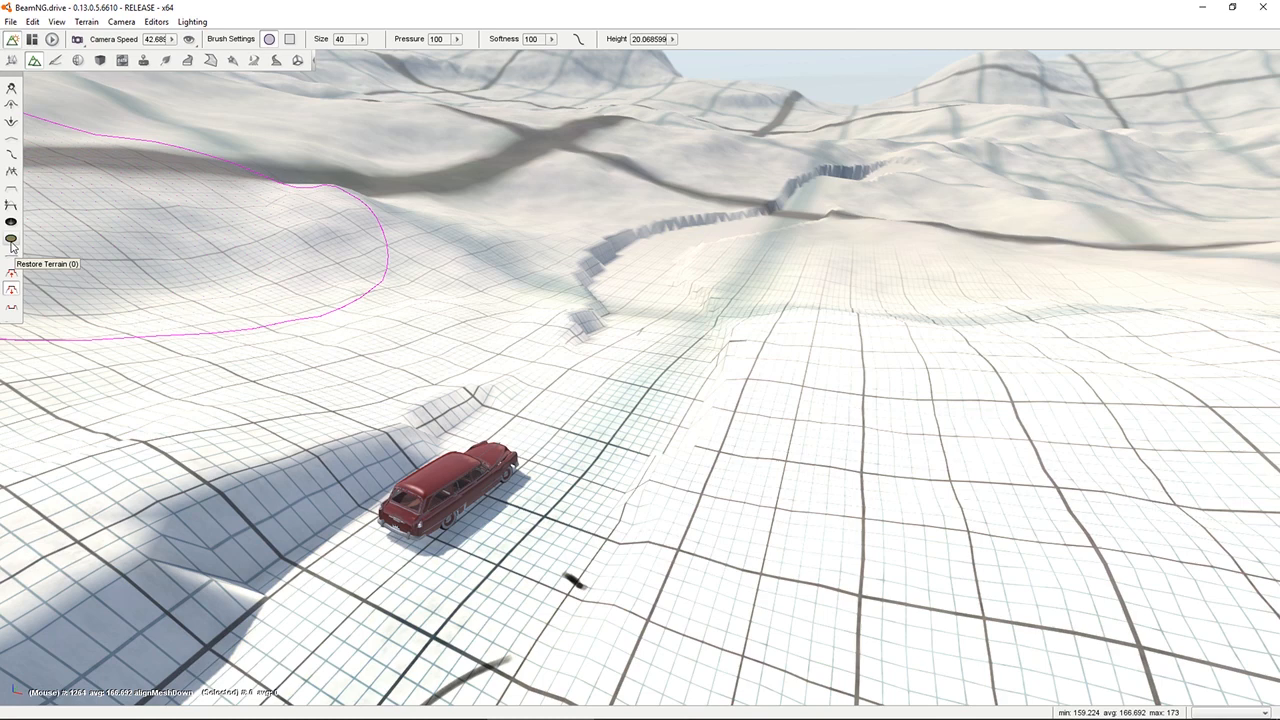
pyautogui.click(55, 62)
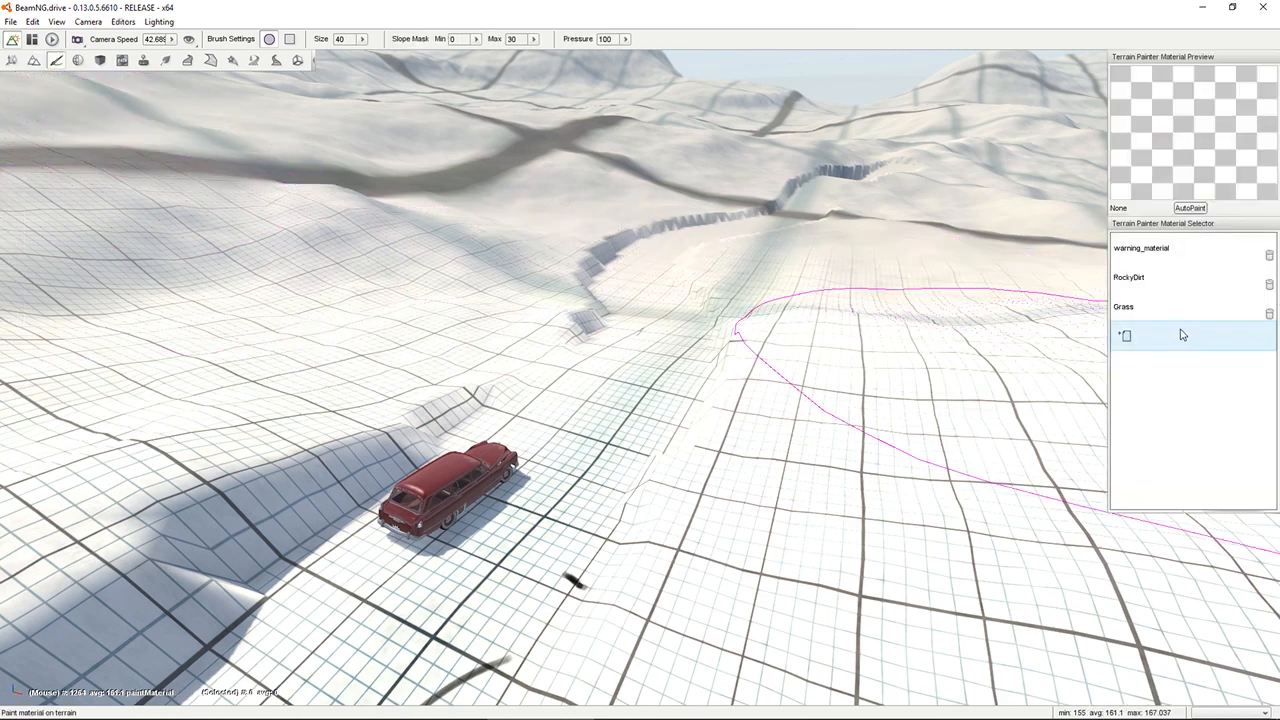
pyautogui.click(1157, 284)
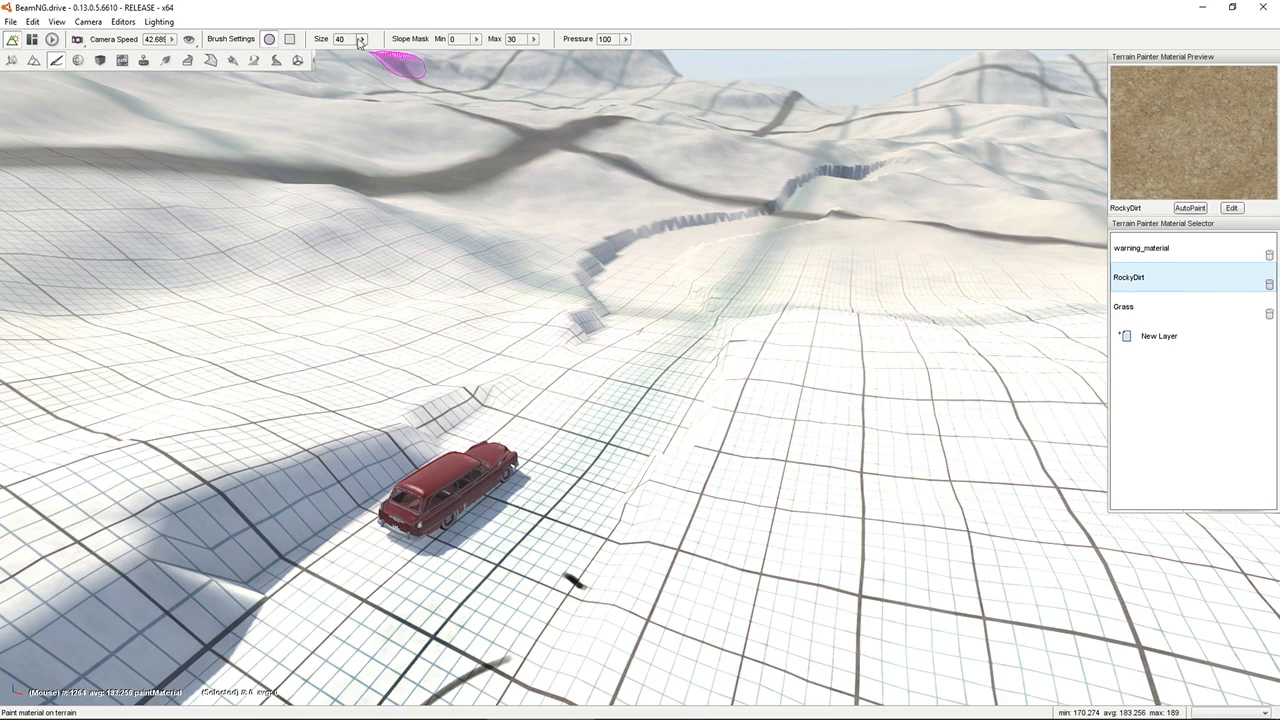
pyautogui.click(323, 55)
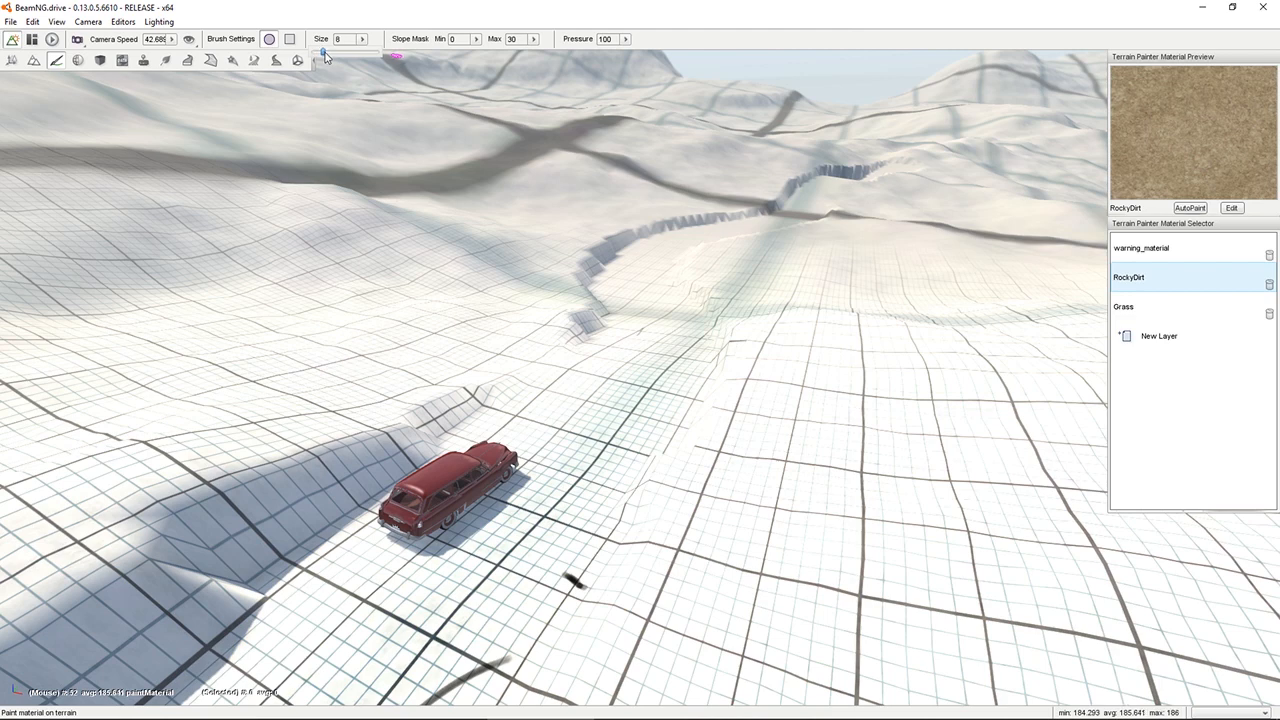
pyautogui.click(458, 563)
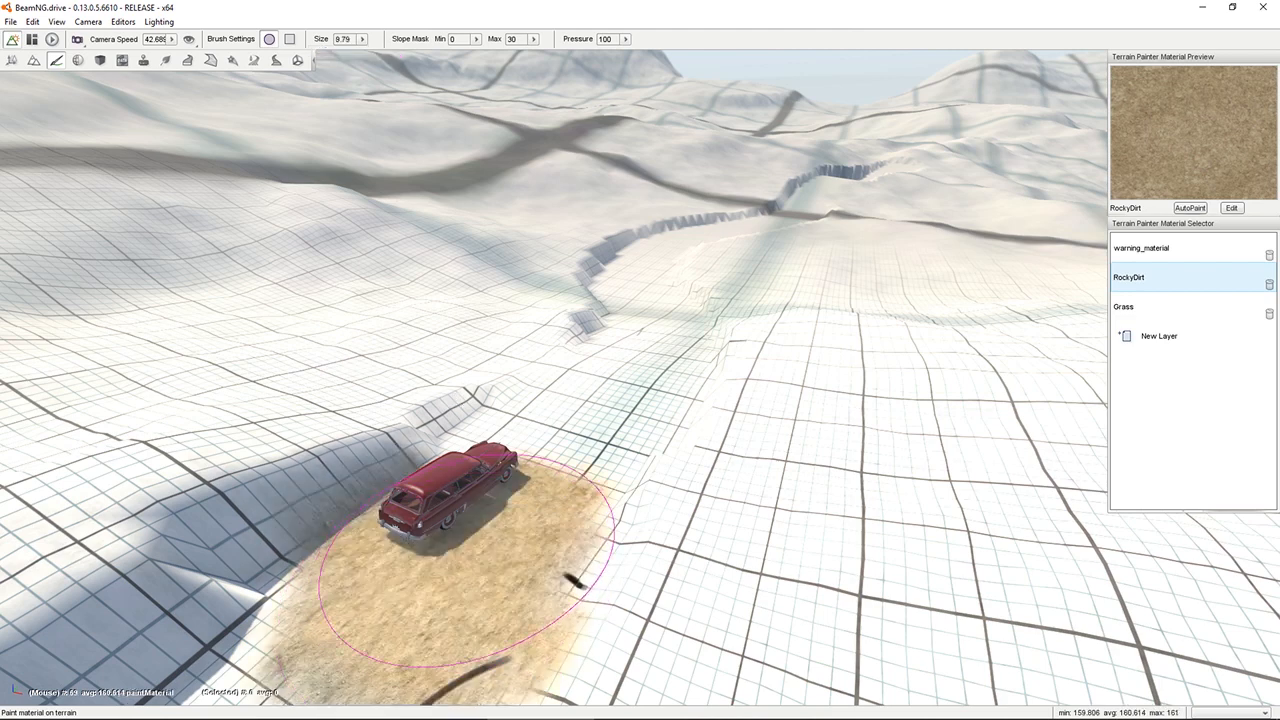
pyautogui.moveTo(465, 563)
pyautogui.mouseDown()
pyautogui.moveTo(645, 343)
pyautogui.moveTo(640, 250)
pyautogui.moveTo(777, 212)
pyautogui.moveTo(828, 173)
pyautogui.moveTo(821, 203)
pyautogui.moveTo(698, 240)
pyautogui.moveTo(691, 225)
pyautogui.mouseUp()
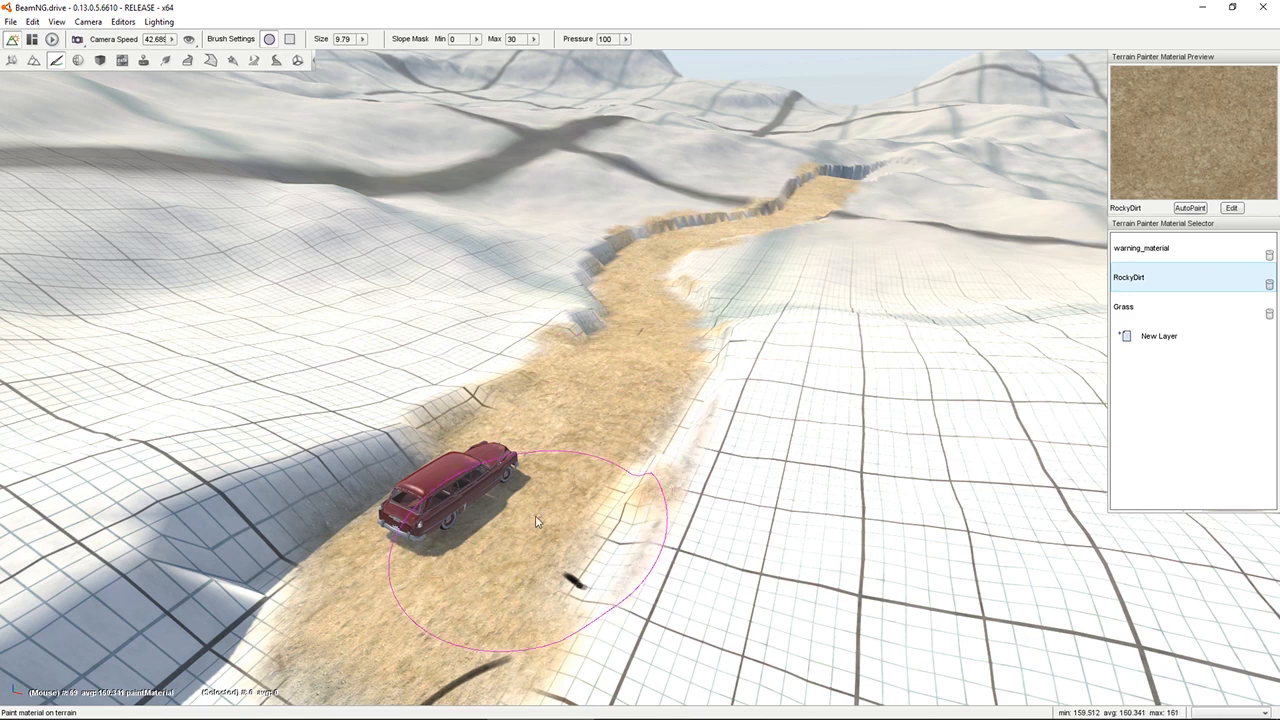
# Add Mud as a terrain material layer and paint it over the dirt road with a size 9 brush.
pyautogui.click(33, 61)
pyautogui.click(56, 60)
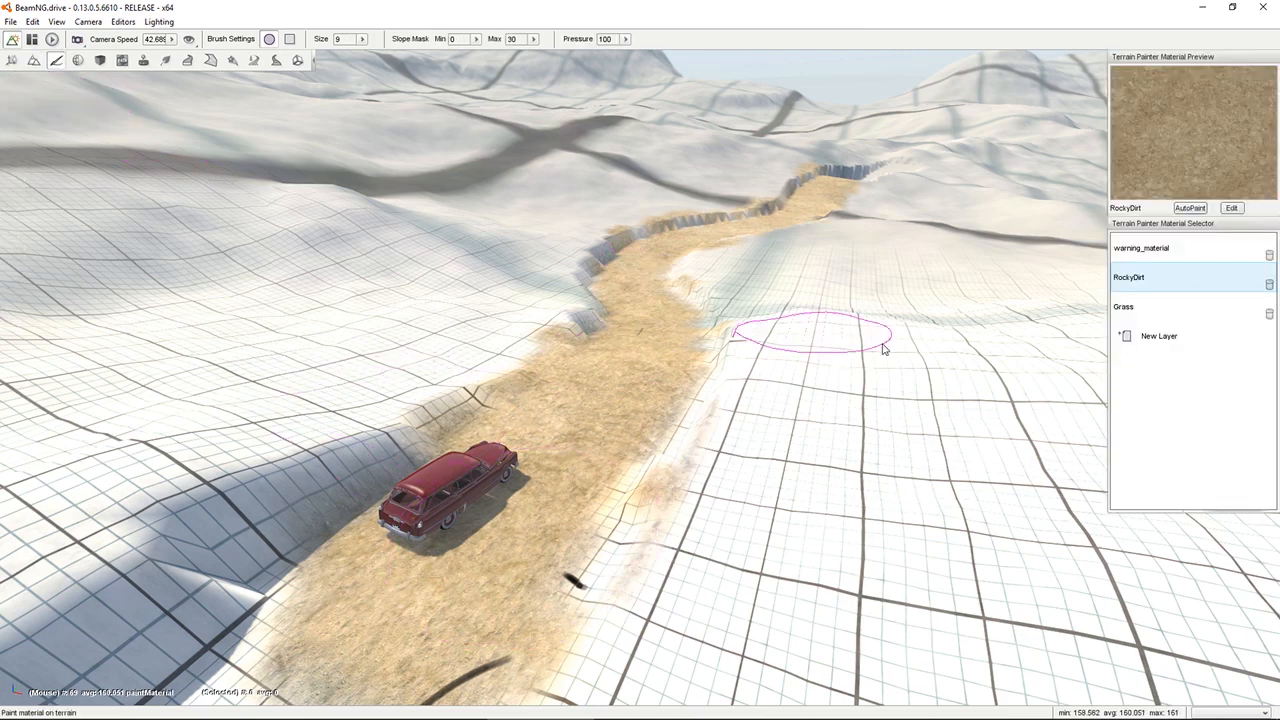
pyautogui.click(1163, 340)
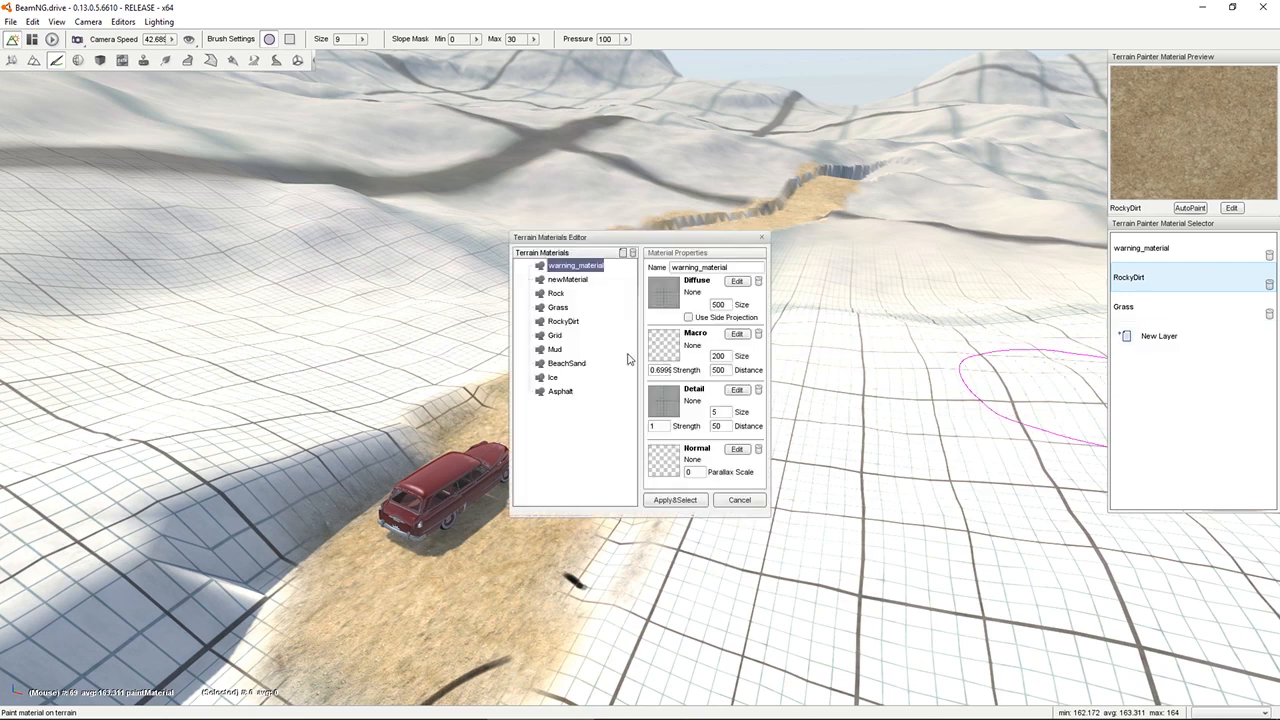
pyautogui.click(556, 349)
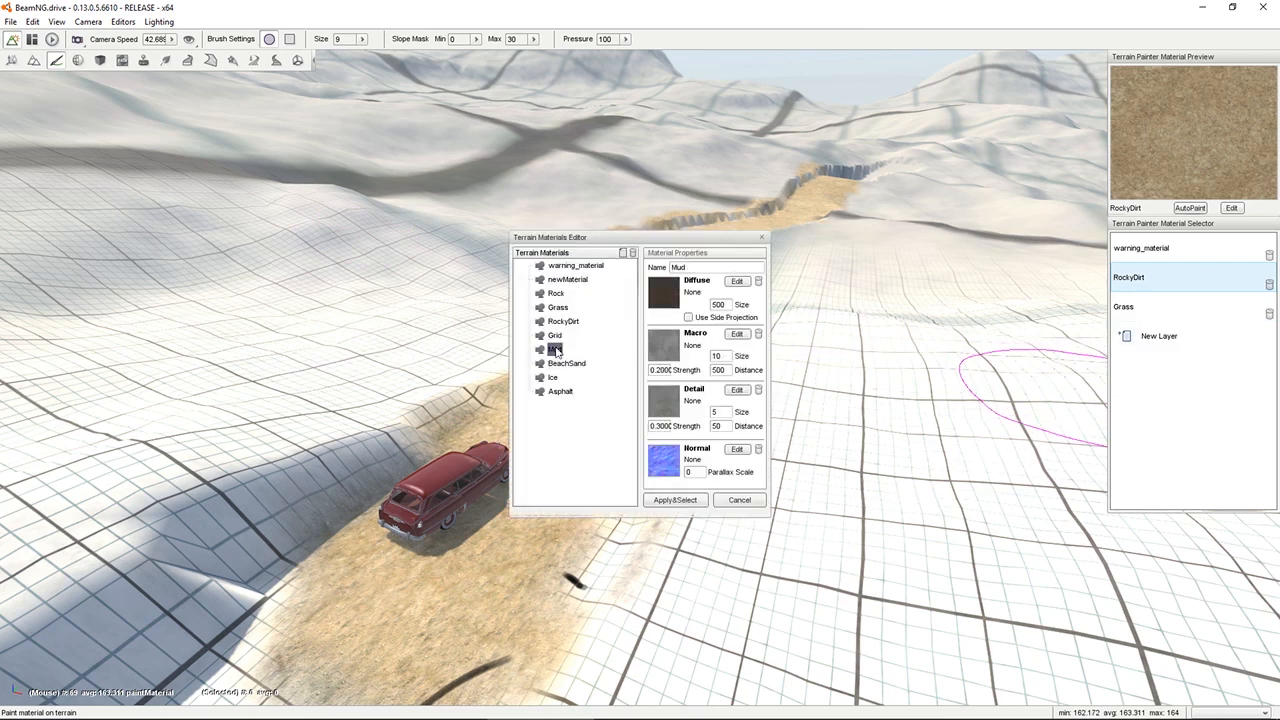
pyautogui.click(688, 500)
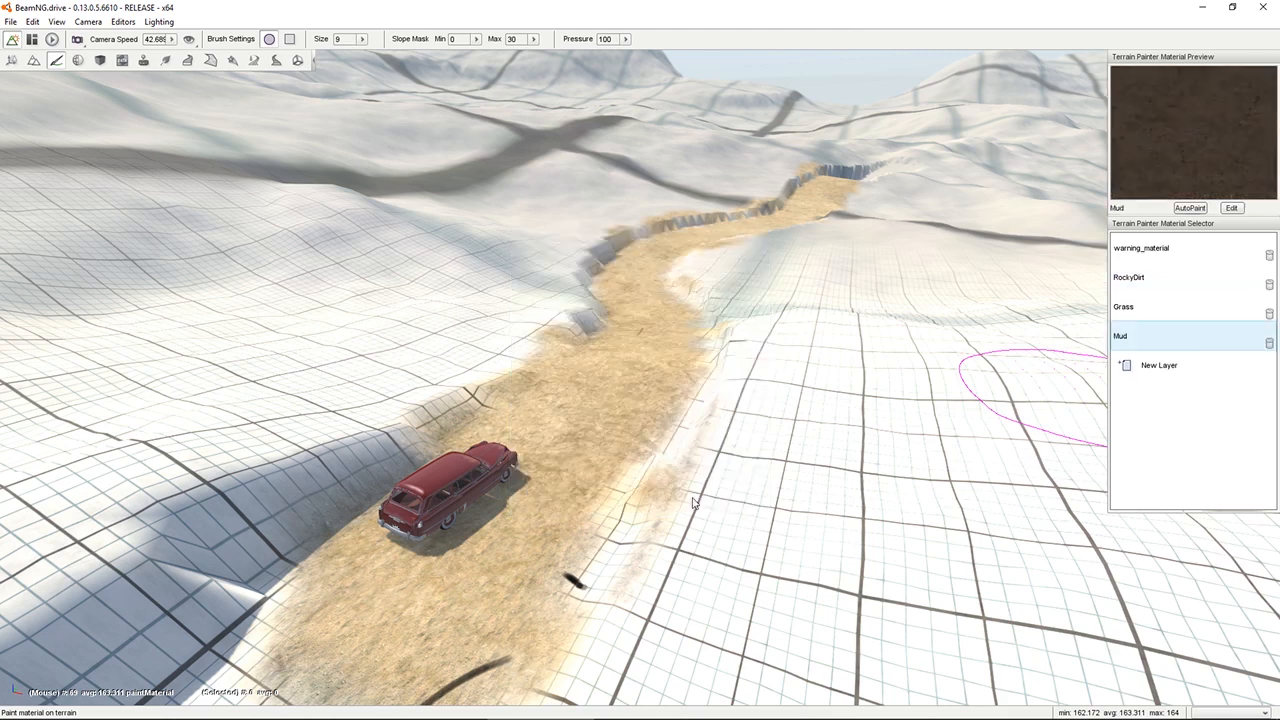
pyautogui.moveTo(530, 503)
pyautogui.mouseDown()
pyautogui.moveTo(640, 365)
pyautogui.moveTo(650, 335)
pyautogui.moveTo(630, 268)
pyautogui.moveTo(655, 245)
pyautogui.moveTo(775, 222)
pyautogui.moveTo(828, 191)
pyautogui.moveTo(834, 163)
pyautogui.moveTo(617, 389)
pyautogui.moveTo(610, 520)
pyautogui.moveTo(490, 530)
pyautogui.moveTo(442, 578)
pyautogui.mouseUp()
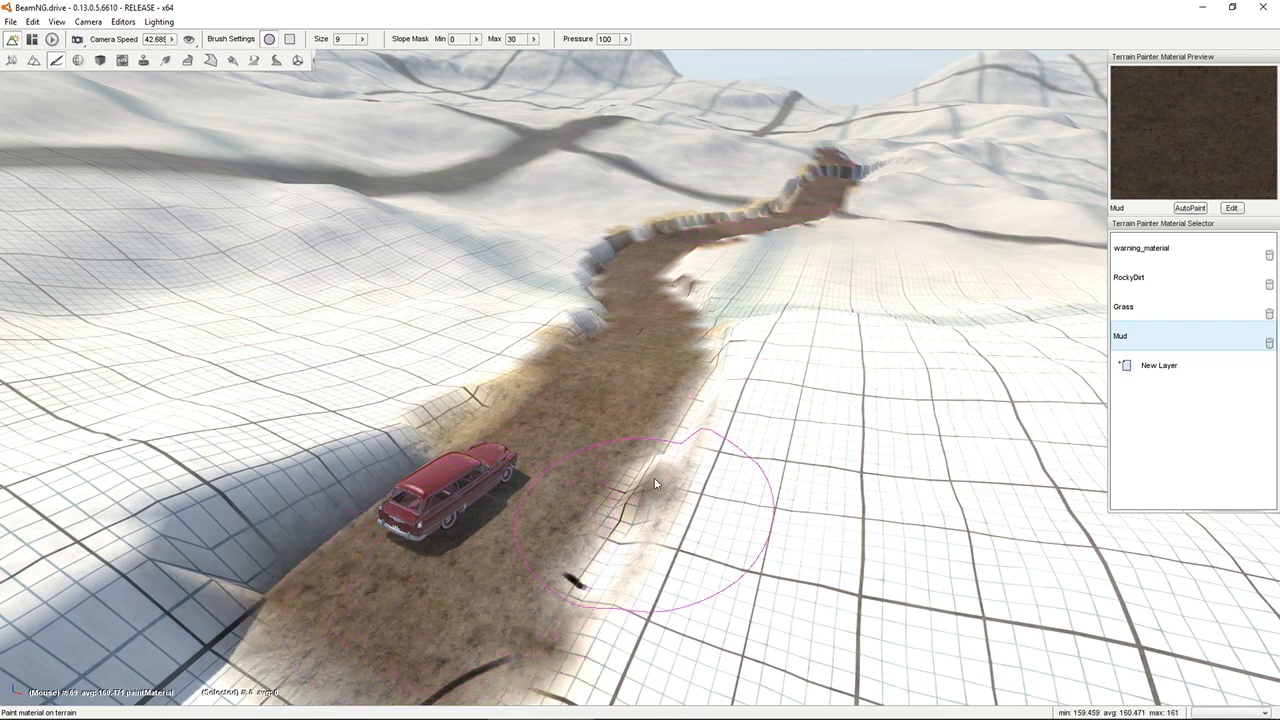
# Extend the Mud paint over the unpainted near end of the carved road behind the car.
pyautogui.press('d')
pyautogui.moveTo(809, 358)
pyautogui.mouseDown(button='right')
pyautogui.moveTo(500, 362)
pyautogui.moveTo(800, 356)
pyautogui.mouseUp(button='right')
pyautogui.press('a')
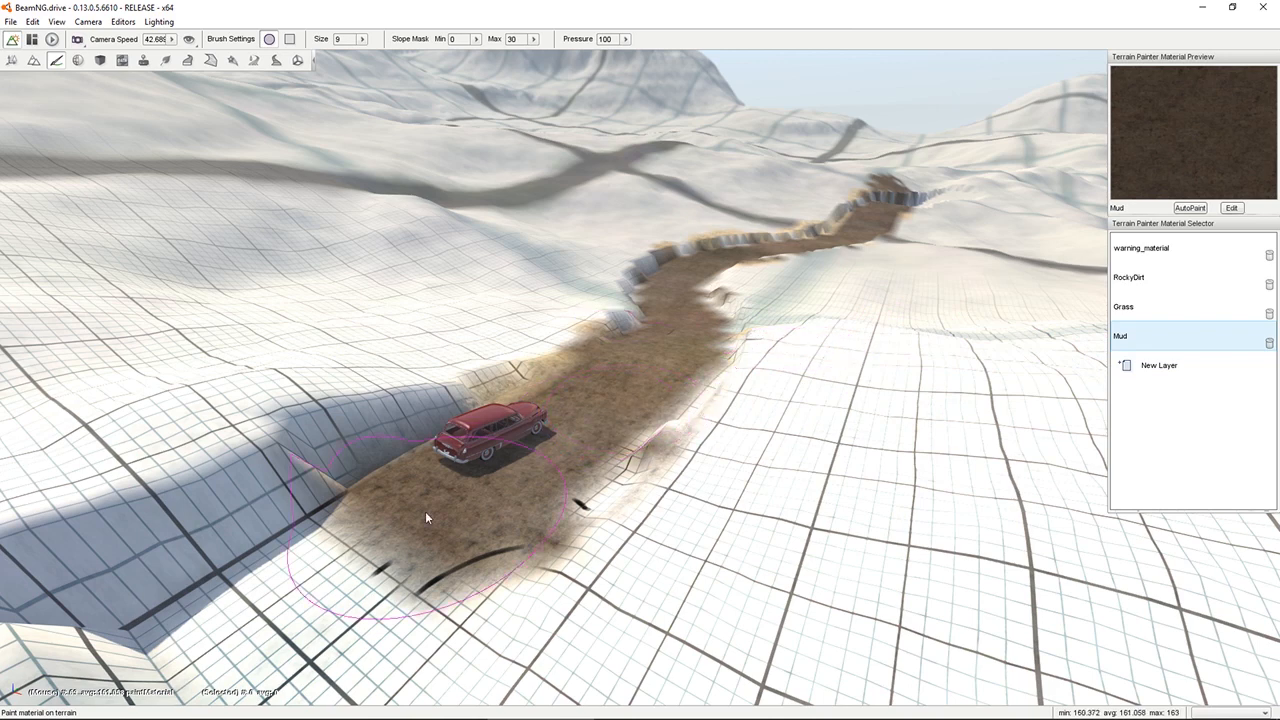
pyautogui.press('d')
pyautogui.moveTo(360, 569); pyautogui.dragTo(210, 616, button='right')
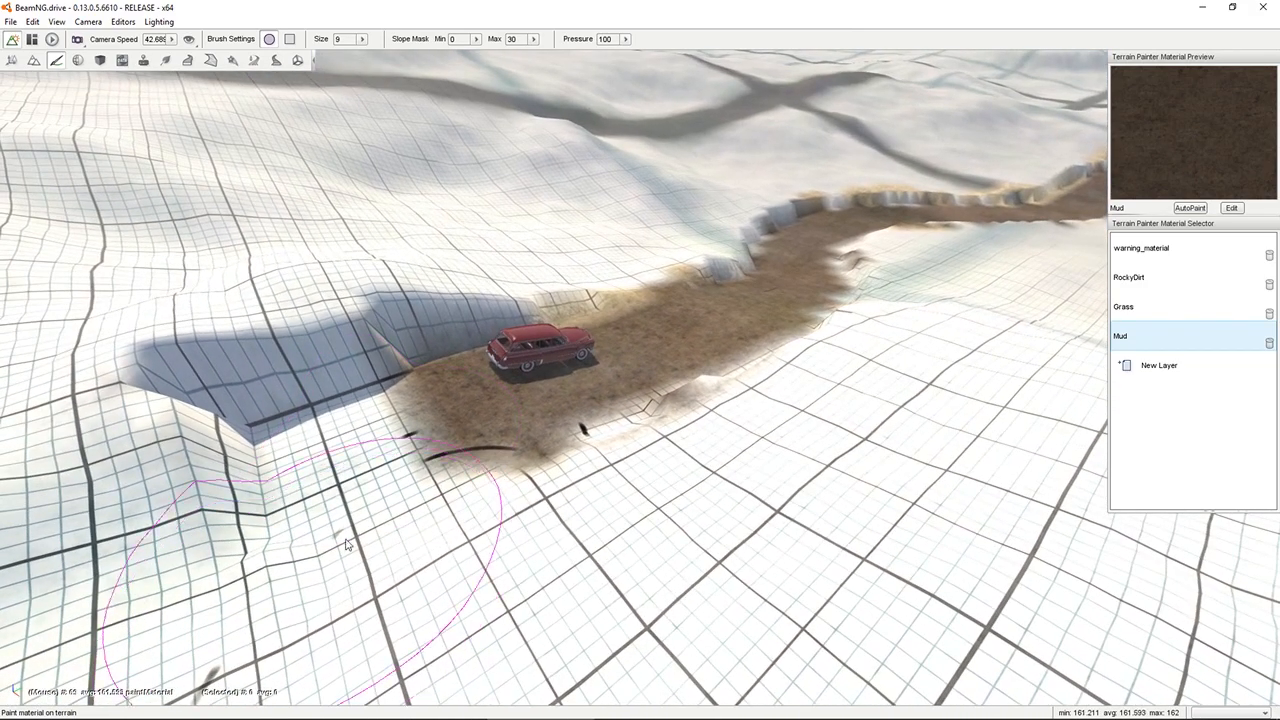
pyautogui.moveTo(368, 468)
pyautogui.mouseDown()
pyautogui.moveTo(390, 434)
pyautogui.moveTo(537, 418)
pyautogui.moveTo(596, 431)
pyautogui.mouseUp()
# Try painting Mud over the raised road edge beside the car, and undo that stroke.
pyautogui.click(606, 438)
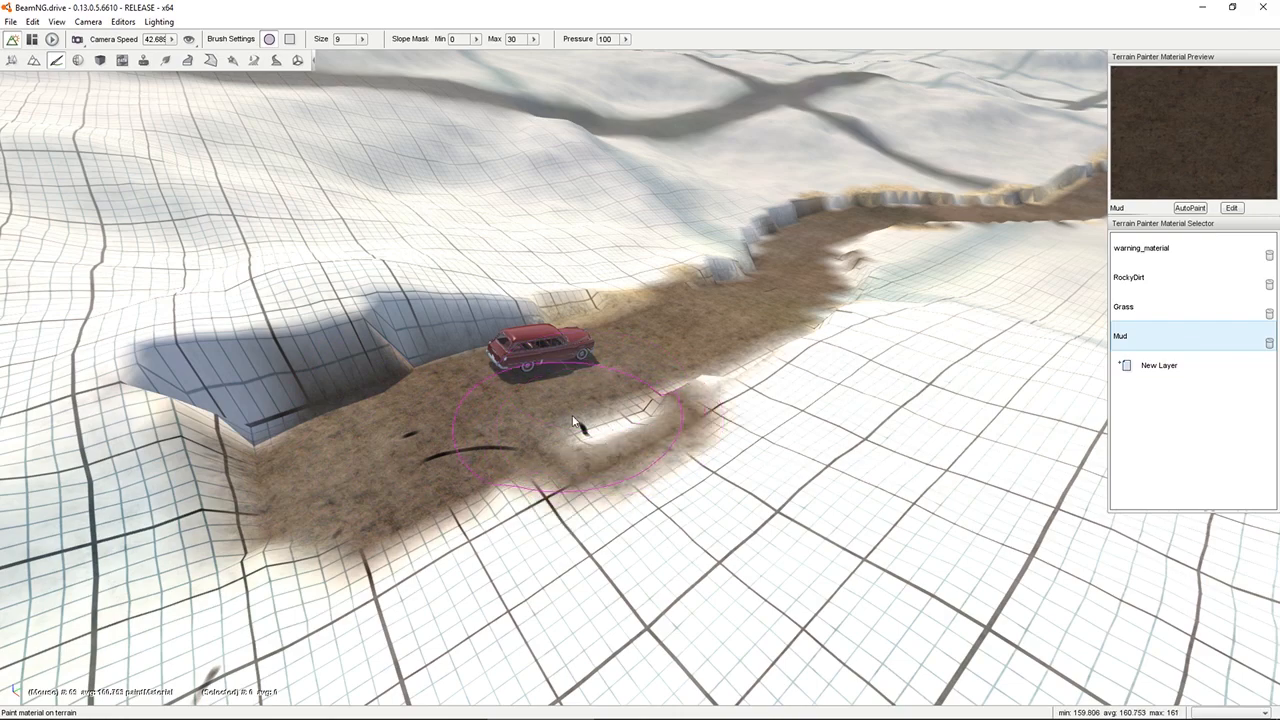
pyautogui.press('a')
pyautogui.moveTo(574, 414)
pyautogui.mouseDown(button='right')
pyautogui.moveTo(680, 385)
pyautogui.moveTo(722, 407)
pyautogui.mouseUp(button='right')
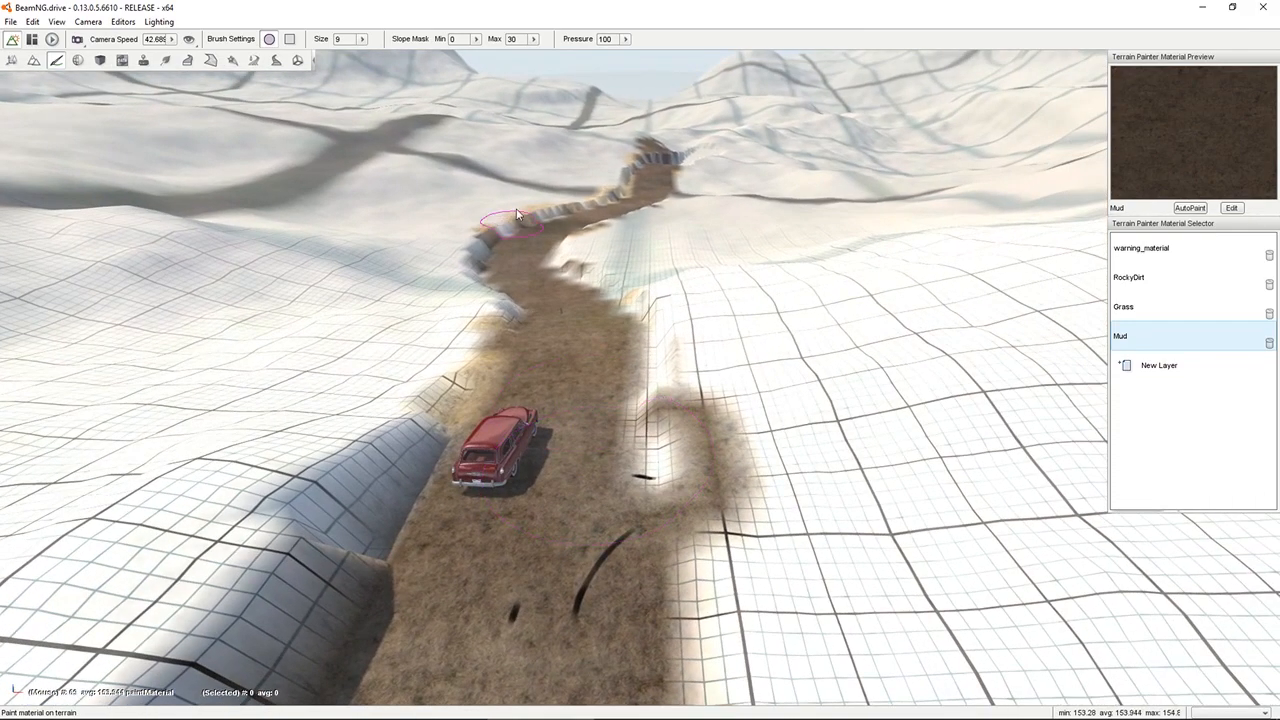
pyautogui.press('a')
pyautogui.moveTo(578, 246)
pyautogui.mouseDown(button='right')
pyautogui.moveTo(618, 226)
pyautogui.moveTo(551, 266)
pyautogui.mouseUp(button='right')
pyautogui.press('d')
pyautogui.press('a')
pyautogui.press('d')
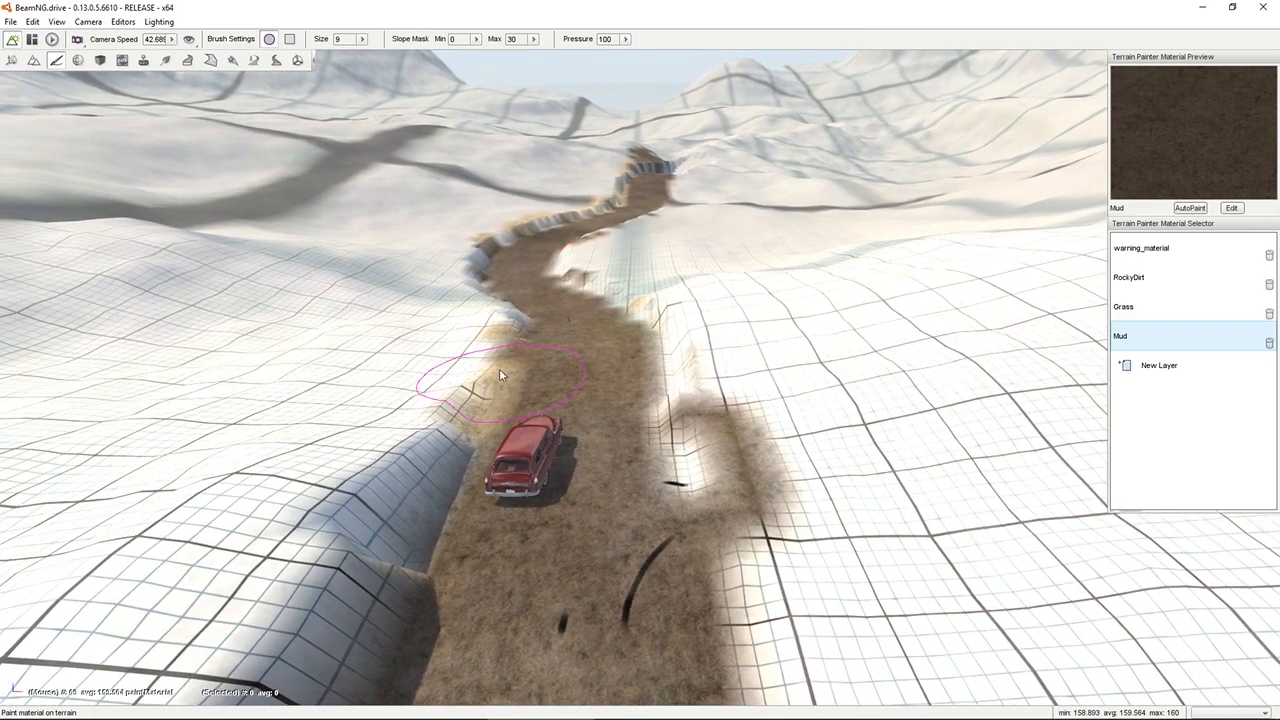
pyautogui.hotkey('ctrl', 'z')
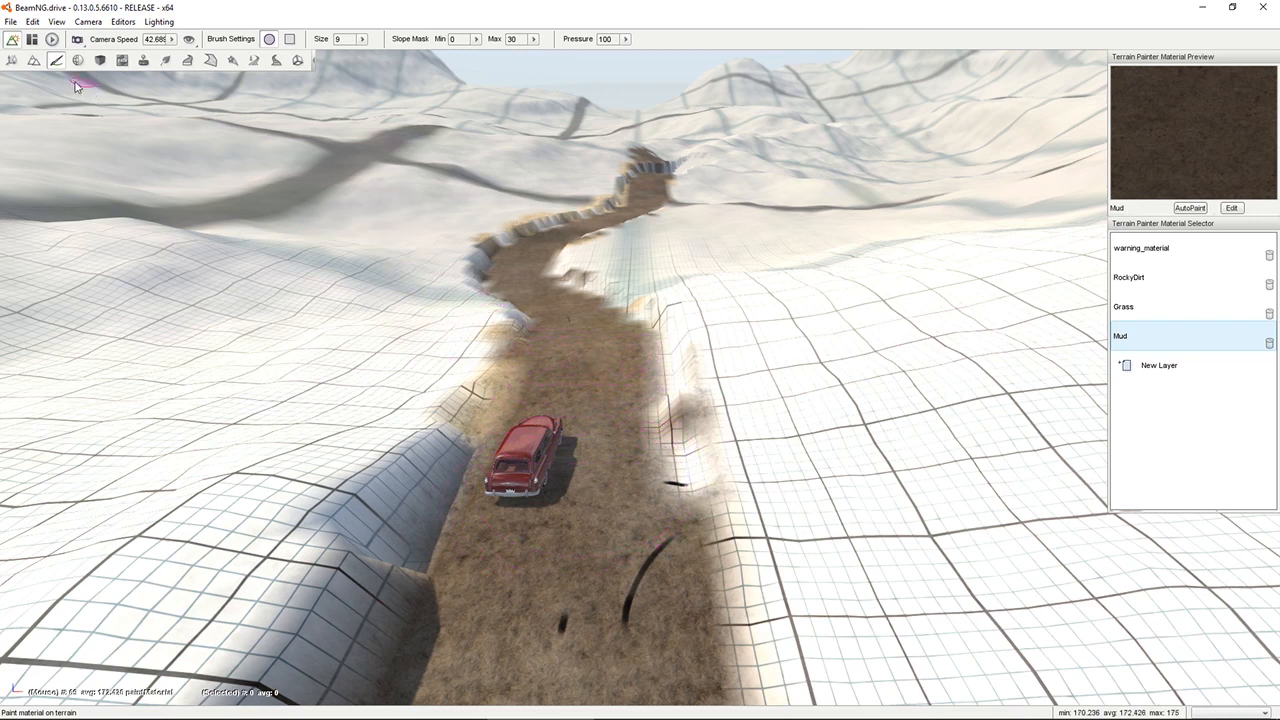
# Smooth the terrain banks on both sides of the mud road, using brush size 5 and pressure about 6.8.
pyautogui.click(33, 62)
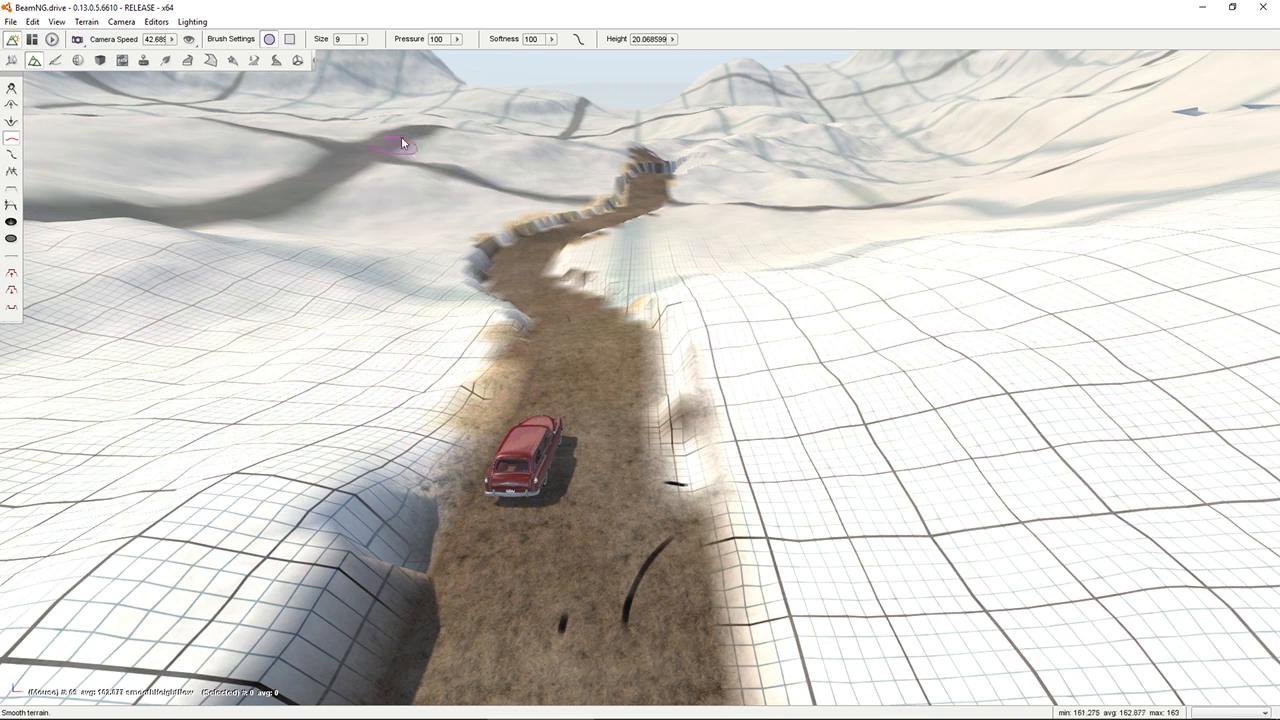
pyautogui.click(457, 40)
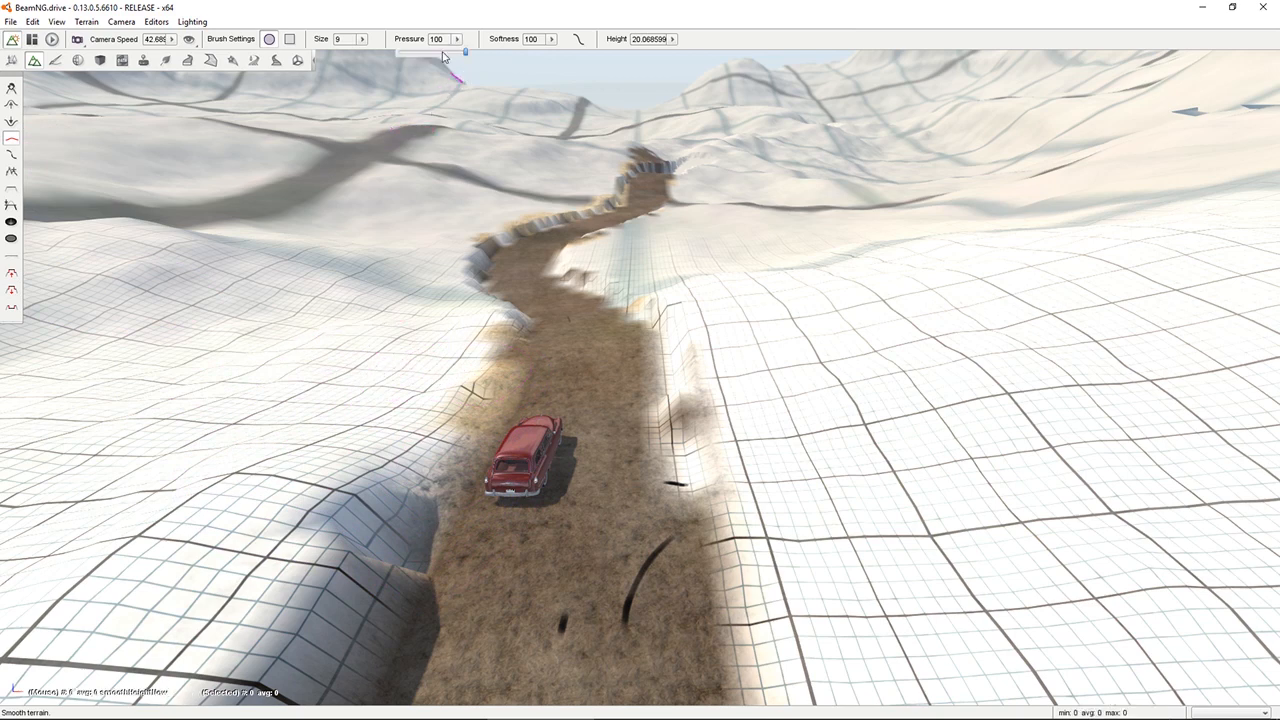
pyautogui.moveTo(410, 53); pyautogui.dragTo(403, 53)
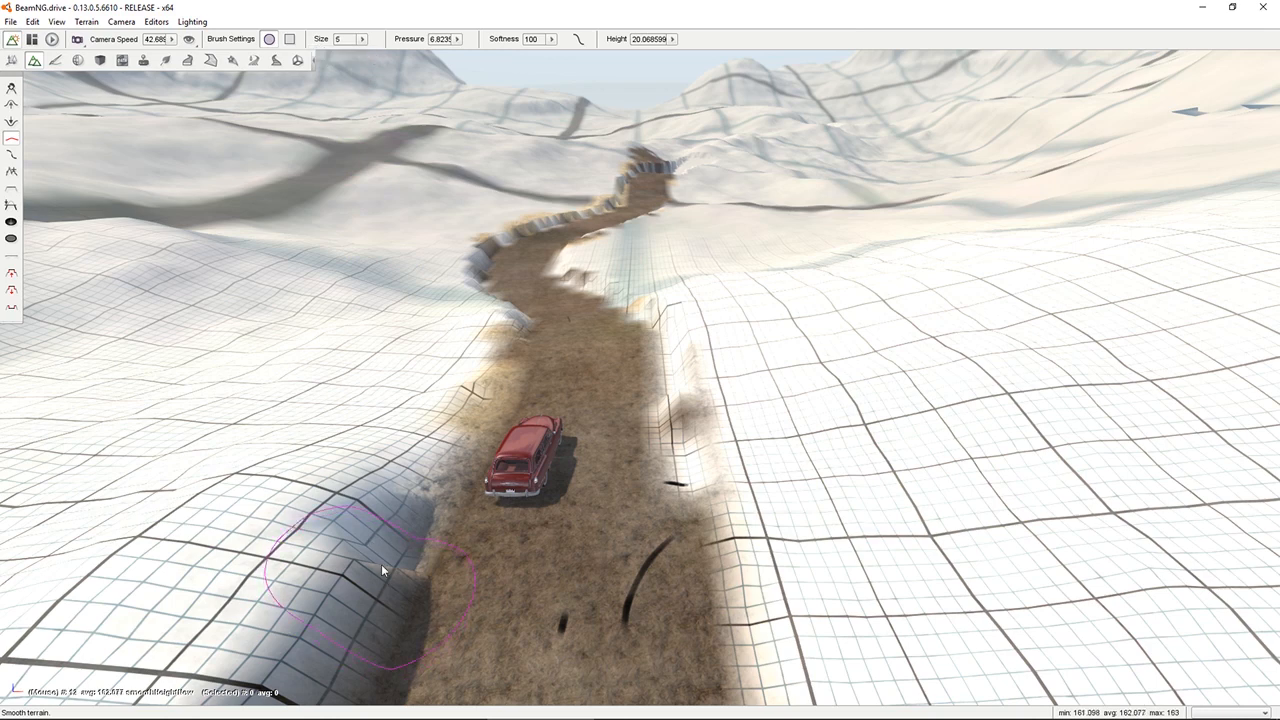
pyautogui.moveTo(711, 511)
pyautogui.mouseDown()
pyautogui.moveTo(680, 337)
pyautogui.moveTo(645, 306)
pyautogui.moveTo(566, 276)
pyautogui.moveTo(600, 292)
pyautogui.mouseUp()
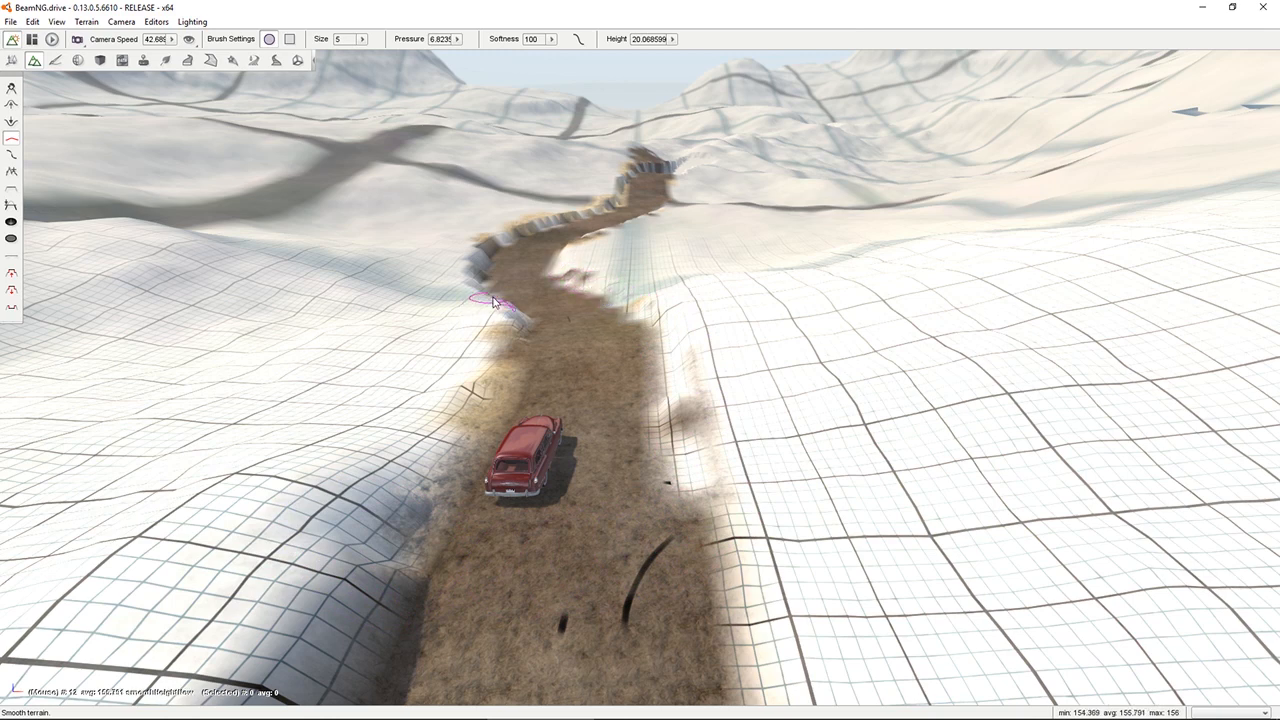
pyautogui.moveTo(481, 281)
pyautogui.mouseDown()
pyautogui.moveTo(505, 244)
pyautogui.moveTo(463, 266)
pyautogui.moveTo(491, 322)
pyautogui.moveTo(530, 358)
pyautogui.mouseUp()
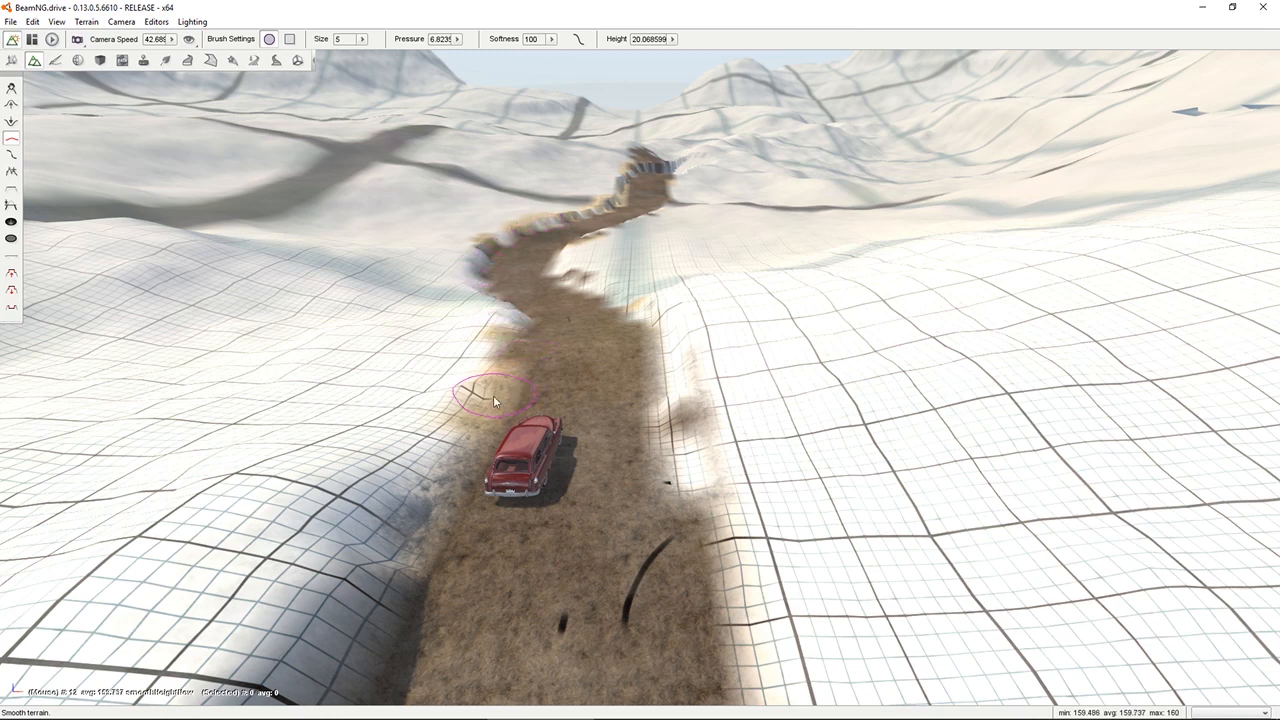
pyautogui.moveTo(493, 397)
pyautogui.mouseDown()
pyautogui.moveTo(435, 455)
pyautogui.moveTo(383, 563)
pyautogui.mouseUp()
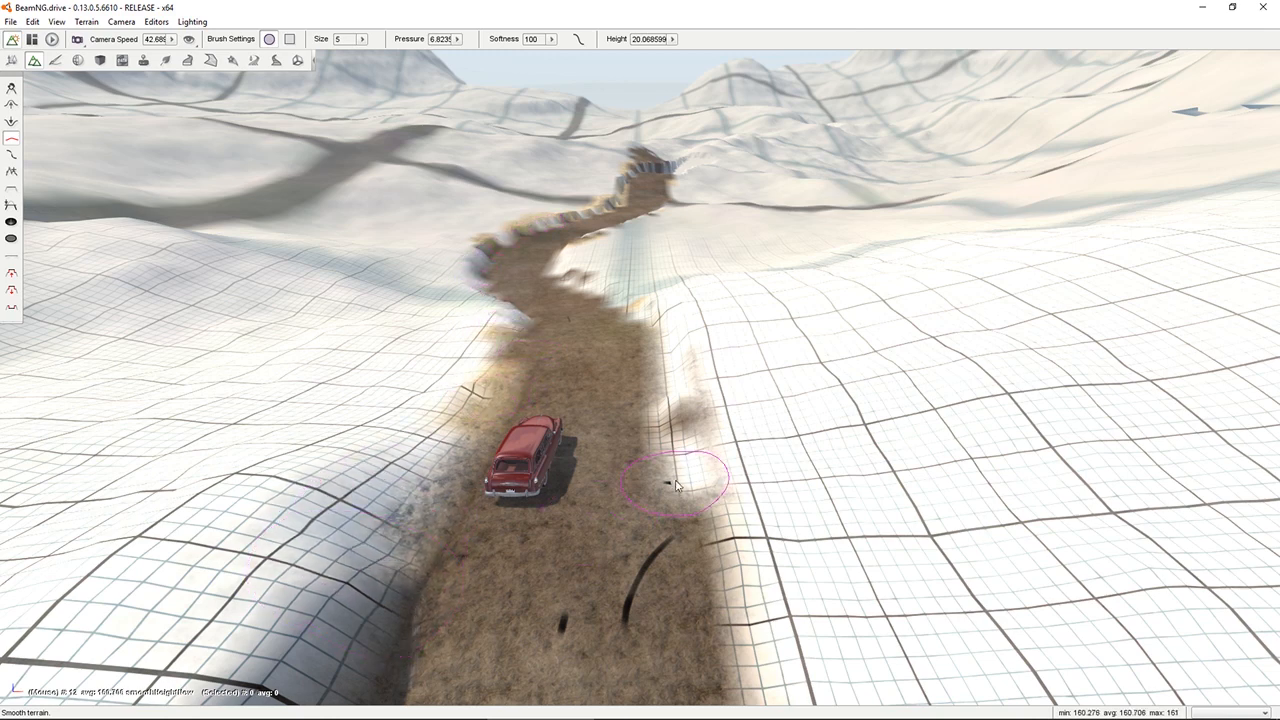
pyautogui.moveTo(676, 485)
pyautogui.mouseDown()
pyautogui.moveTo(677, 360)
pyautogui.moveTo(648, 322)
pyautogui.moveTo(566, 277)
pyautogui.mouseUp()
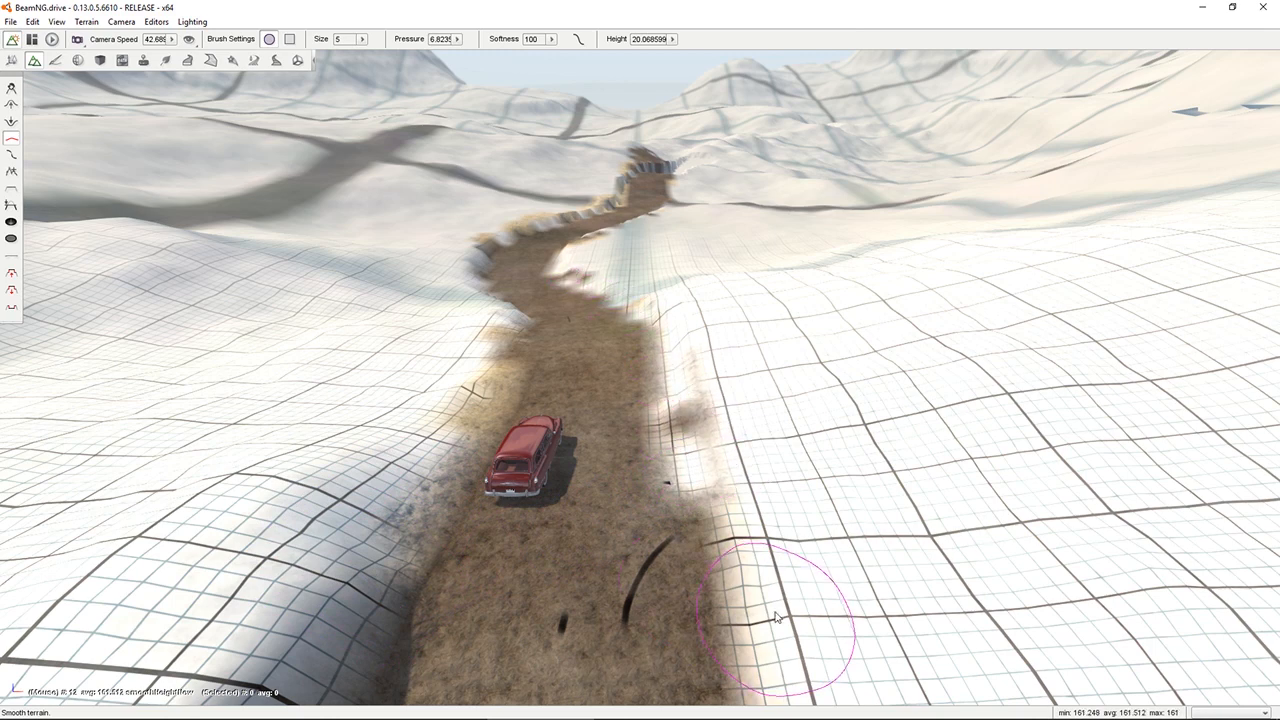
# Leave the world editor, resume the simulation, and drive the car forward along the mud road with the orbit camera.
pyautogui.press('F11')
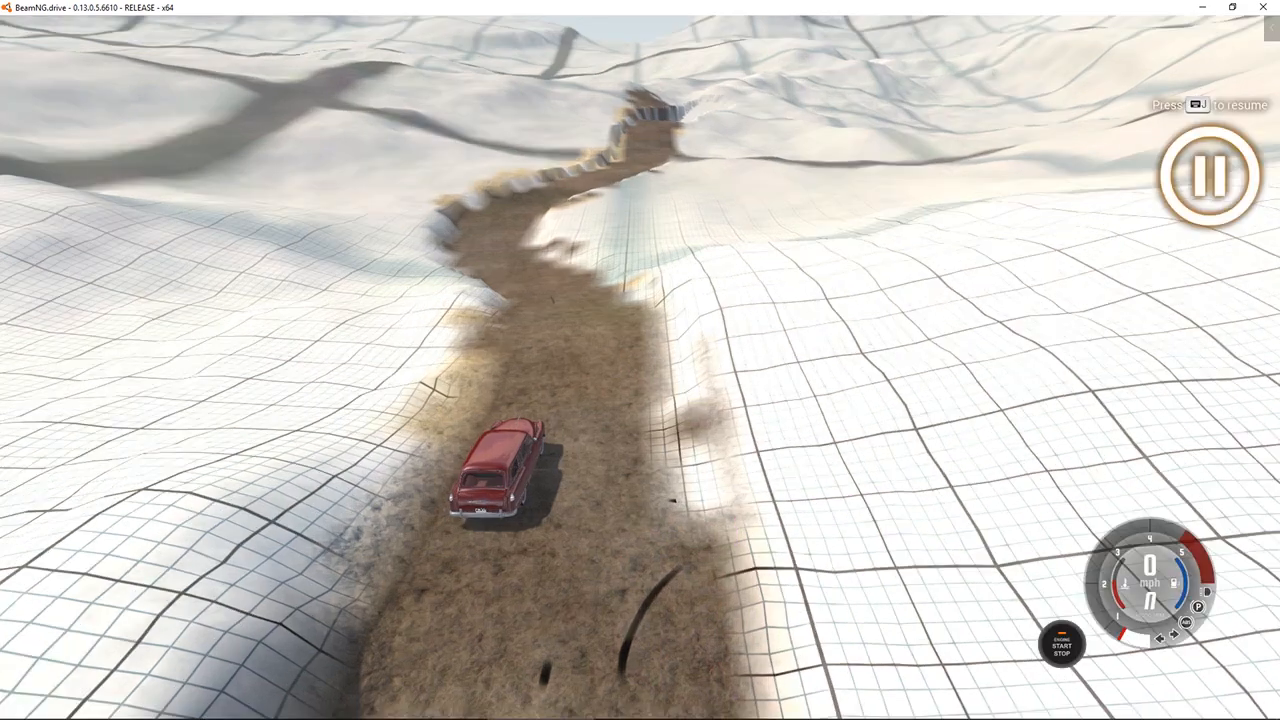
pyautogui.press('j')
pyautogui.press('Up')
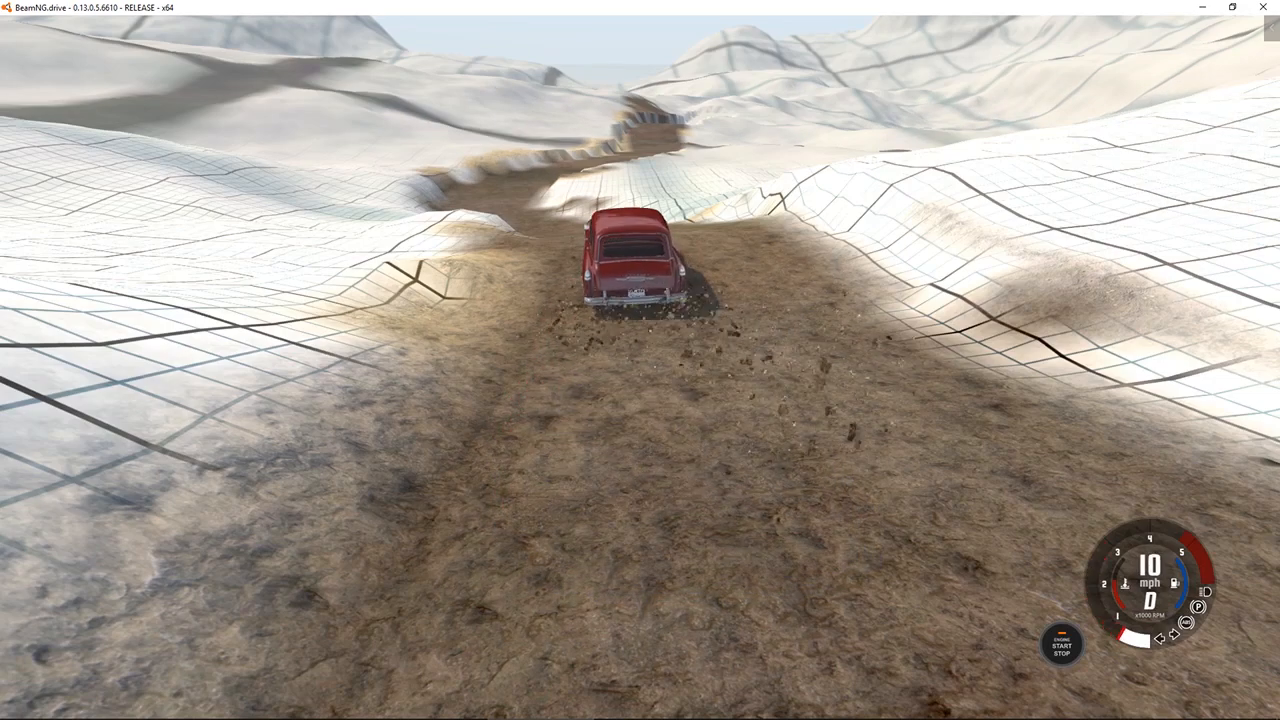
pyautogui.press('c')
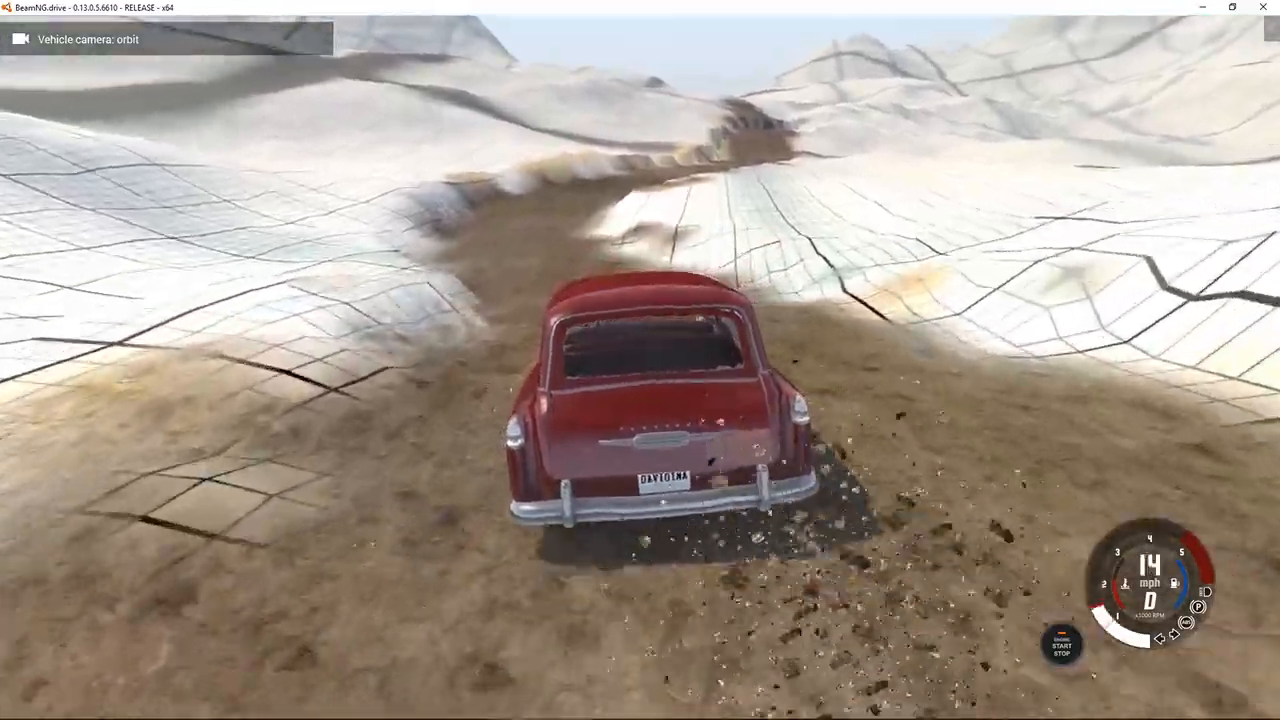